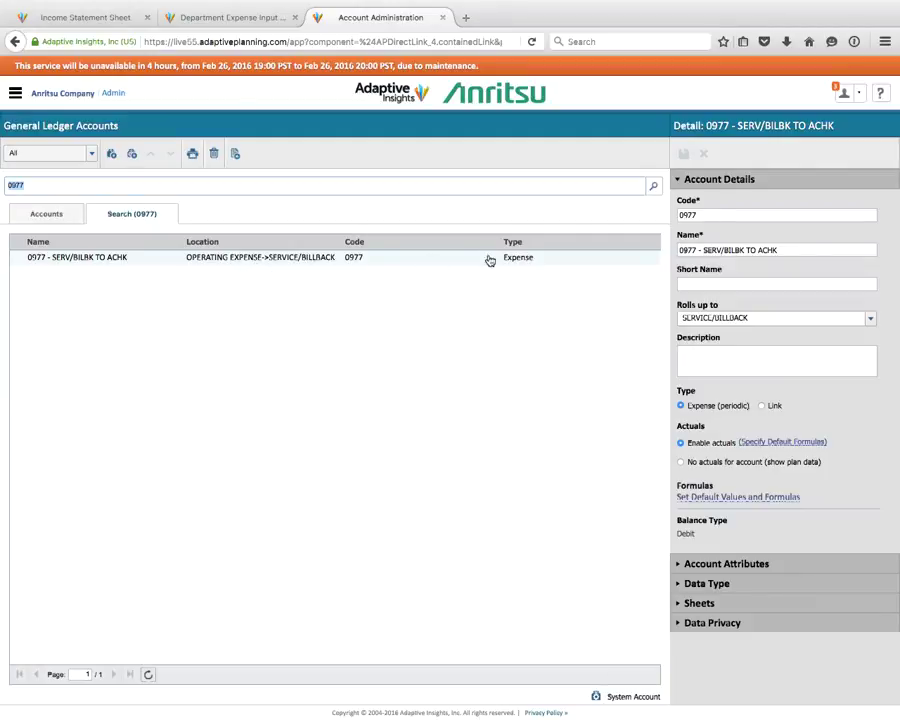
- In the Income Statement sheet, collapse Cost of Goods Sold and look through the non-operating income and expense accounts
click(82, 17)
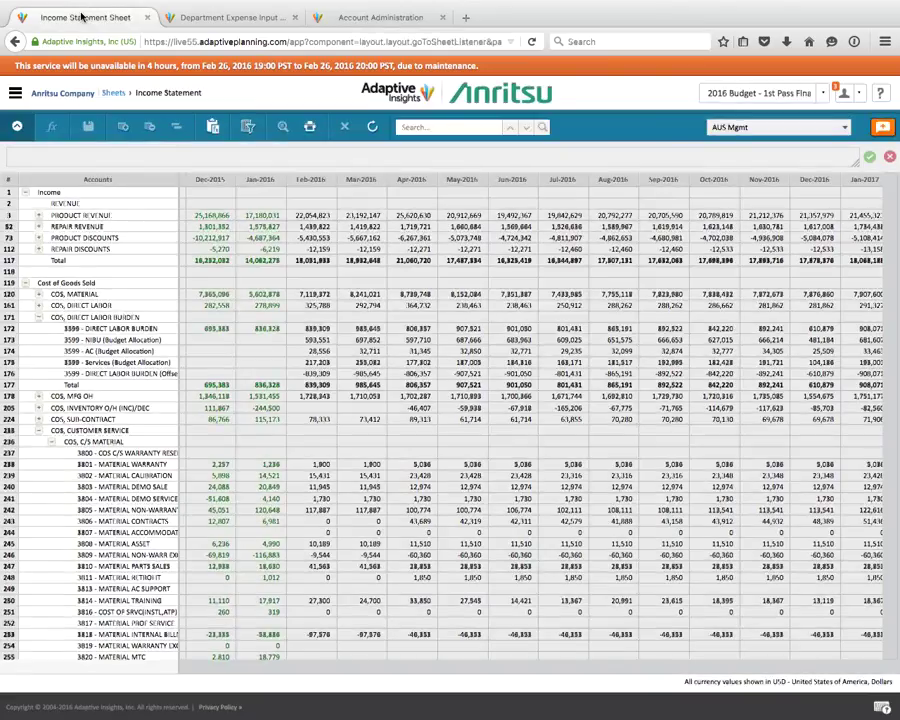
click(38, 430)
click(26, 283)
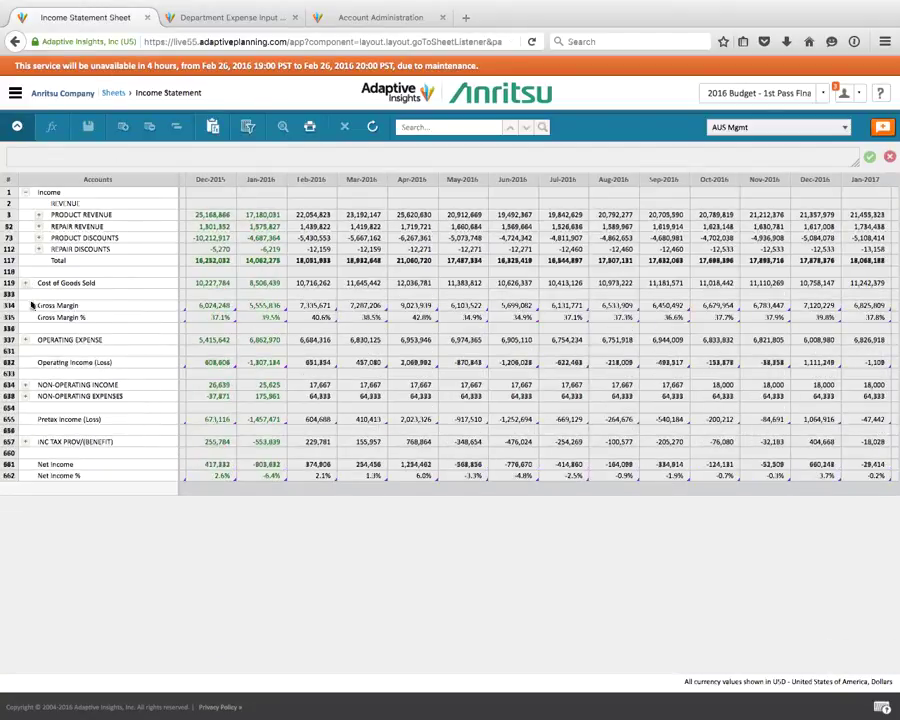
click(25, 397)
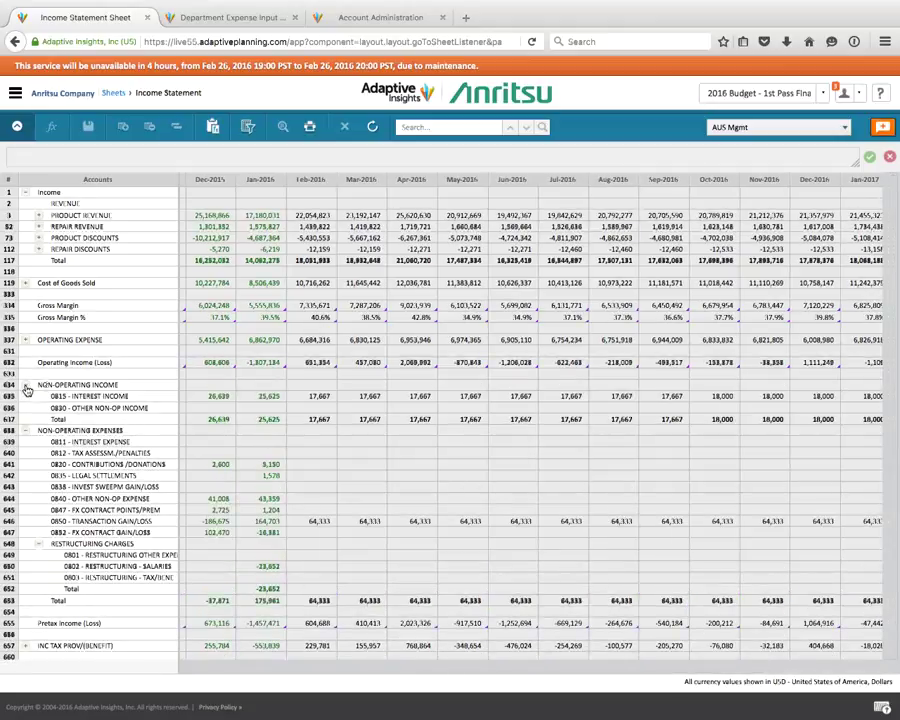
click(25, 396)
- Expand OPERATING EXPENSE and SERVICE/BILLBACK, collapse ALLOCATIONS, and compare the billback accounts with the general ledger account
click(26, 339)
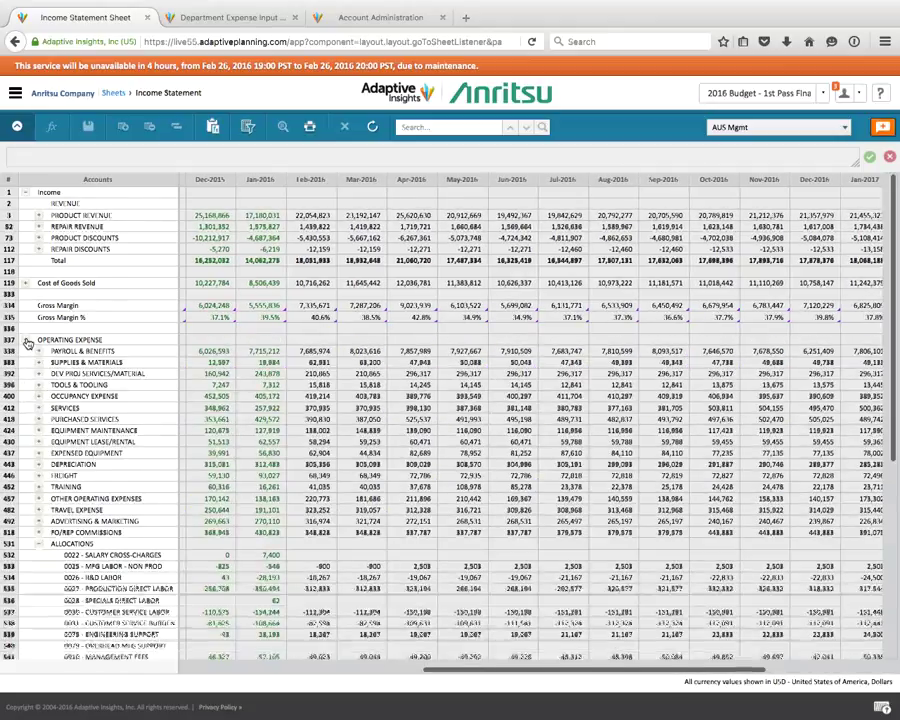
scroll(365, 300, down, 5)
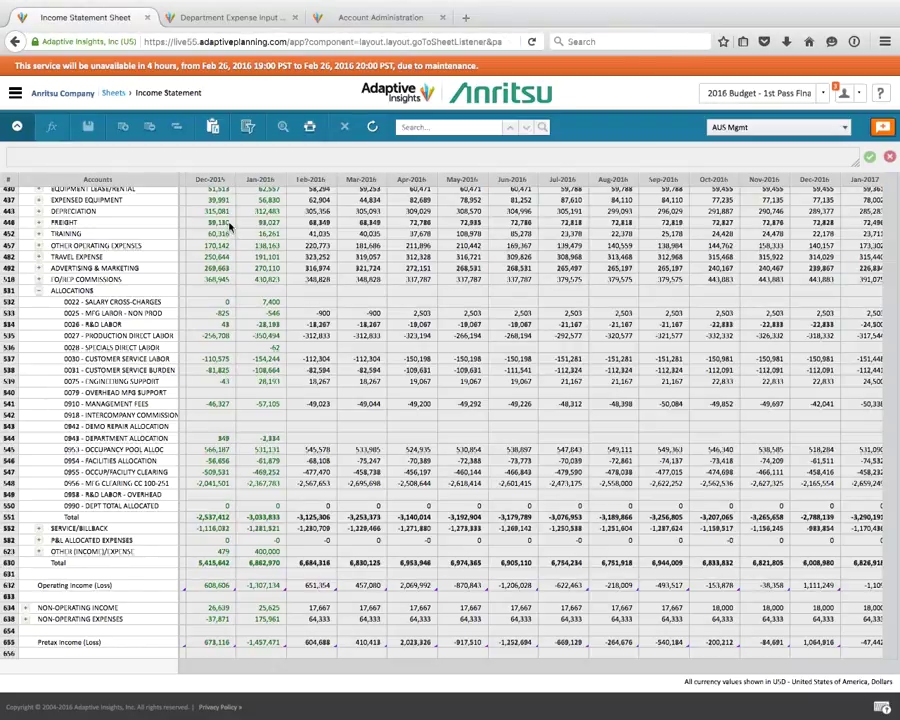
click(40, 533)
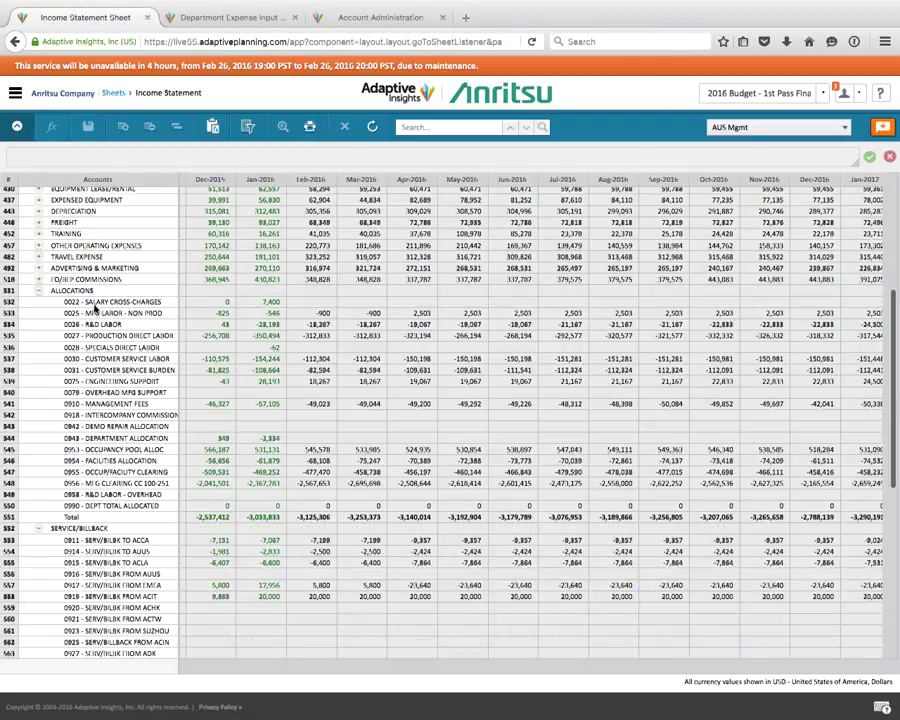
click(39, 290)
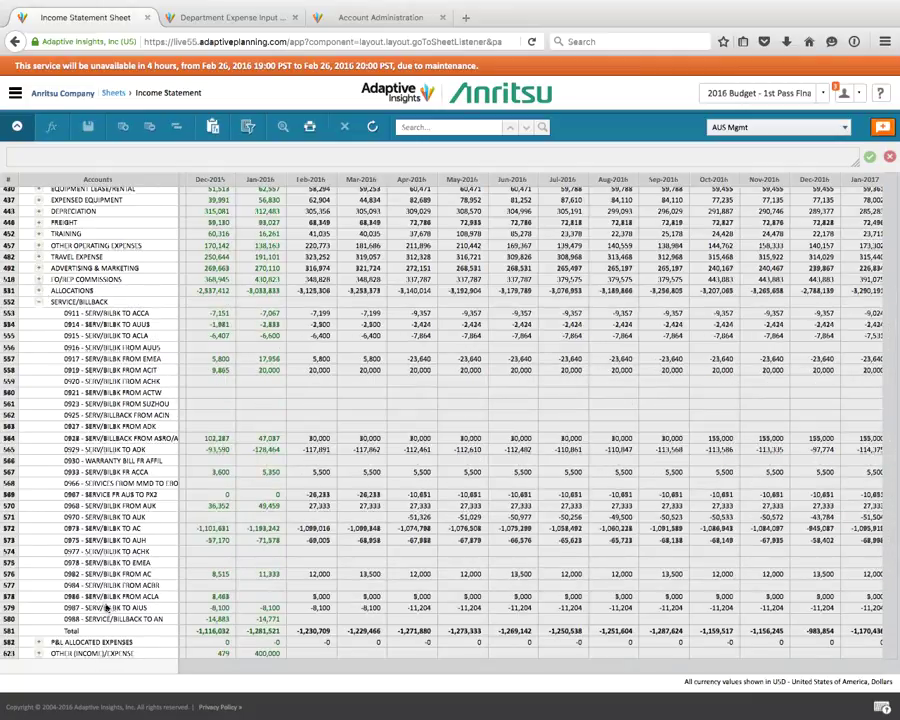
click(382, 17)
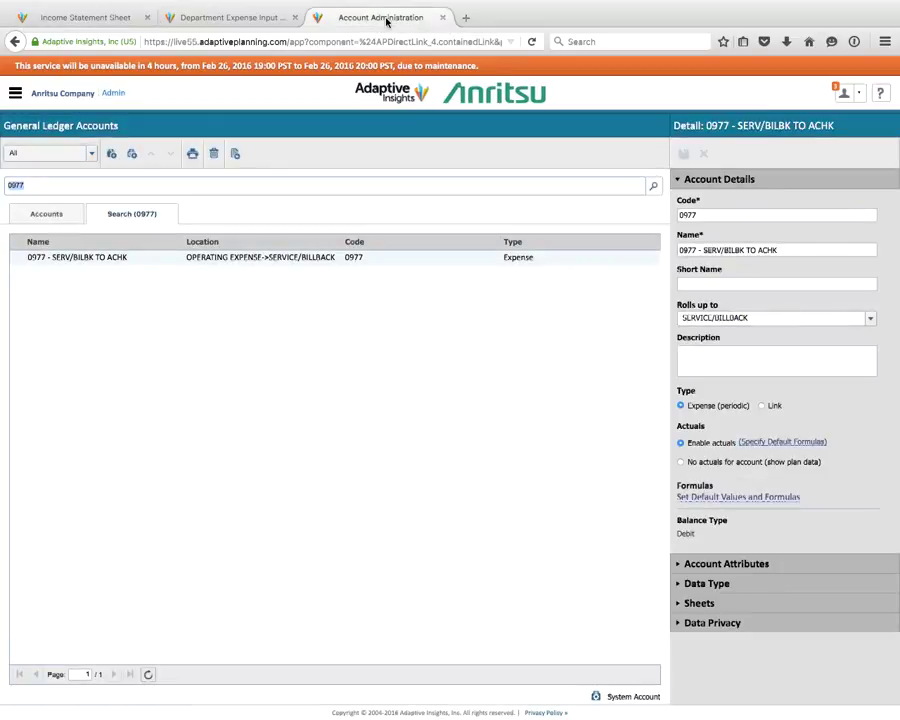
click(80, 19)
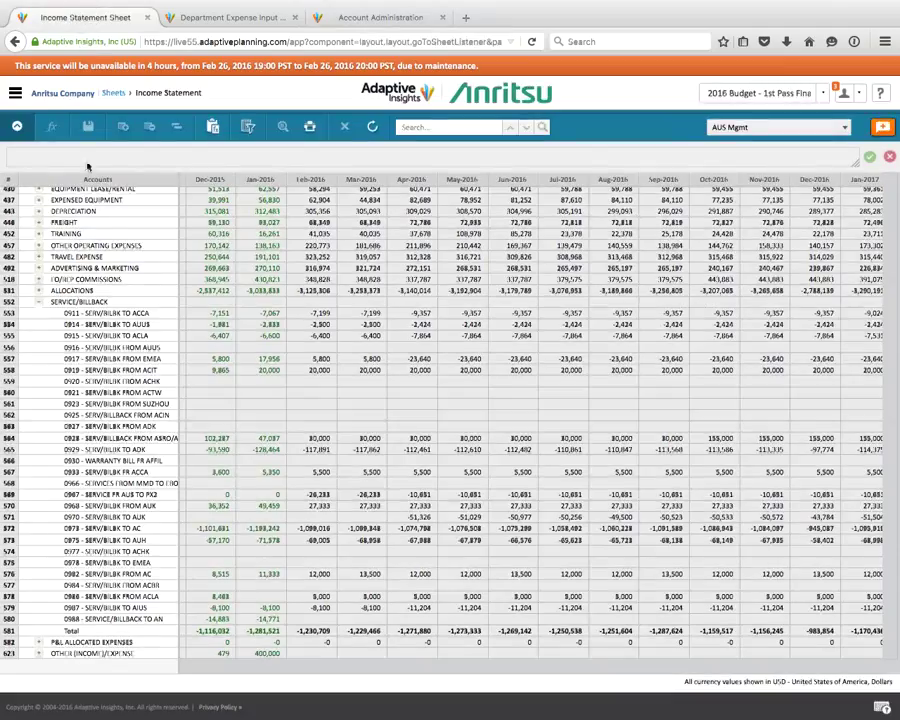
- Explore the SERV/BILBK TO ACHK account row and look through its breakdown by level
click(312, 551)
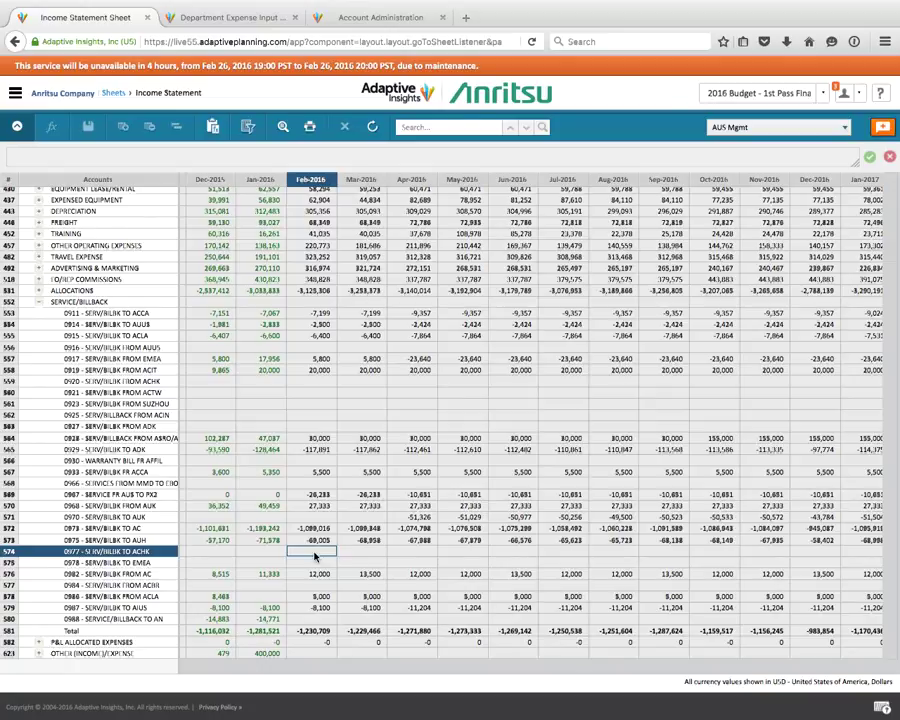
right_click(131, 551)
click(183, 571)
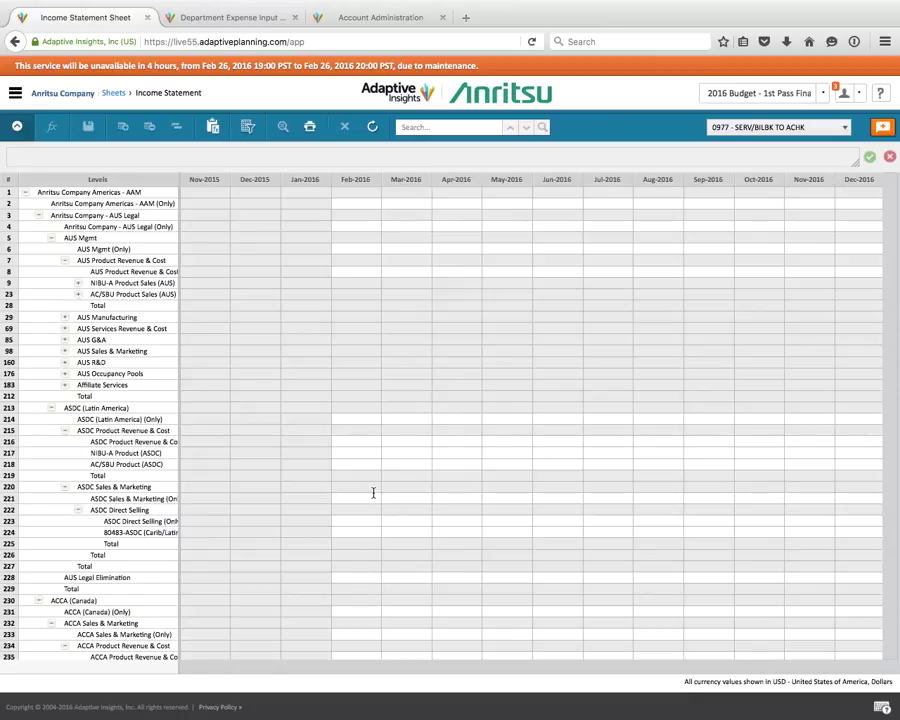
scroll(373, 493, down, 15)
scroll(371, 494, up, 15)
click(125, 192)
click(134, 207)
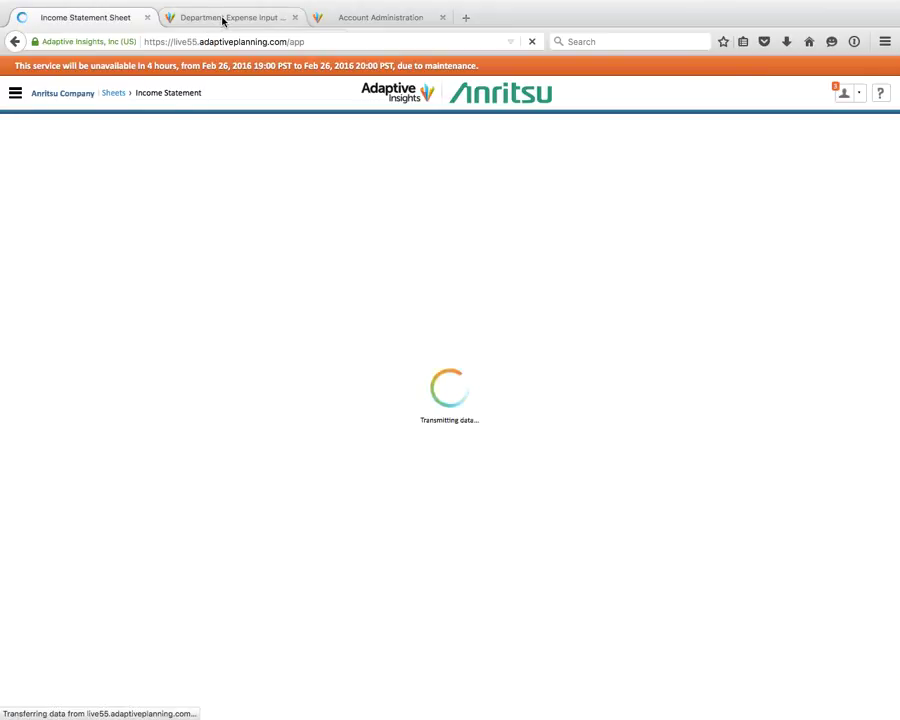
- Review the accounts under ALLOCATIONS & I/C CHARGES in the Department Expense Input sheet
click(223, 19)
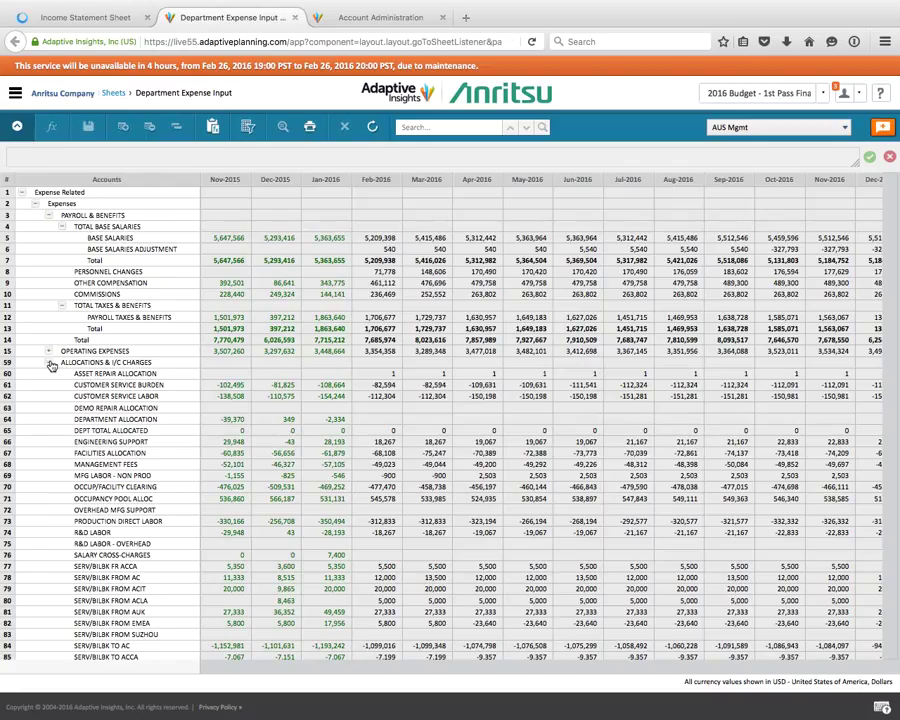
click(48, 362)
click(48, 362)
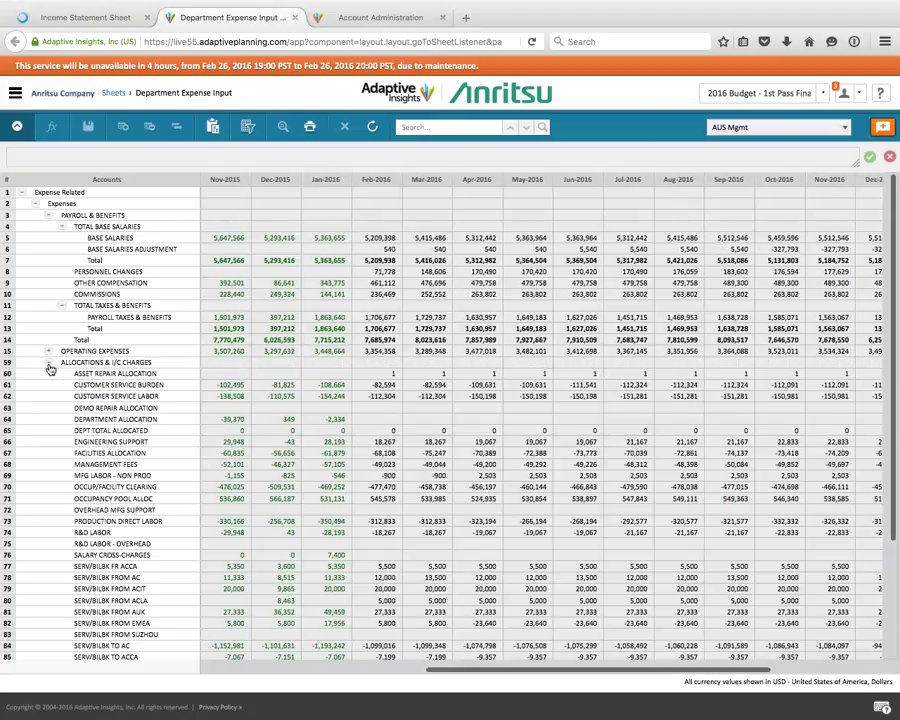
scroll(88, 341, down, 3)
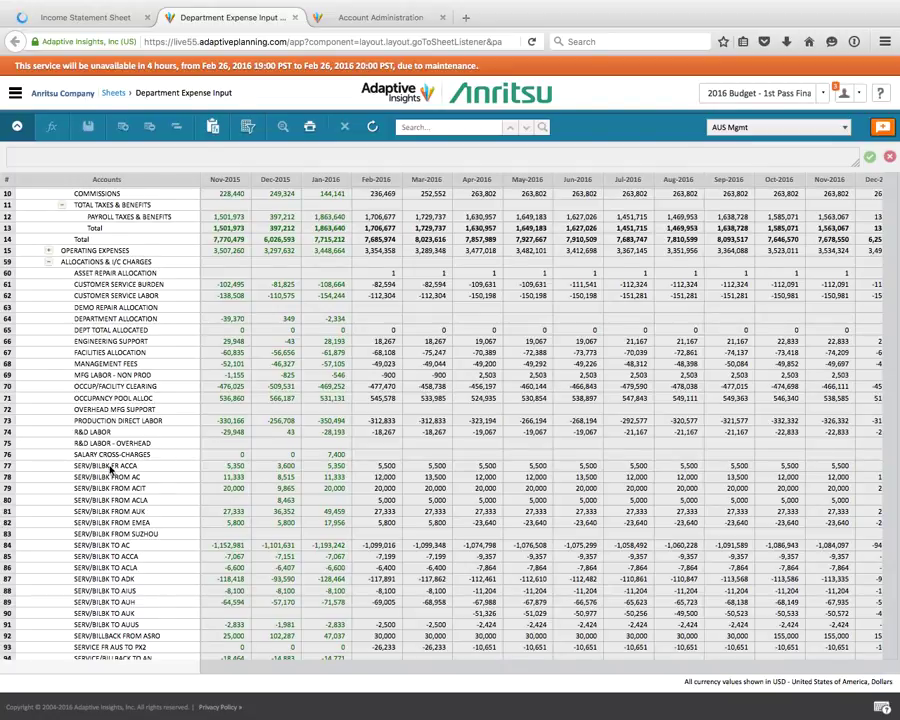
scroll(110, 468, down, 1)
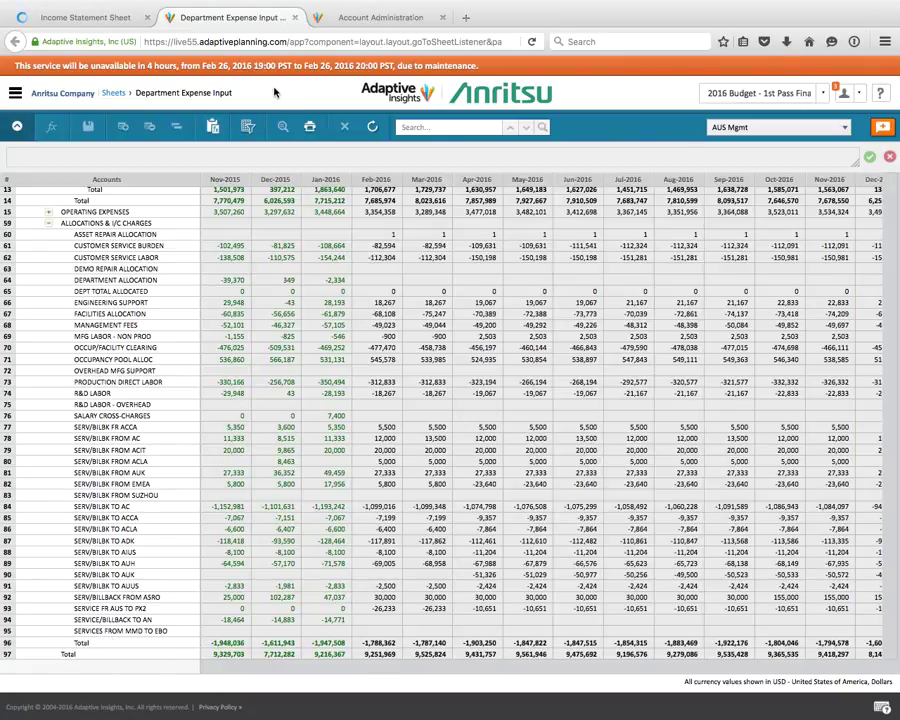
- Open the Admin page in a separate browser tab and bring up the custom accounts administration there
click(368, 17)
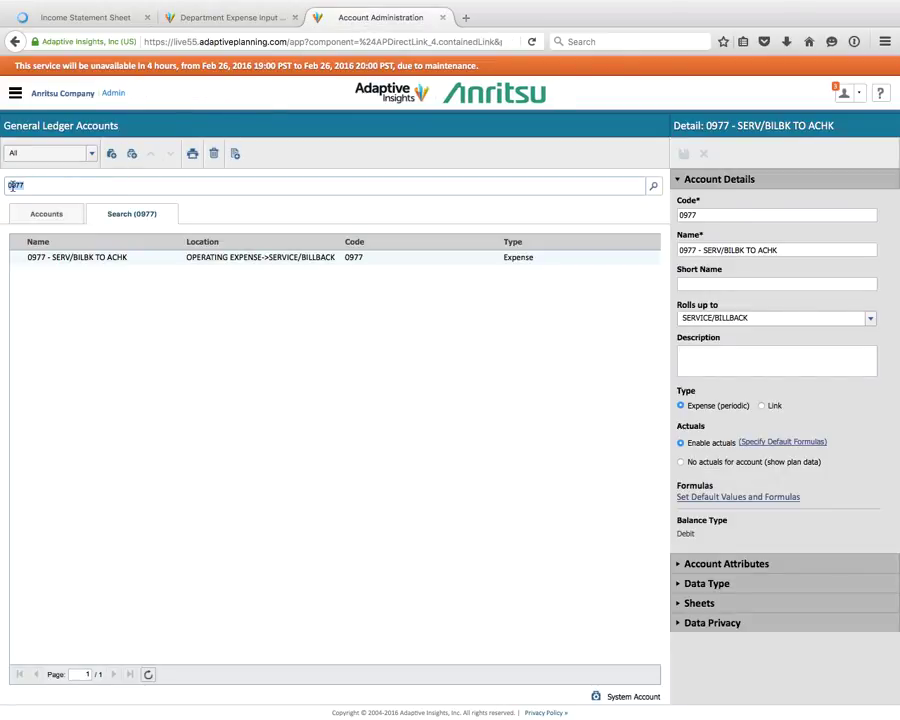
right_click(116, 92)
click(137, 101)
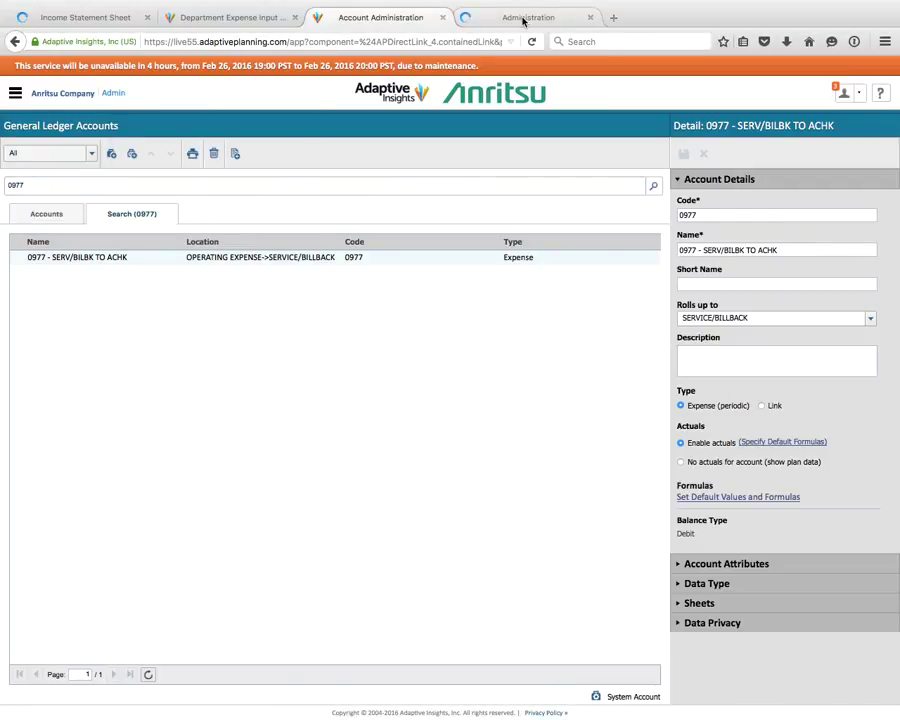
click(518, 19)
click(414, 218)
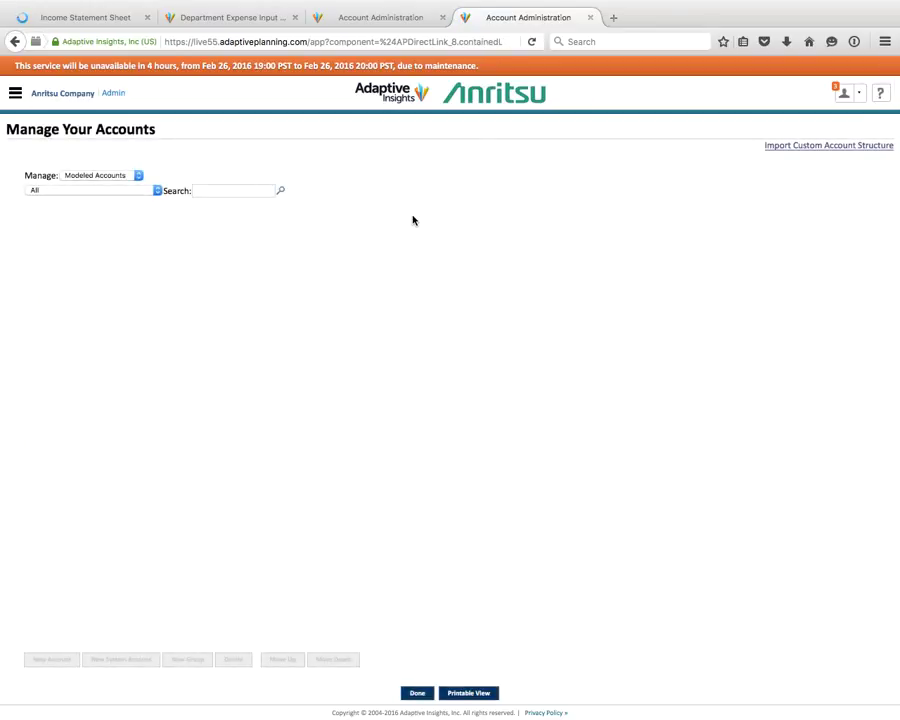
- Check the group name in the Department Expense Input sheet and find the ALLOCATIONS & I/C CHARGES group among the custom accounts
click(378, 18)
click(247, 18)
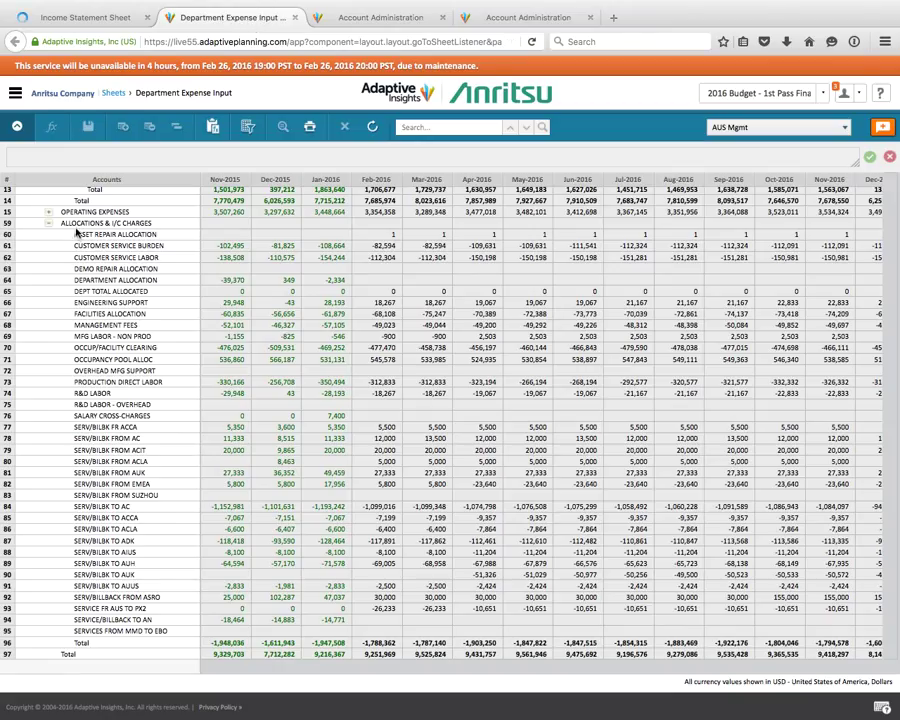
click(522, 18)
click(62, 191)
text(a)
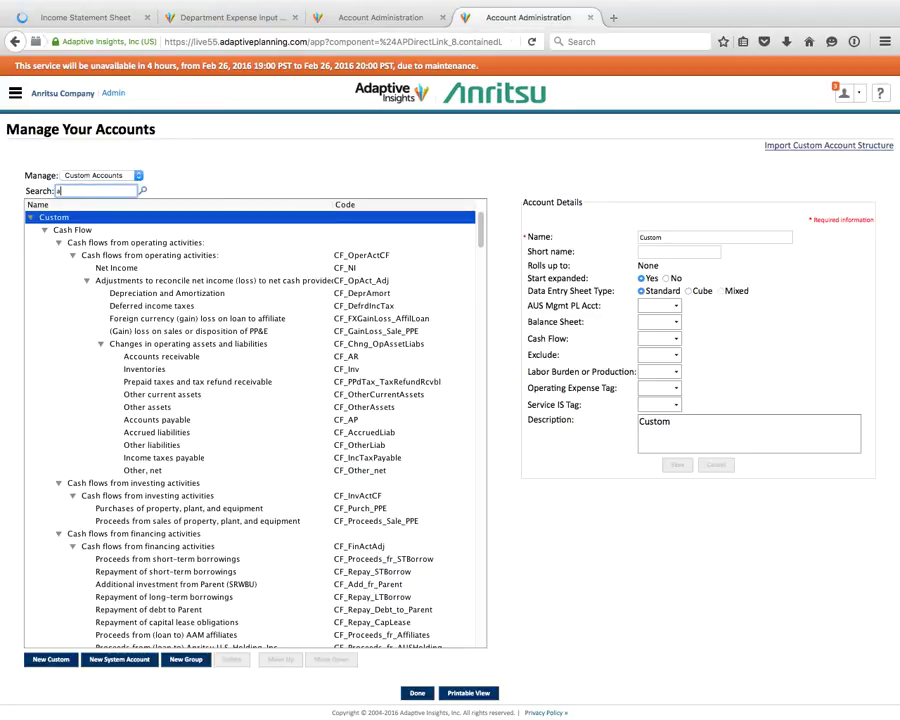
text(llocations)
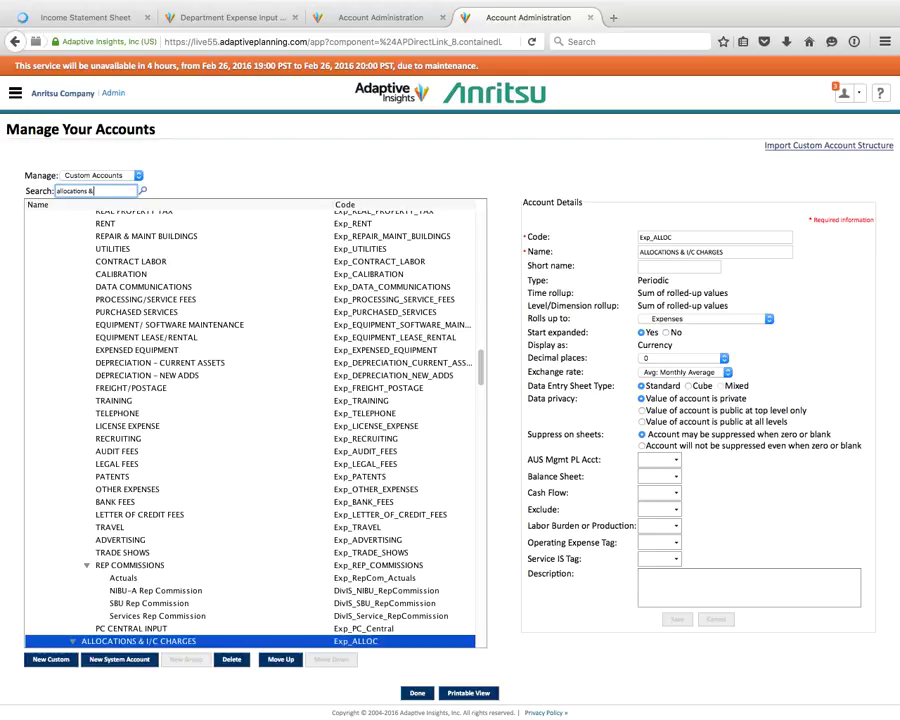
text( & ic)
drag(481, 368, 483, 401)
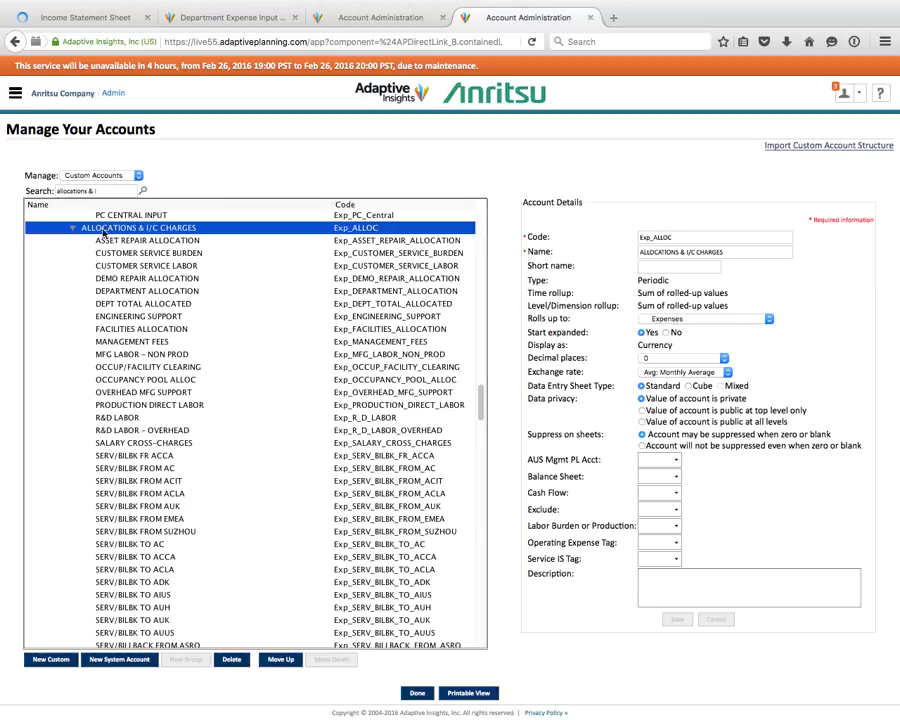
- Start a new custom account under ALLOCATIONS & I/C CHARGES with code prefix Exp_ and copy SERV/BILBK TO ACHK from the general ledger account's name
click(52, 660)
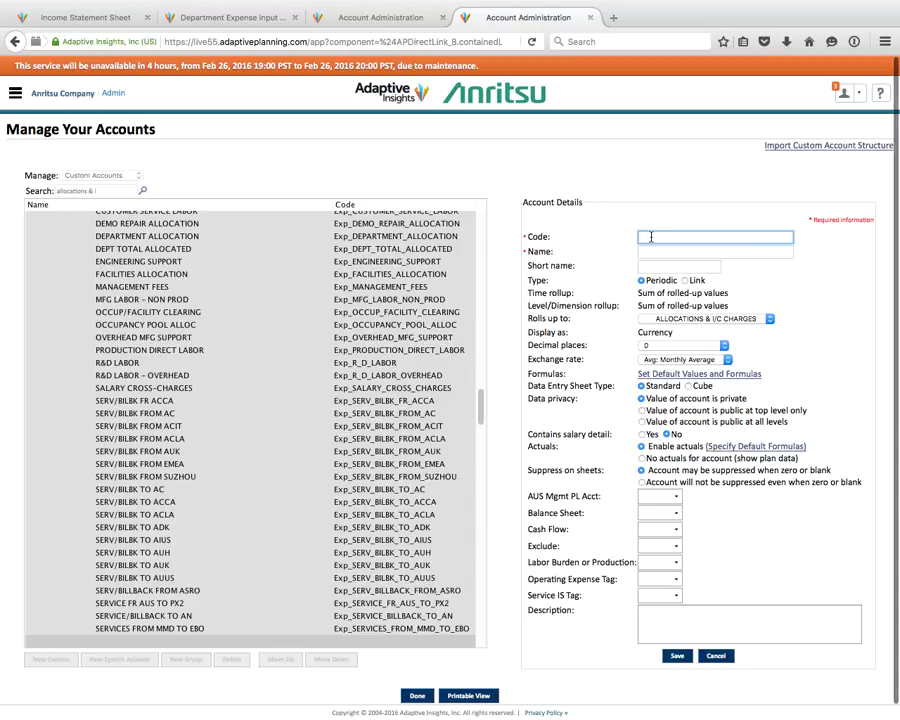
text(Exp_)
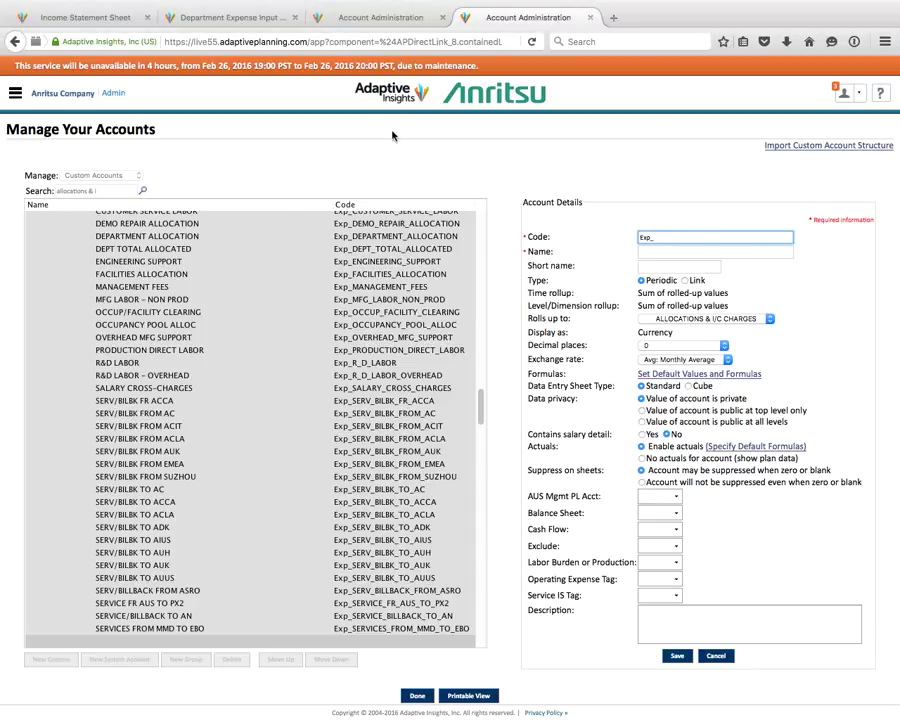
click(330, 17)
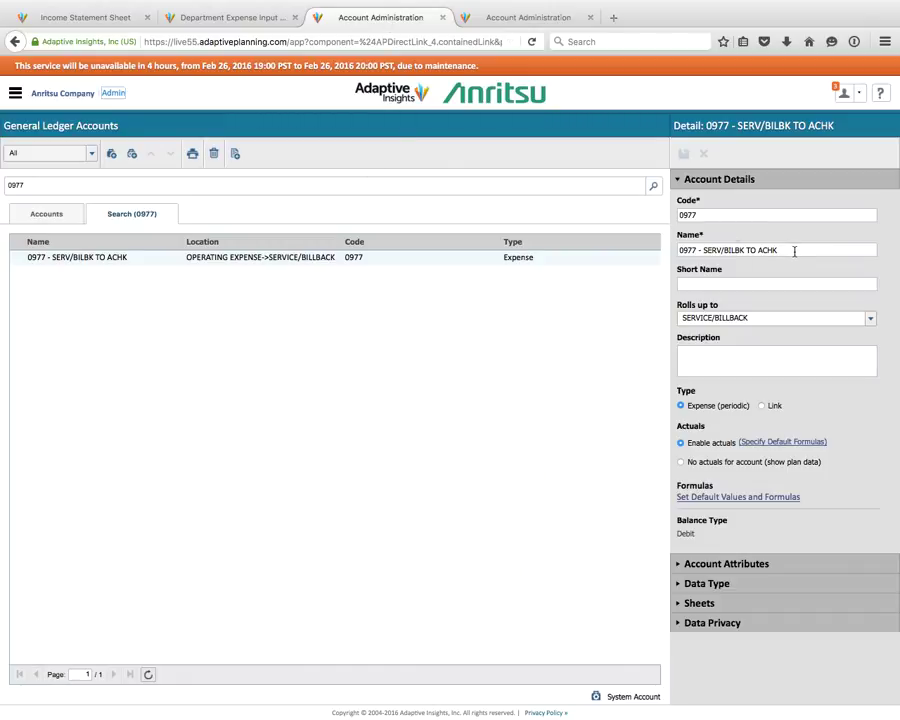
drag(795, 251, 705, 249)
key(ctrl+c)
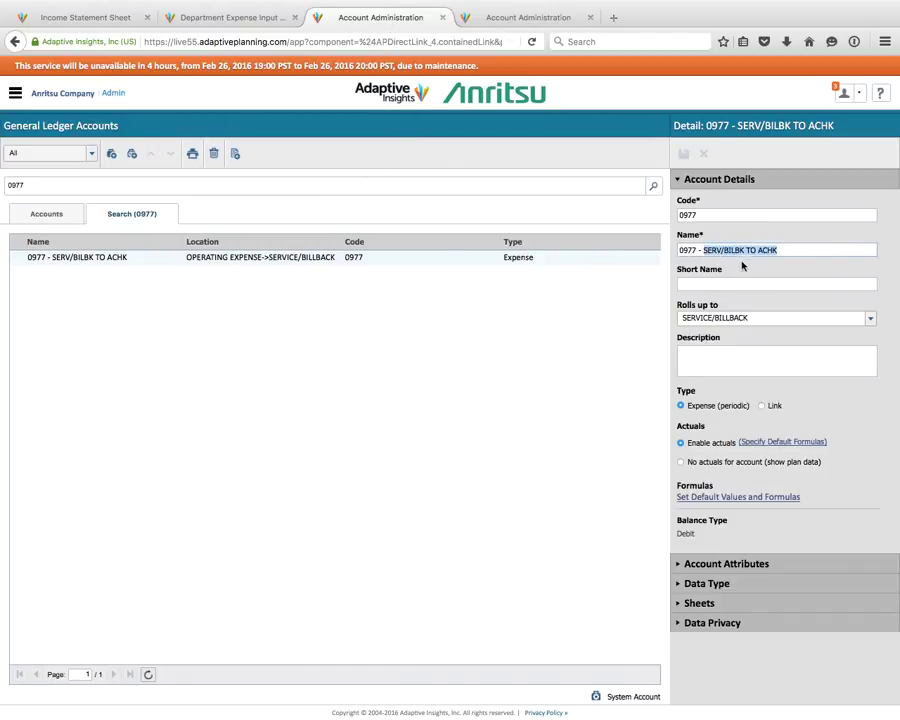
click(510, 17)
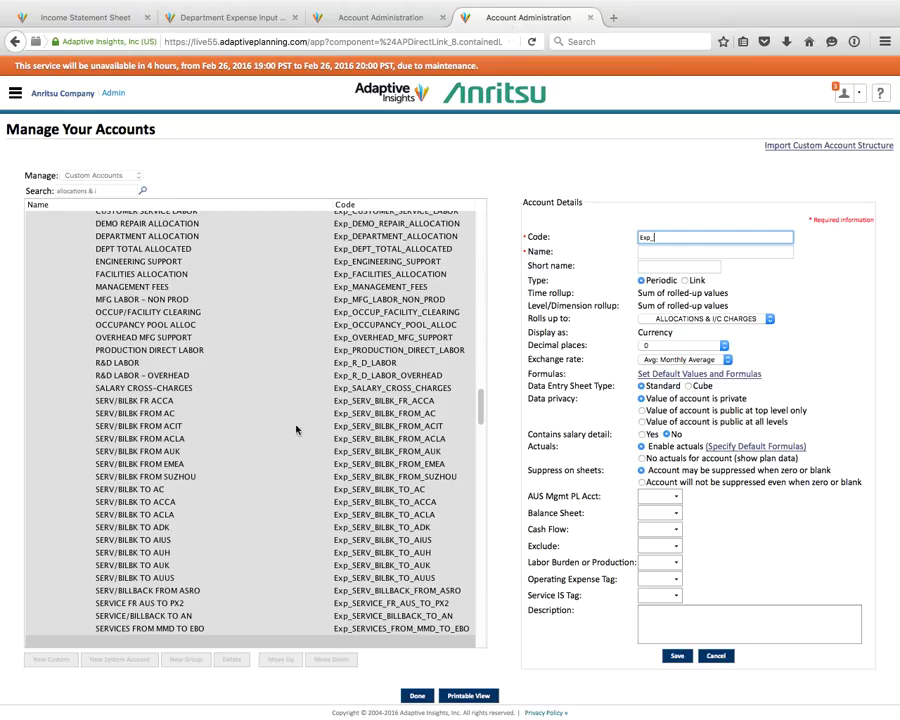
- Complete the code as Exp_SERV/BILBK TO ACHK, name the account SERV/BILBK TO ACHK, and try to save it
key(ctrl+v)
click(670, 253)
key(ctrl+v)
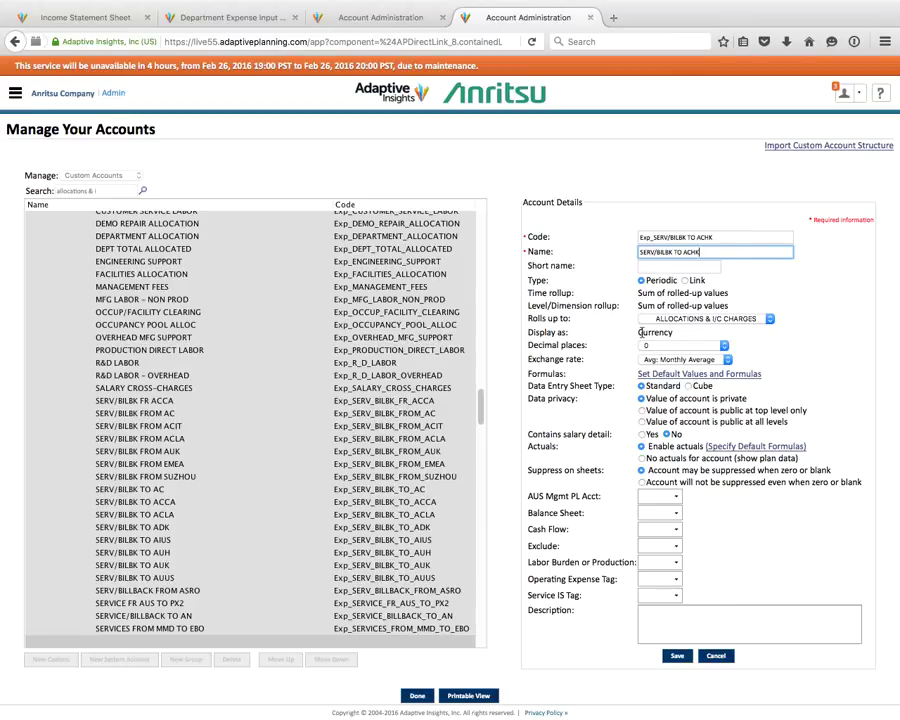
click(677, 655)
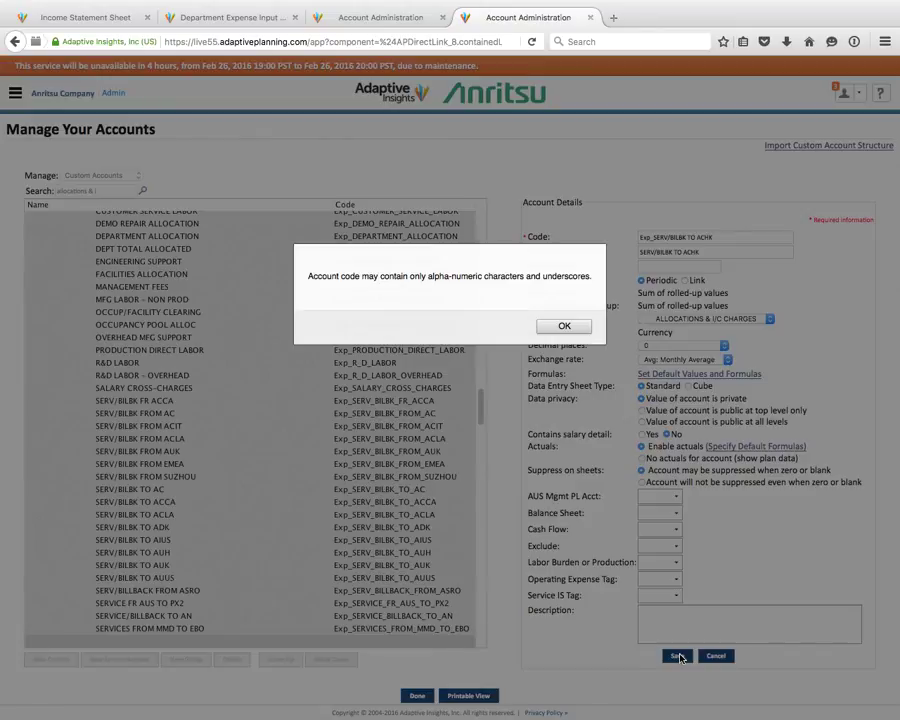
click(566, 327)
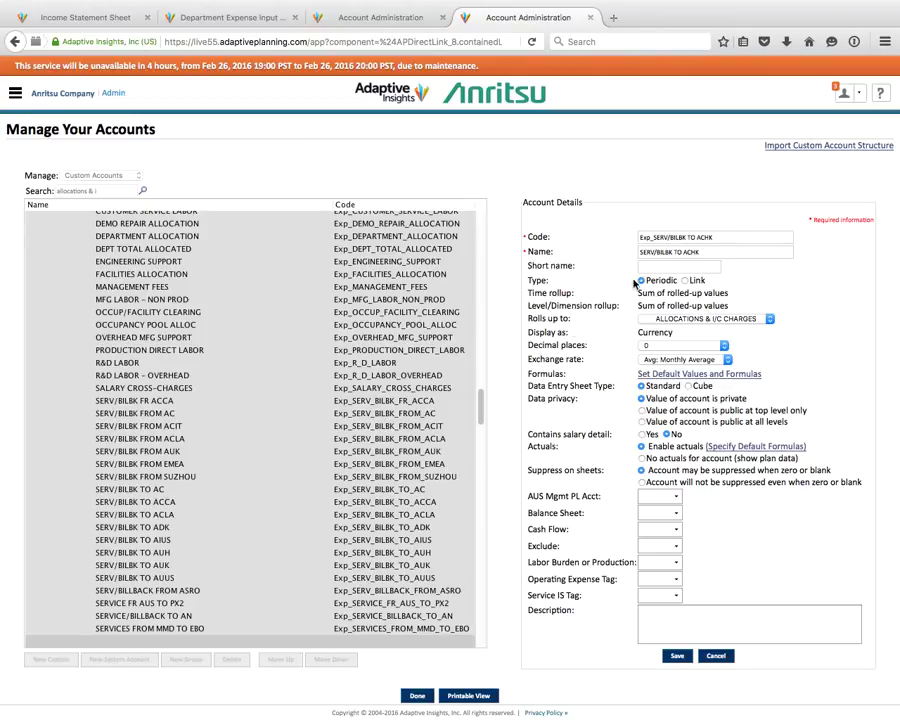
- Replace the slash in the account code with an underscore and try to save the account again
click(668, 237)
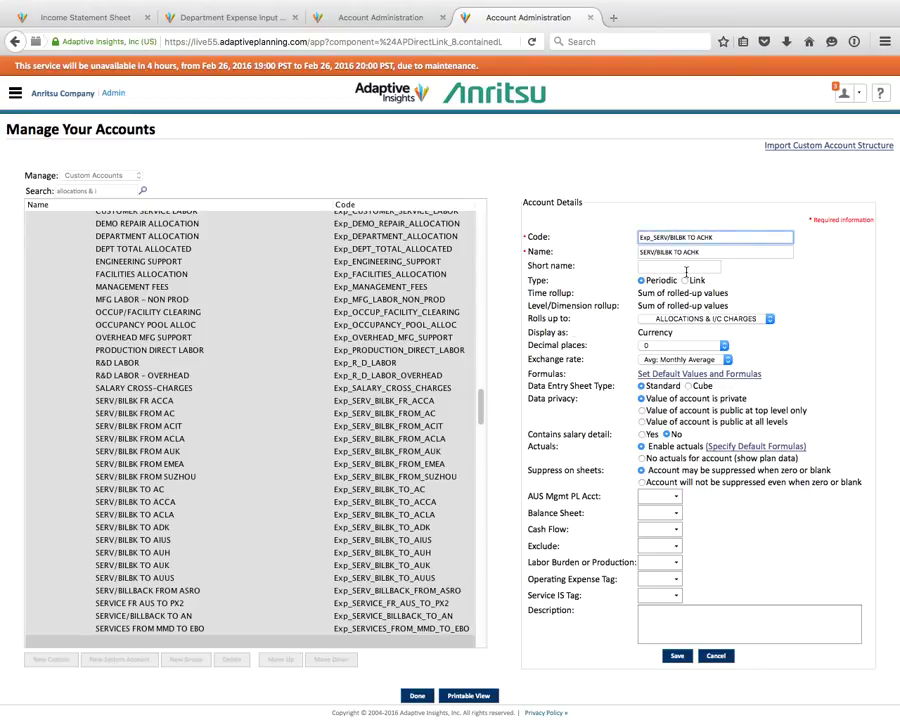
key(Delete)
text(_)
click(678, 656)
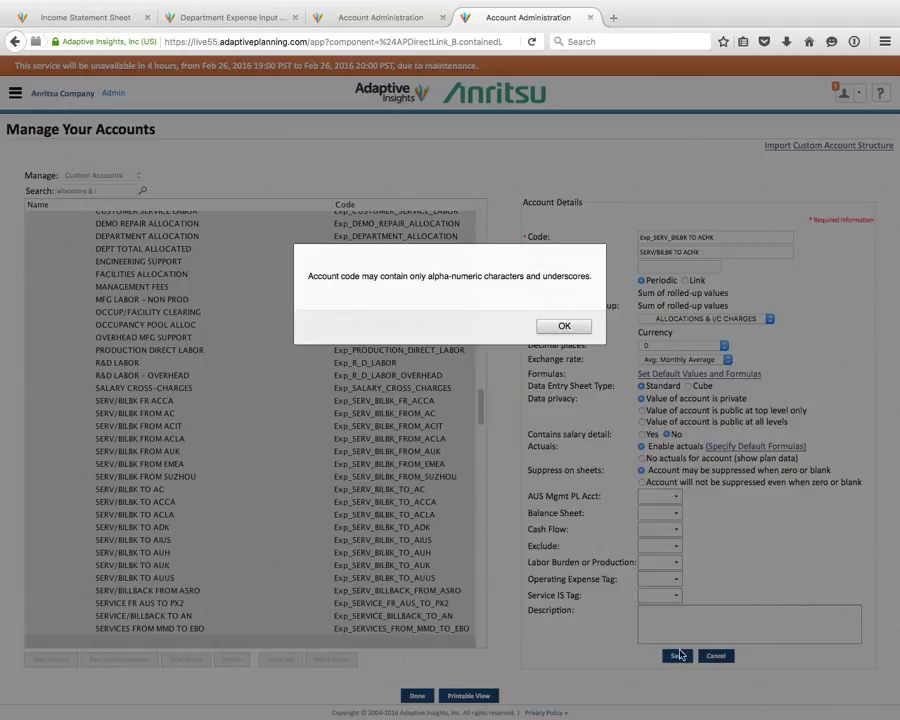
click(566, 326)
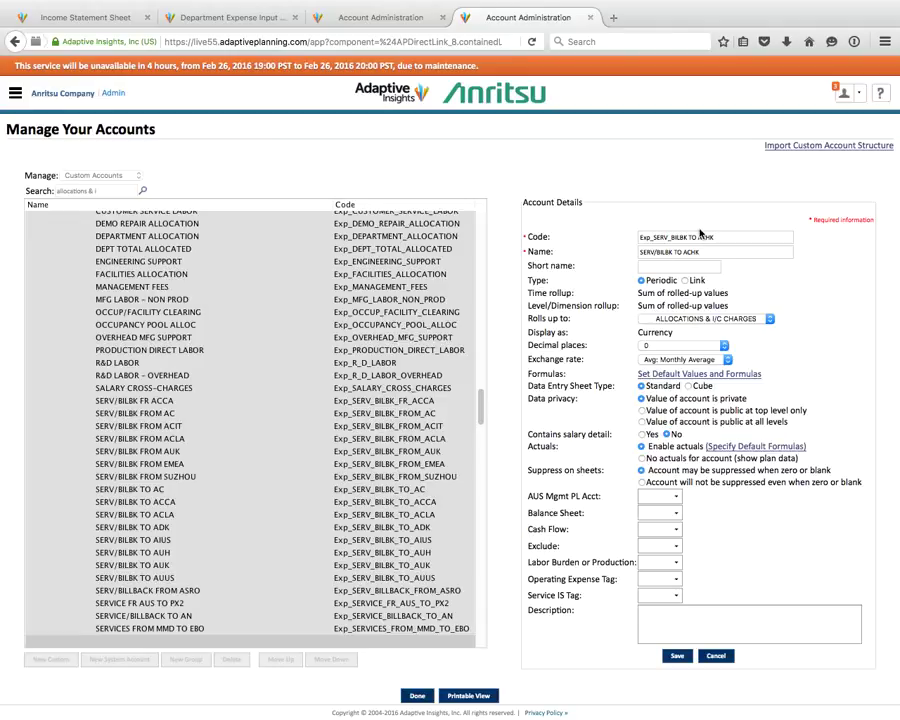
- Replace the spaces in the account code with underscores, making it Exp_SERV_BILBK_TO_ACHK, and save the account
click(691, 237)
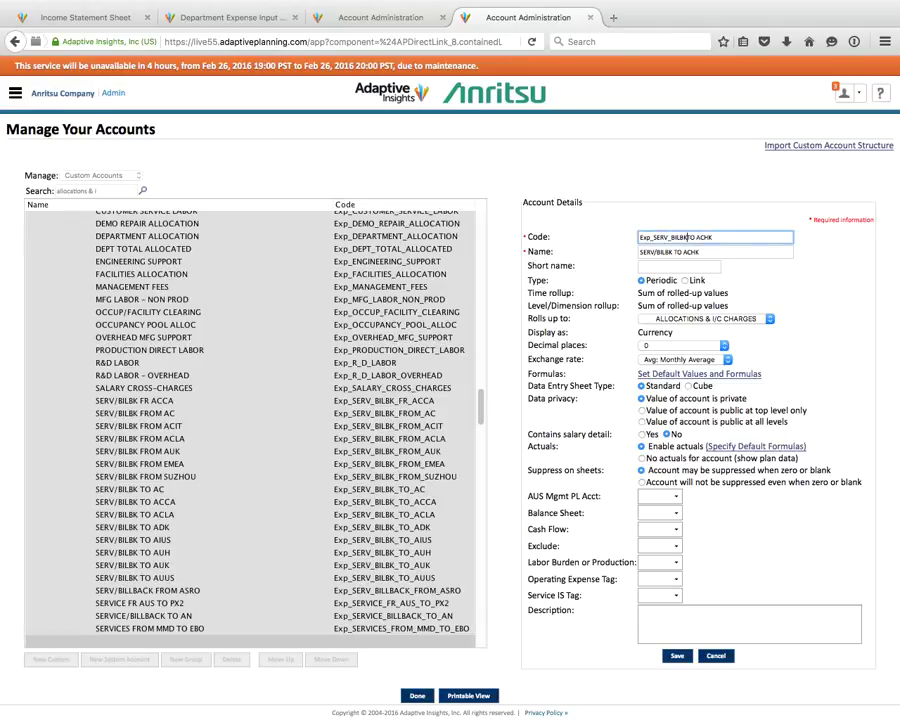
key(BackSpace)
text(_TO_)
click(676, 656)
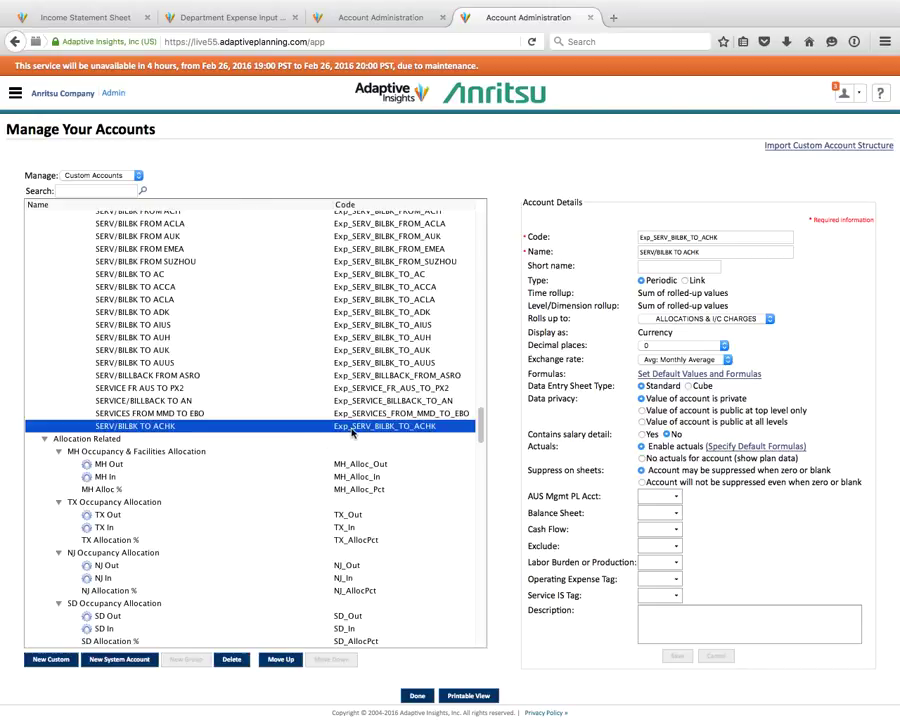
drag(478, 428, 504, 416)
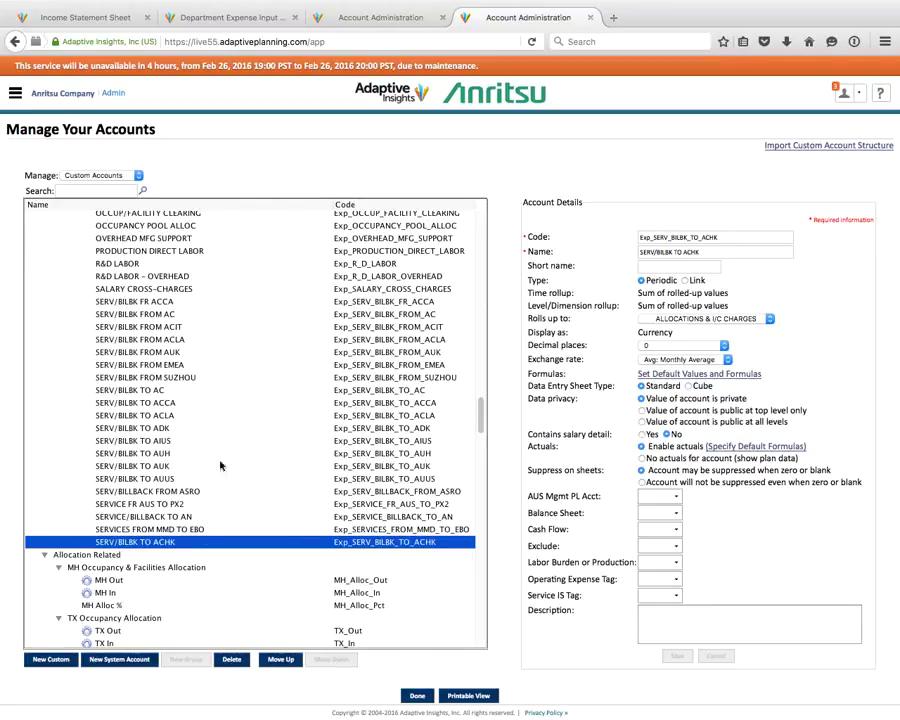
- Refresh the Department Expense Input sheet and check the SERV/BILBK TO ACHK row under ALLOCATIONS & I/C CHARGES
click(238, 18)
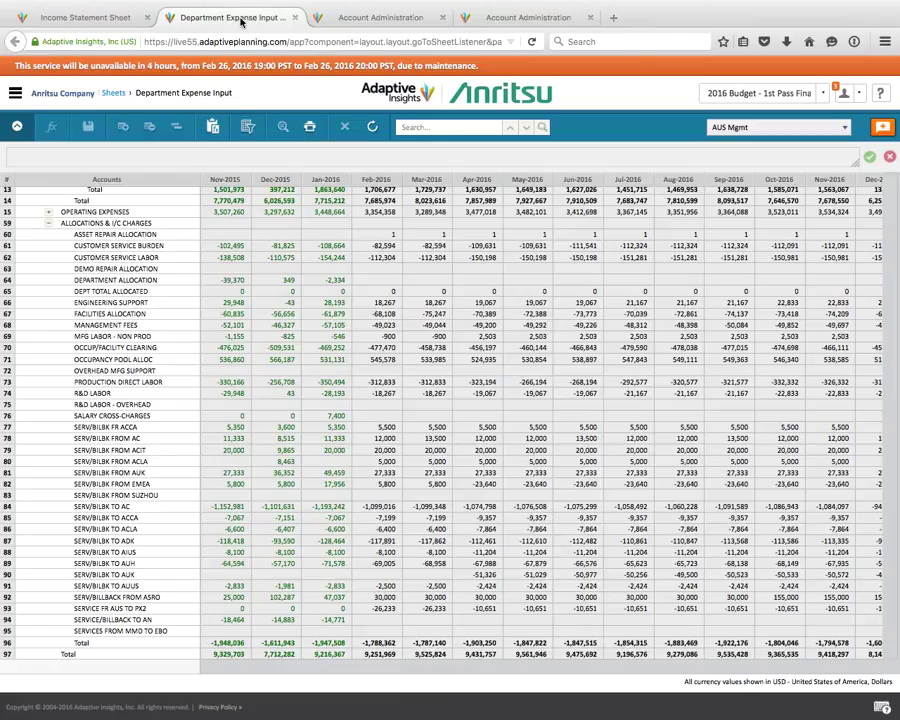
click(372, 127)
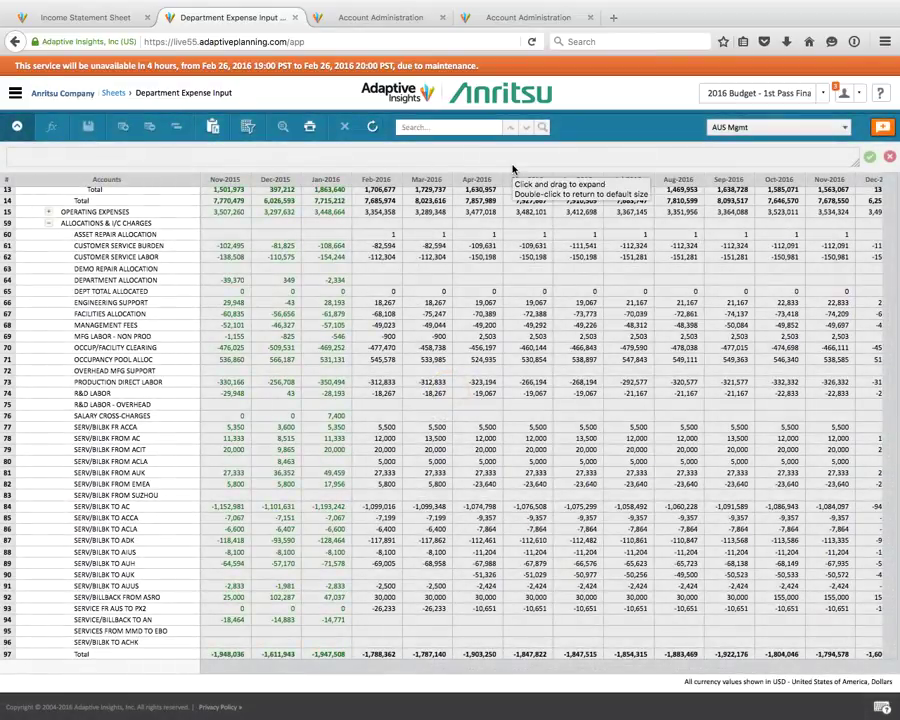
click(117, 648)
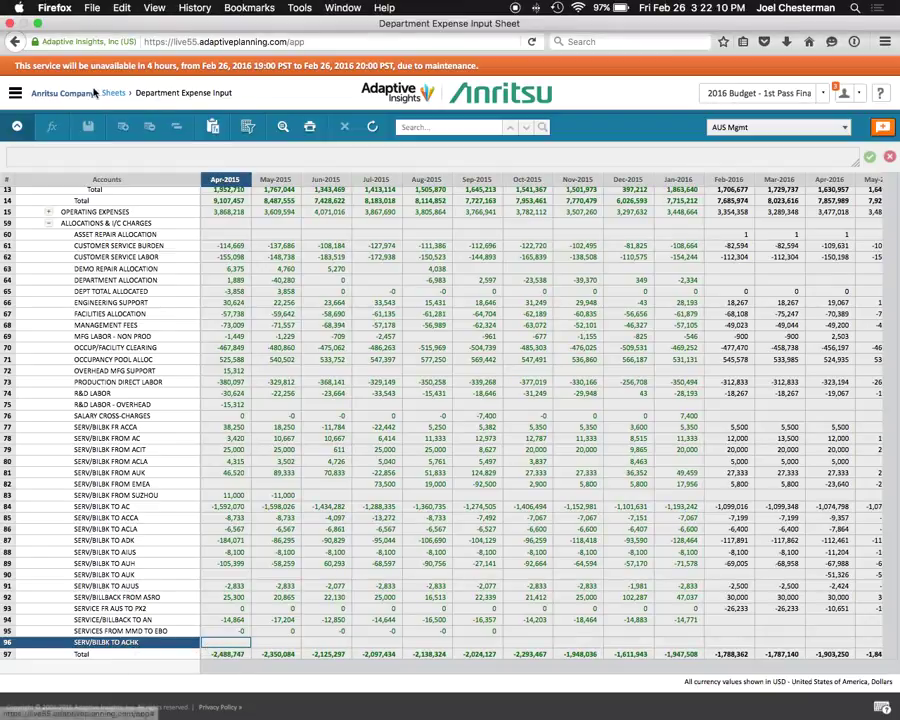
- In the Income Statement sheet, expand OPERATING EXPENSE and its SERVICE/BILLBACK group to examine the SERV/BILBK accounts
click(86, 18)
scroll(150, 521, down, 20)
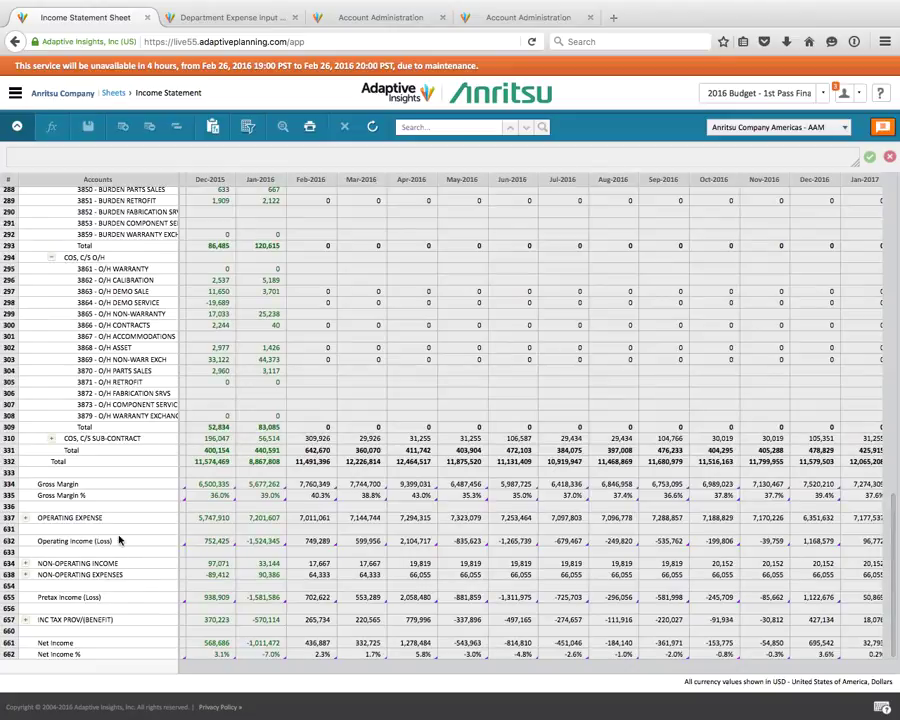
click(25, 517)
scroll(200, 528, down, 5)
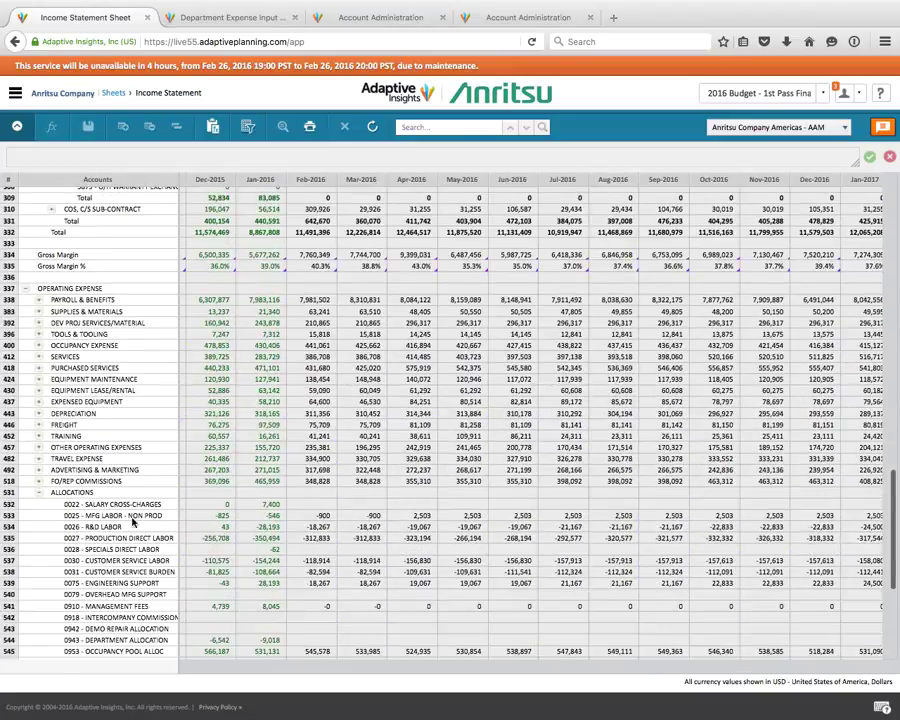
scroll(170, 538, down, 5)
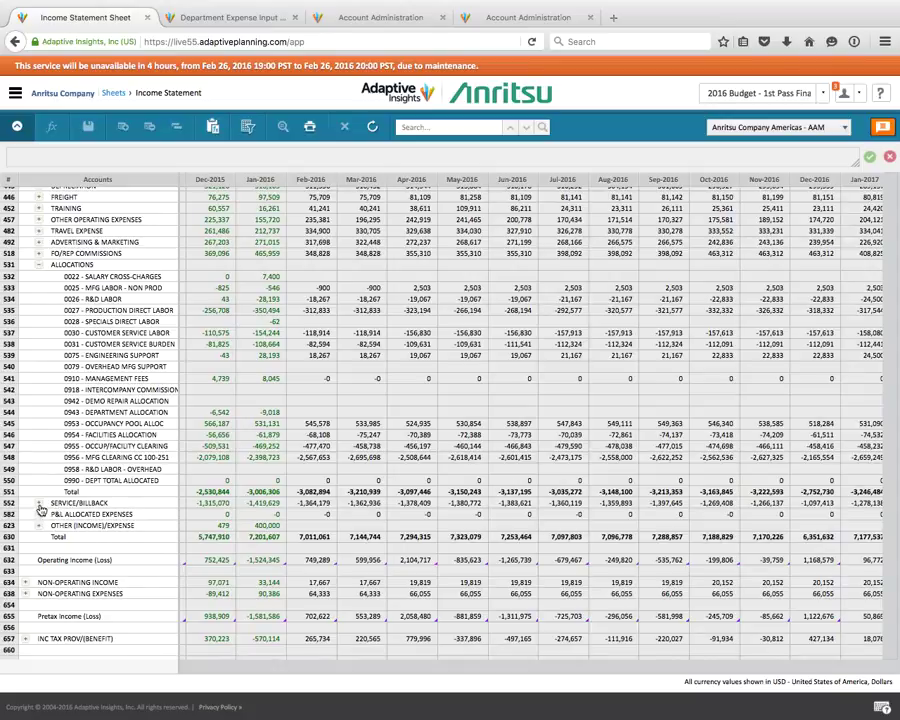
click(39, 503)
scroll(265, 550, down, 5)
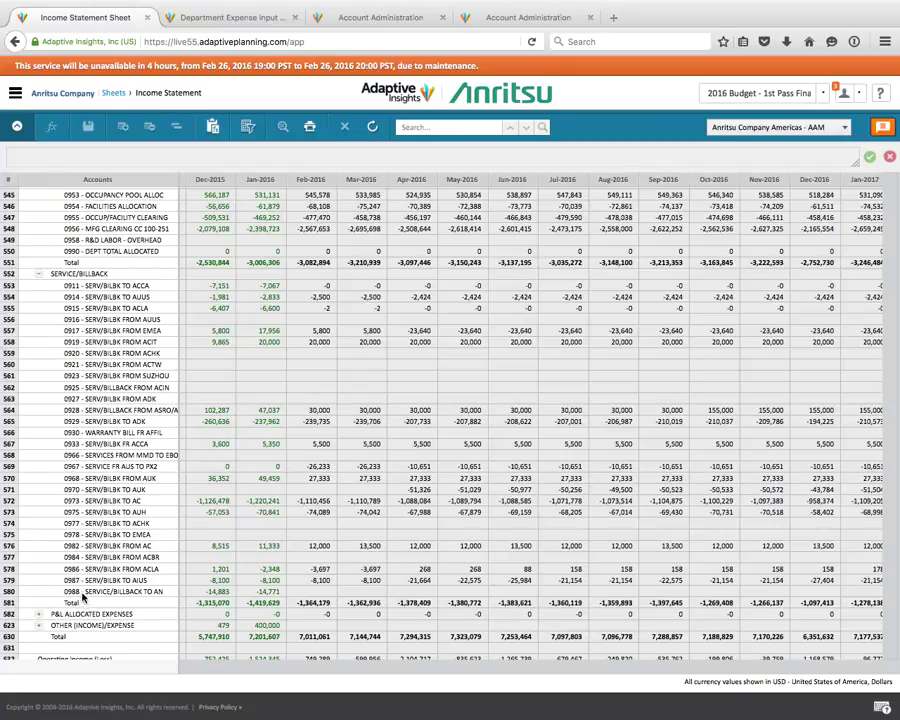
- Open the Formulas page in a new tab and select the 0973 - SERV/BILBK TO AC row in the Income Statement sheet
click(15, 92)
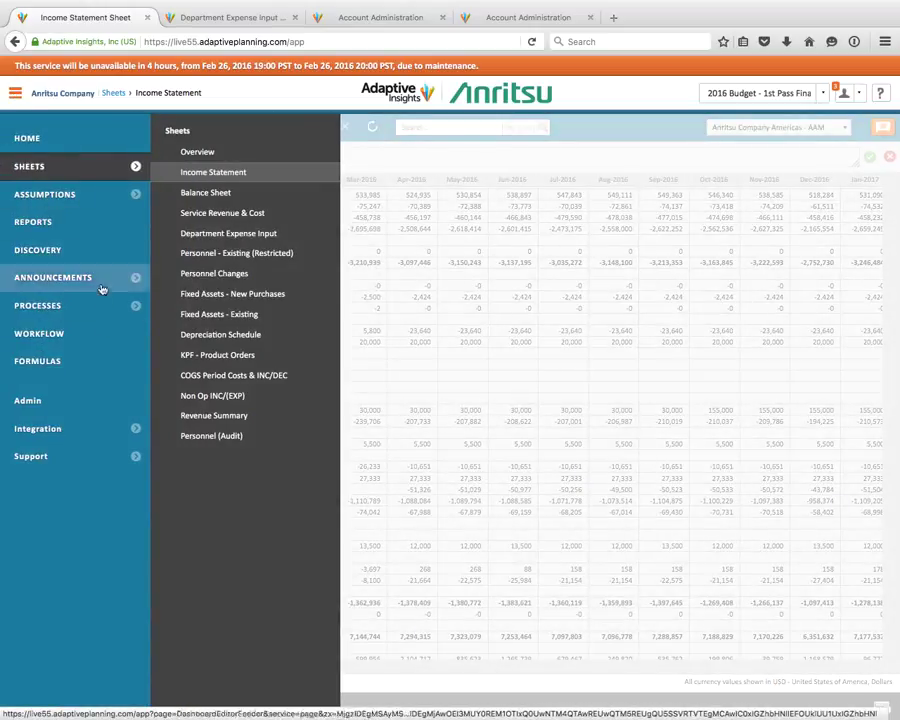
right_click(48, 362)
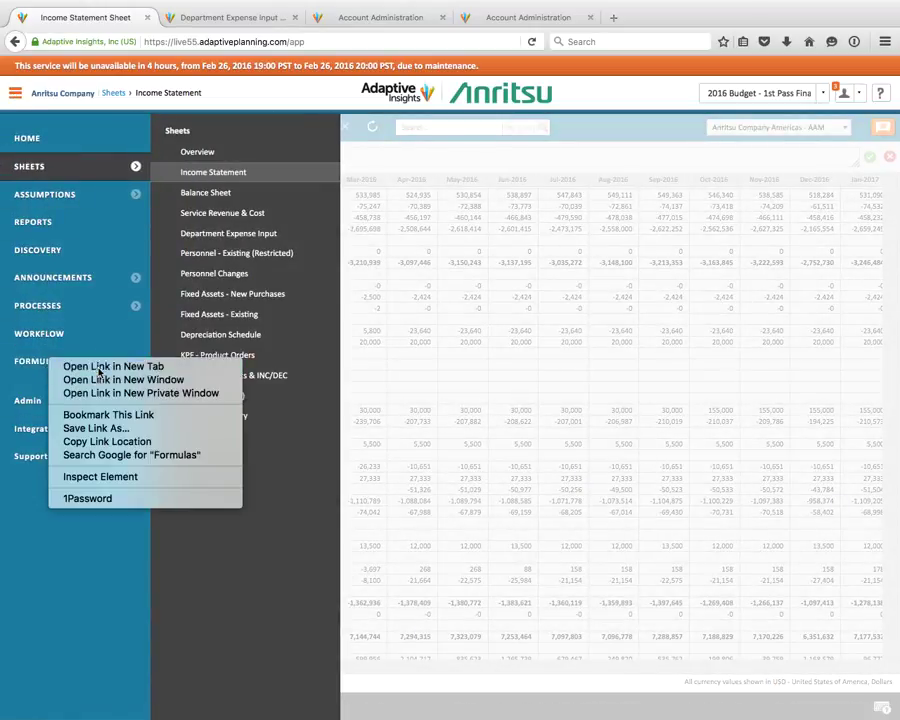
click(100, 367)
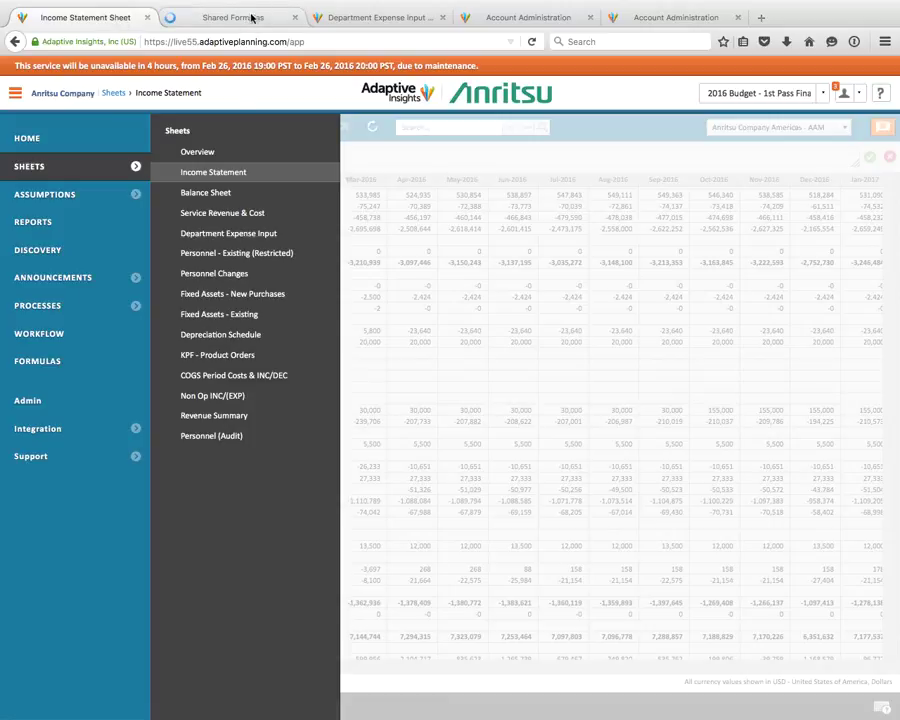
click(209, 492)
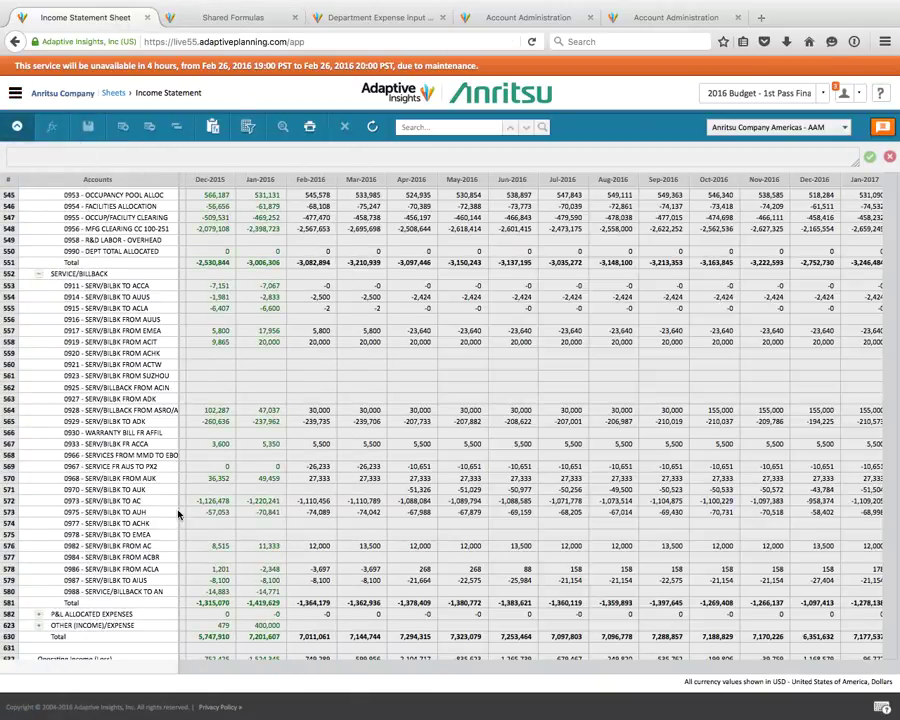
click(97, 508)
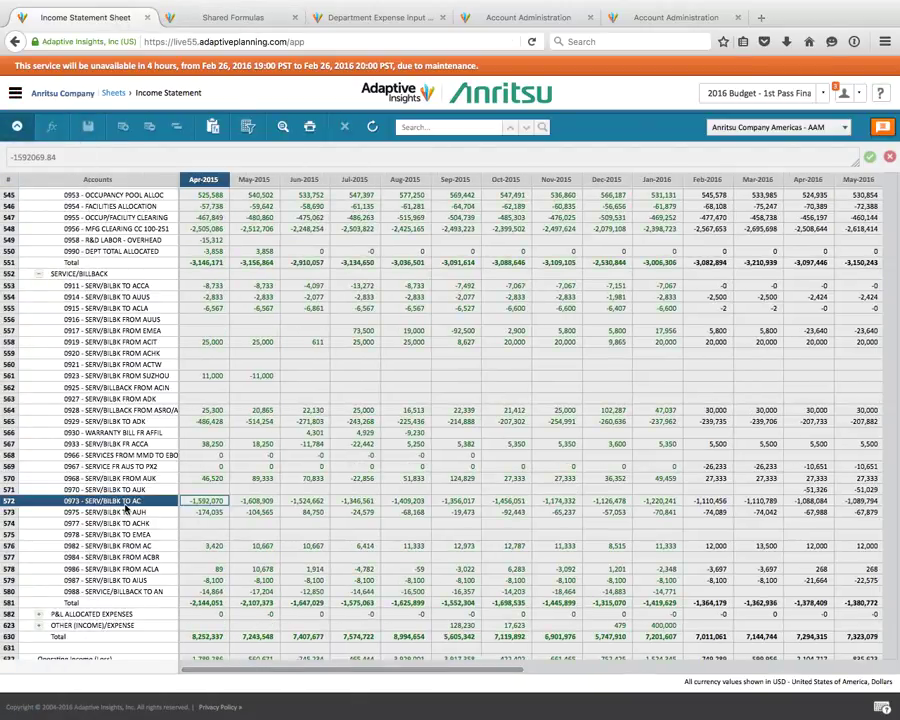
- On the Formulas page, search for account 0973 and examine the formulas of SERV/BILBK TO AC across the levels
click(240, 15)
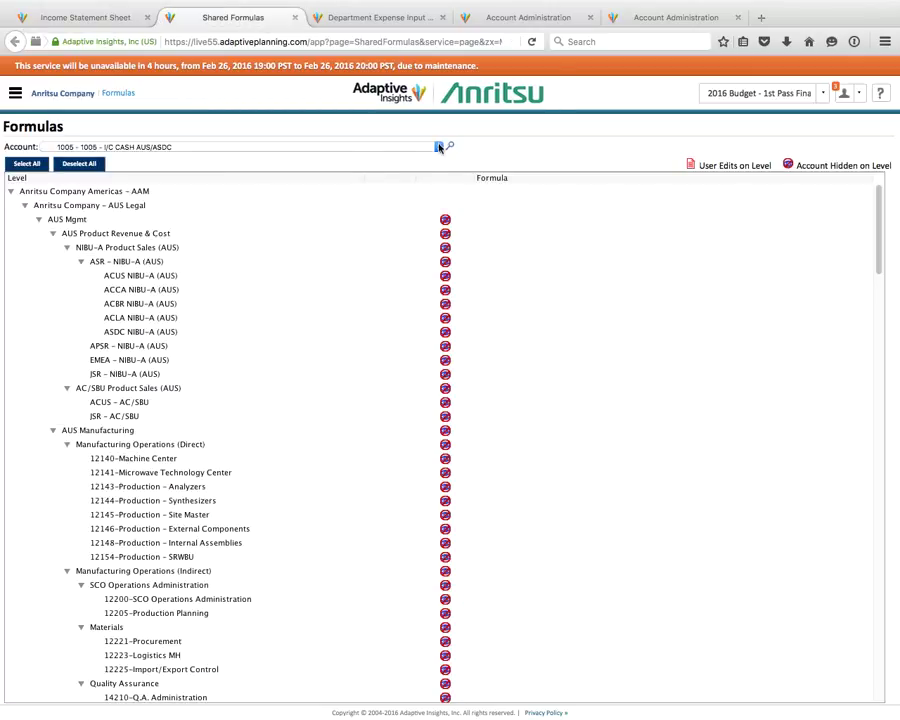
click(450, 147)
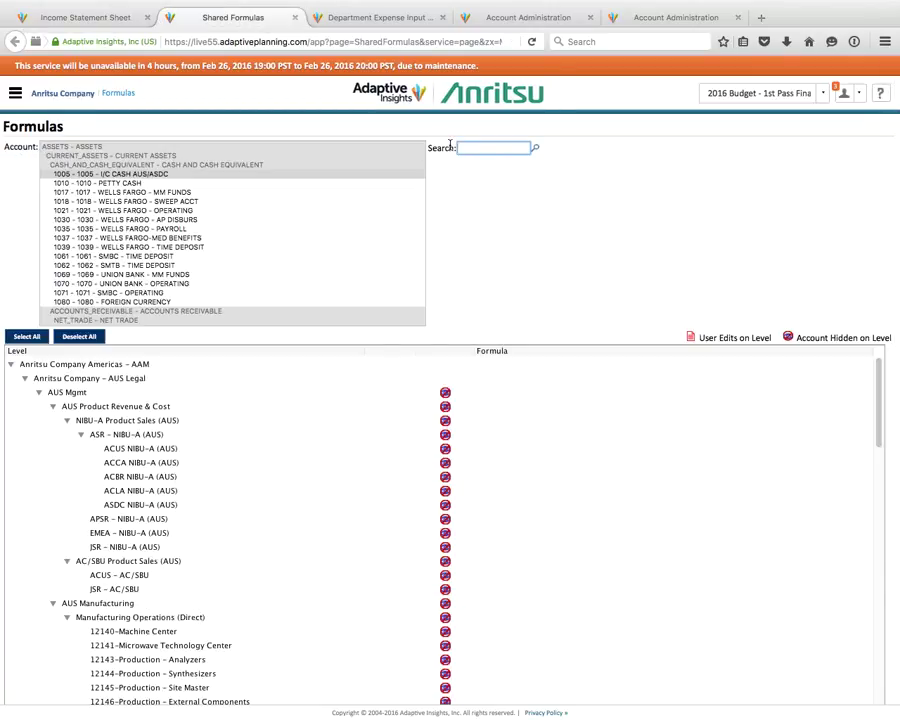
text(0973)
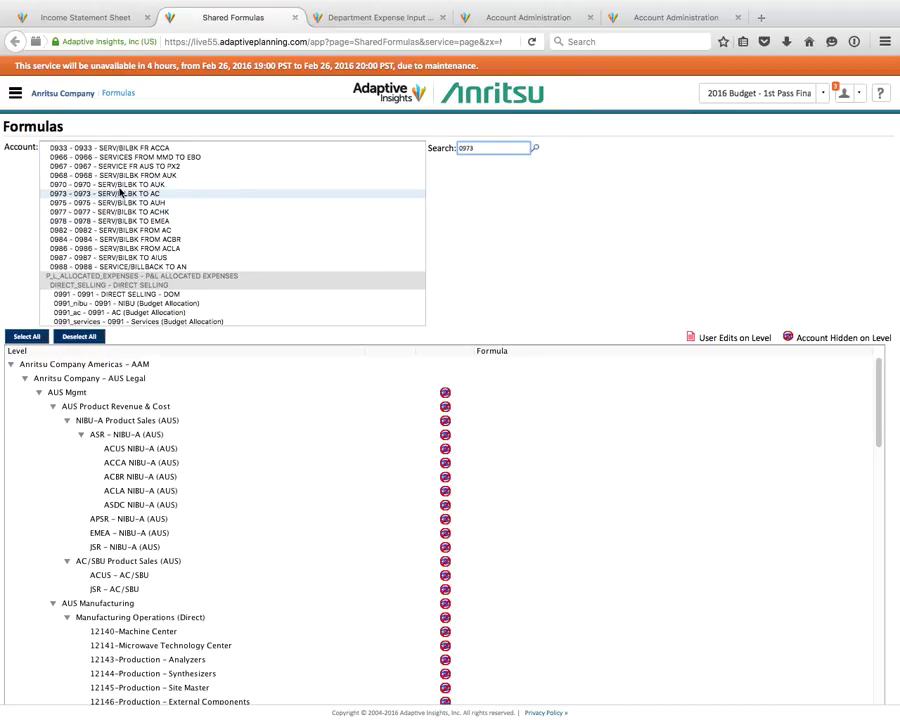
click(160, 193)
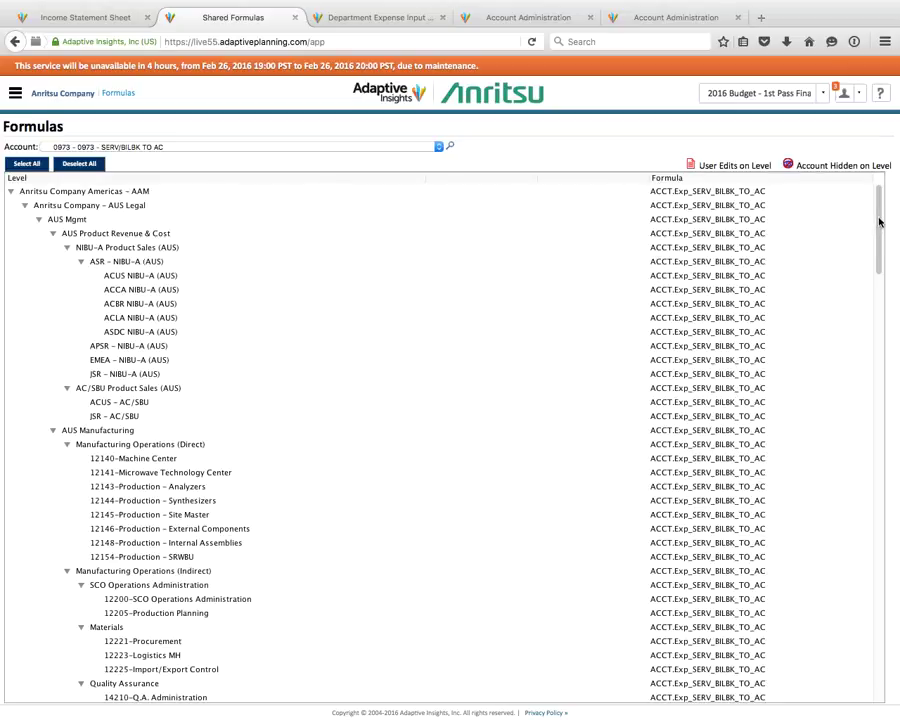
drag(879, 222, 896, 195)
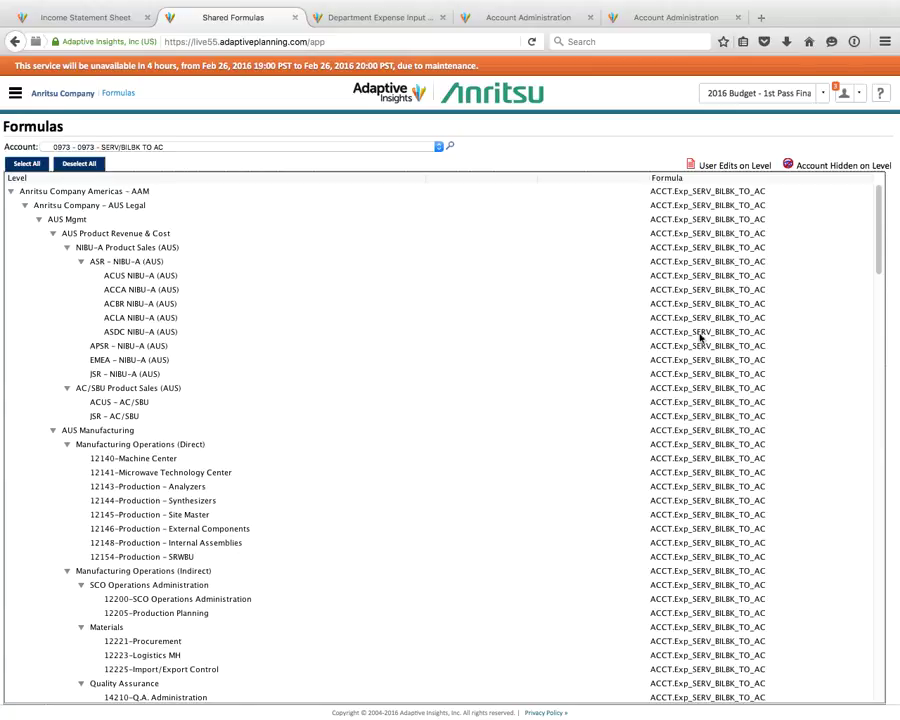
- Display the formulas of account 0977 - SERV/BILBK TO ACHK
click(235, 147)
scroll(140, 205, down, 2)
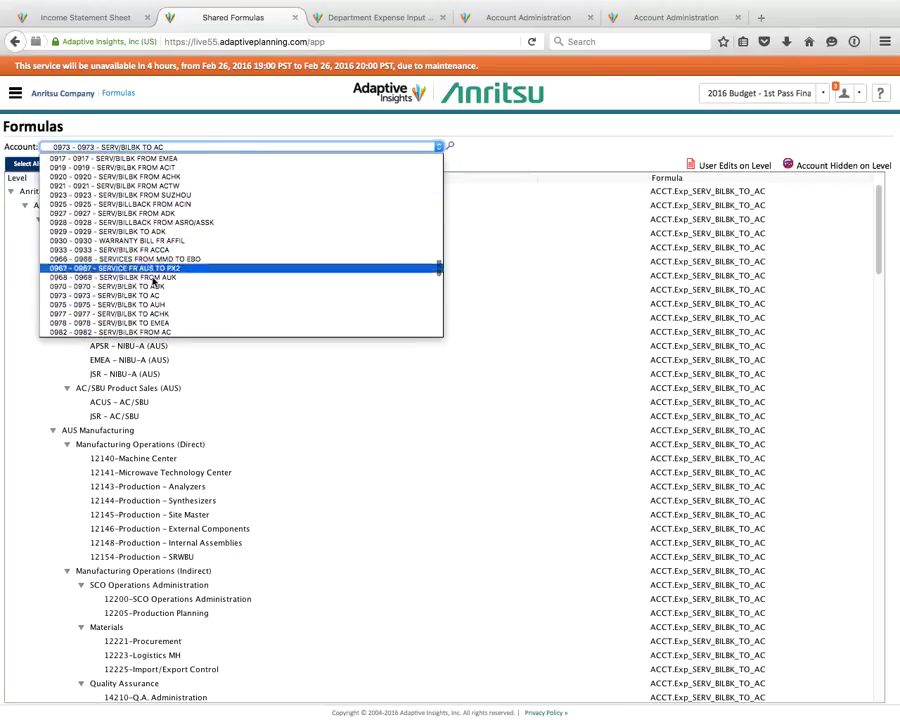
click(150, 313)
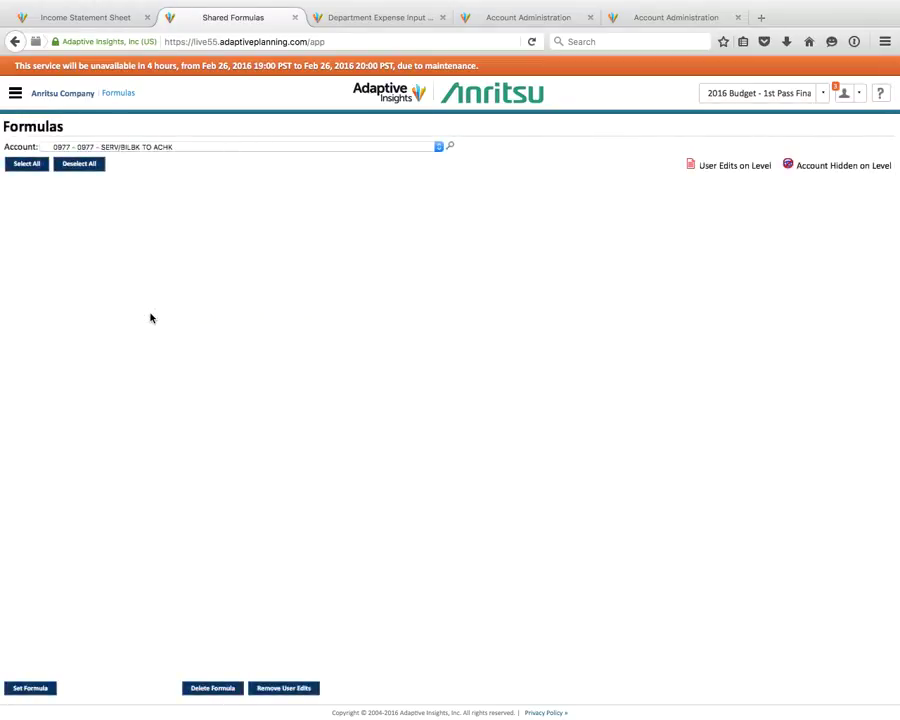
click(758, 96)
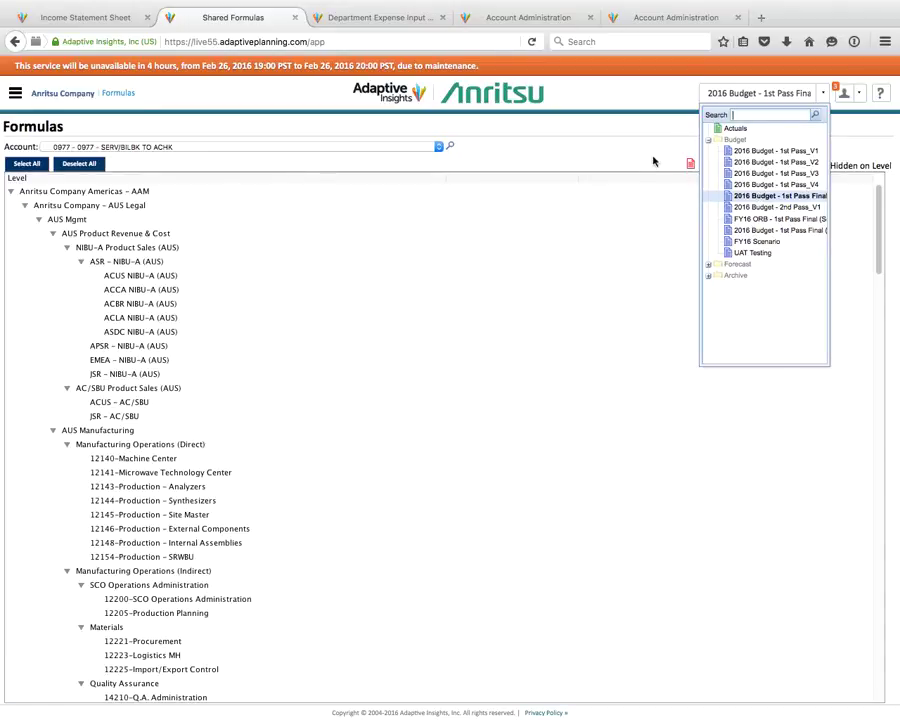
click(760, 197)
click(27, 164)
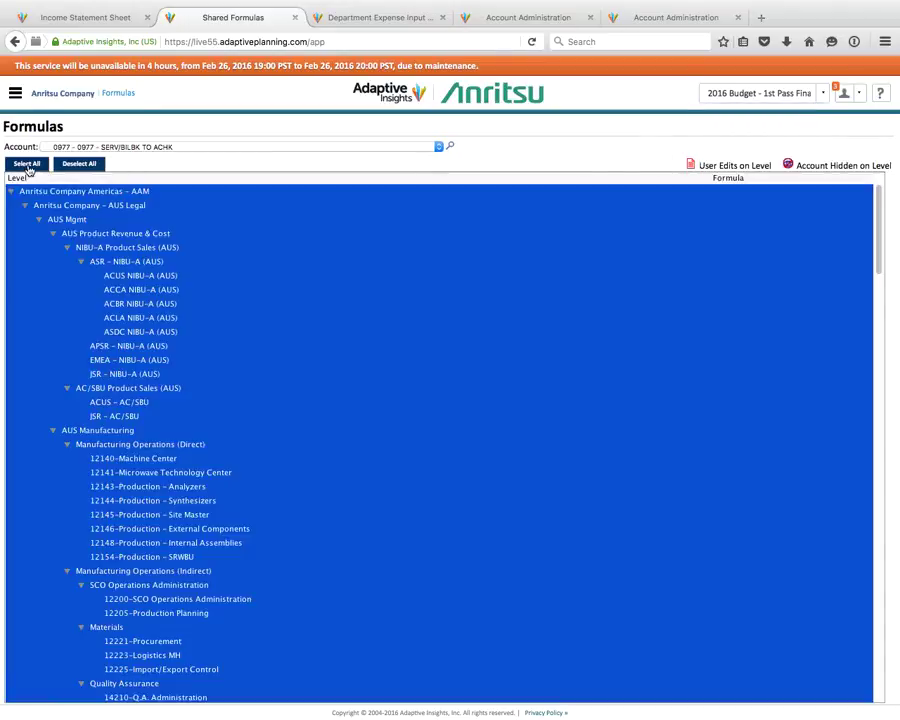
scroll(783, 379, down, 1)
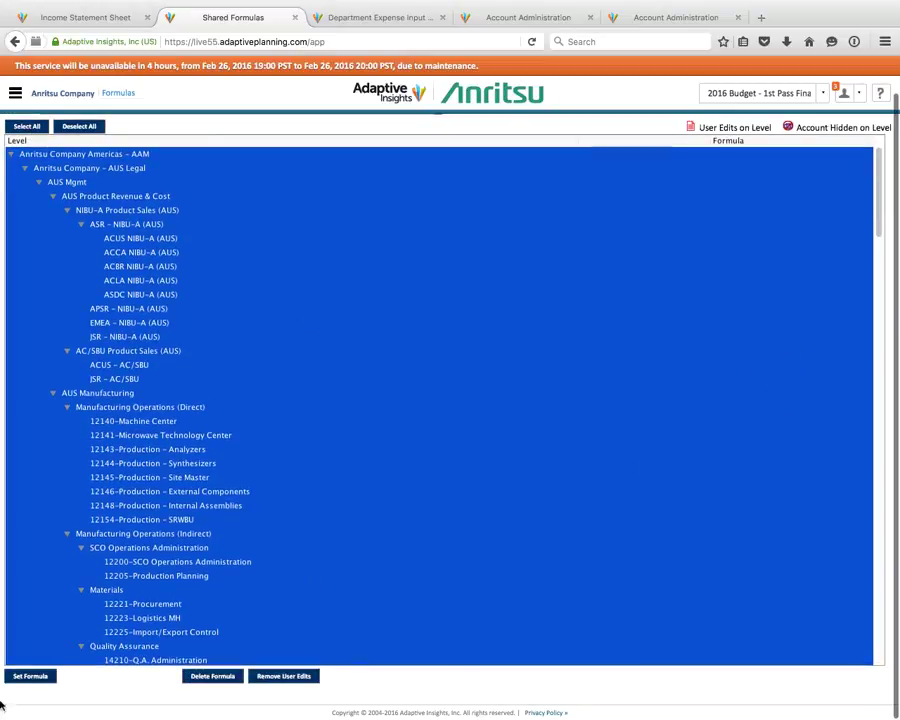
click(32, 678)
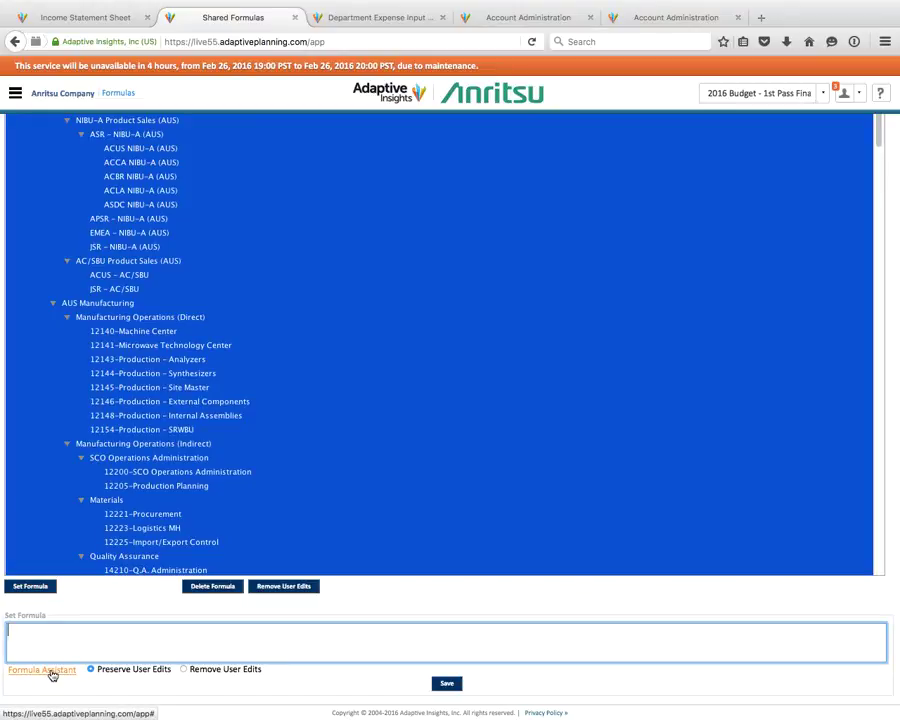
- Switch the version to 2016 Budget - 2nd Pass_V1 and find account 0977 - SERV/BILBK TO ACHK on the Formulas page
click(752, 94)
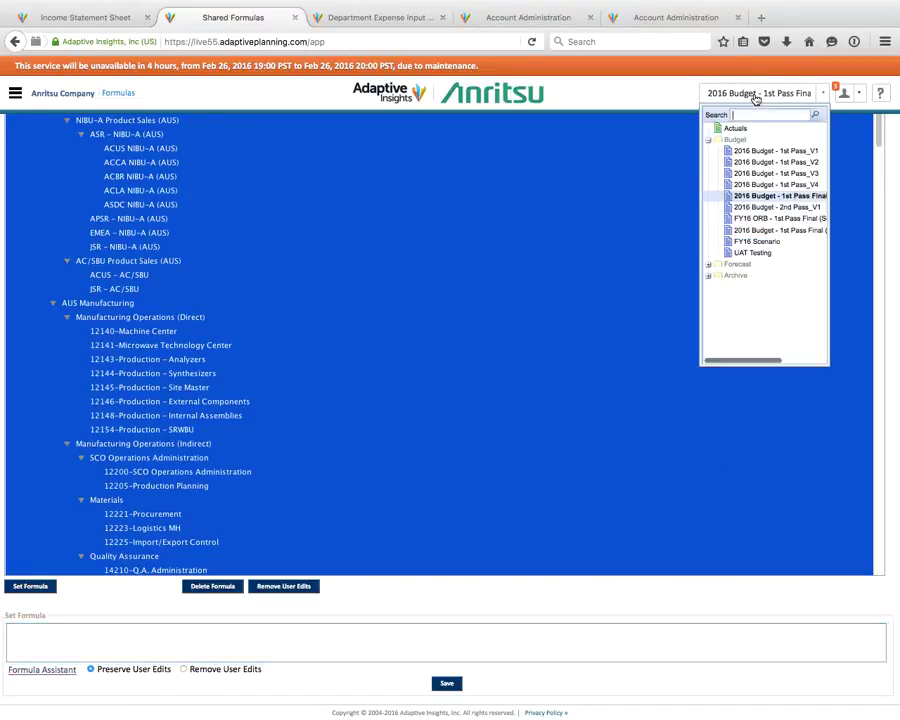
click(784, 209)
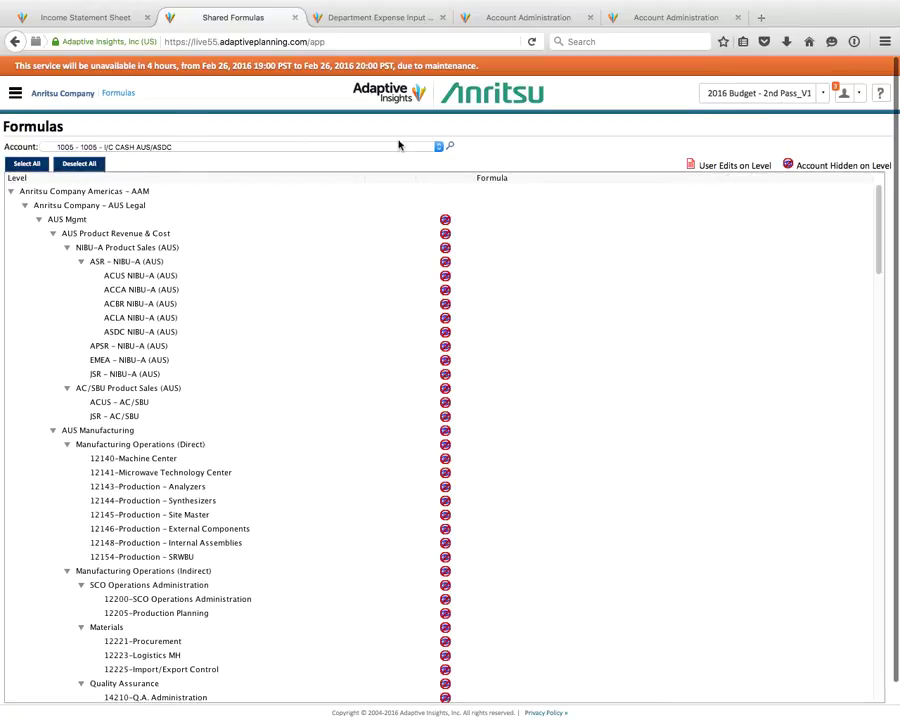
click(450, 148)
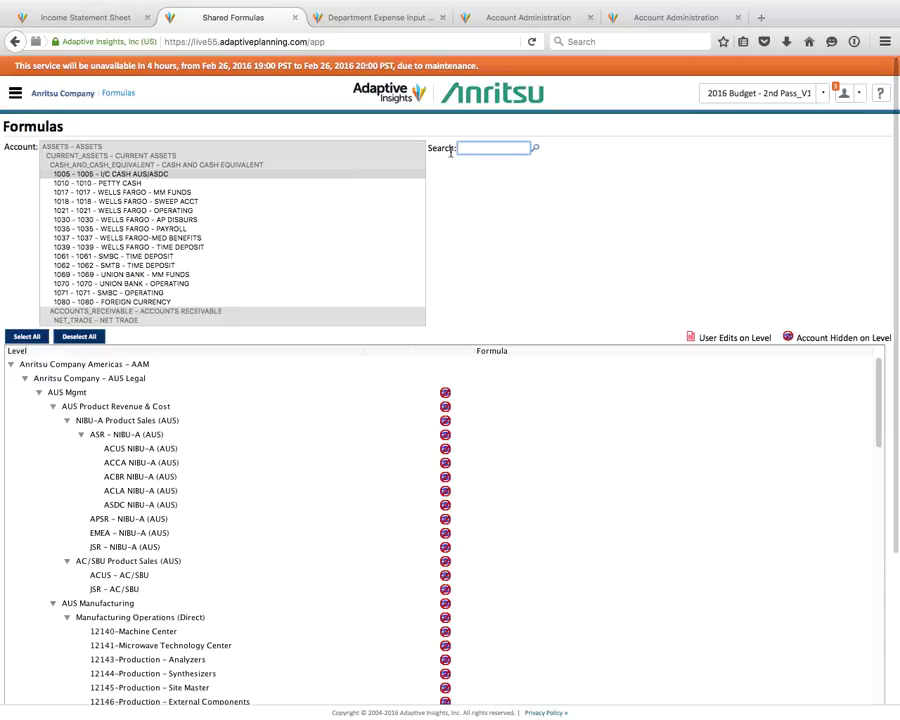
text(0977)
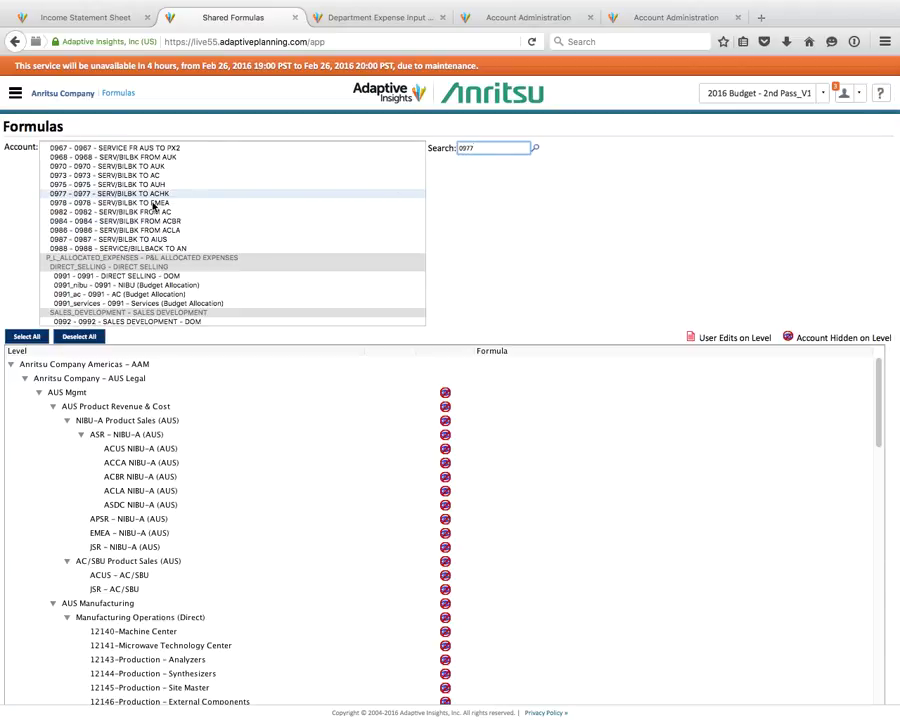
click(126, 194)
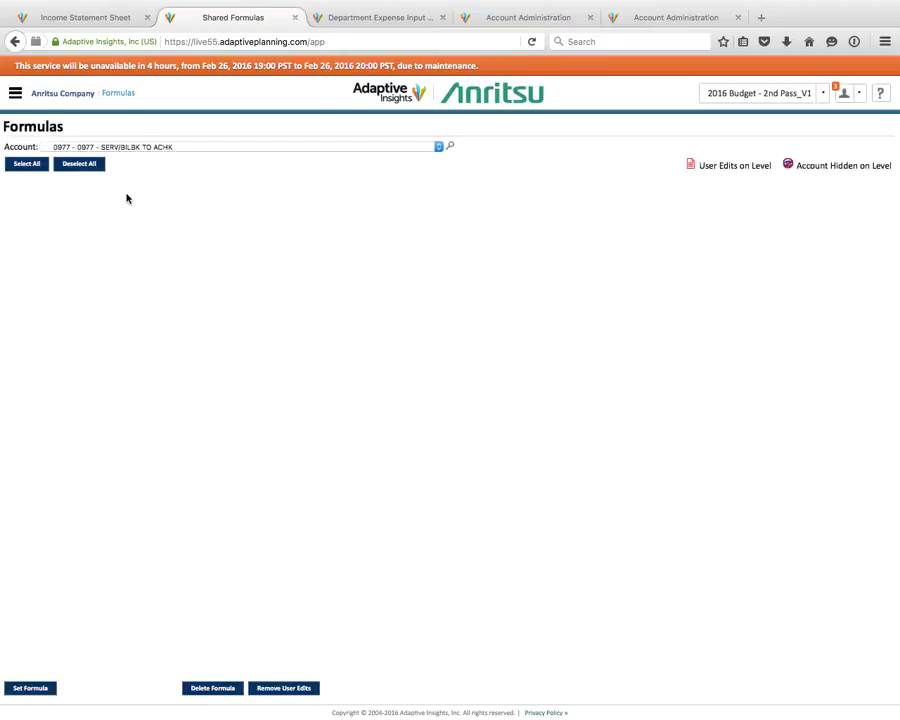
- Select all levels for account 0977 and start a new formula with the Formula Assistant
click(33, 166)
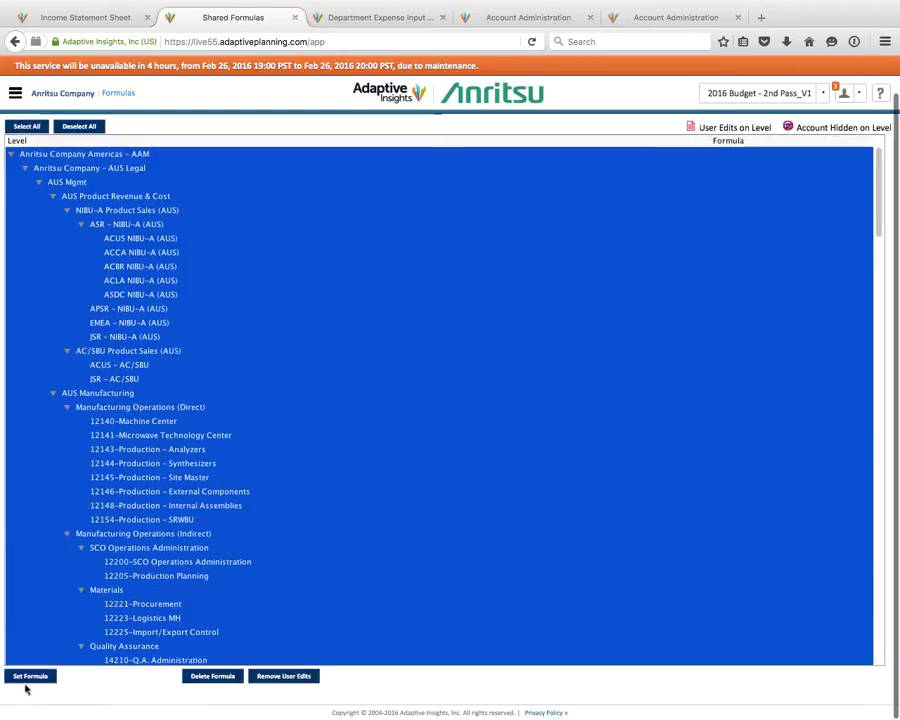
click(29, 673)
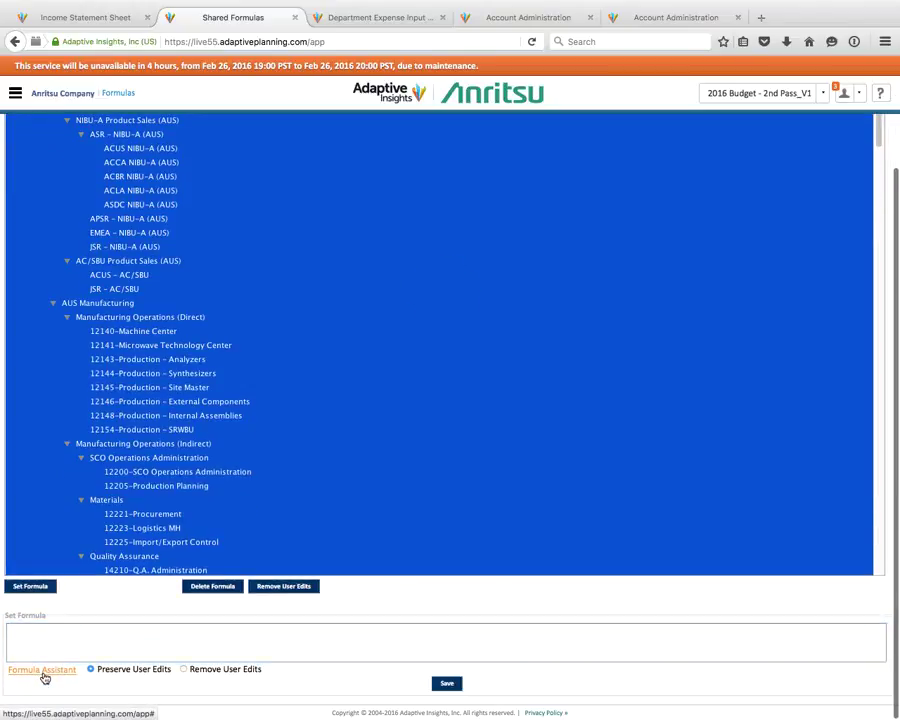
click(43, 670)
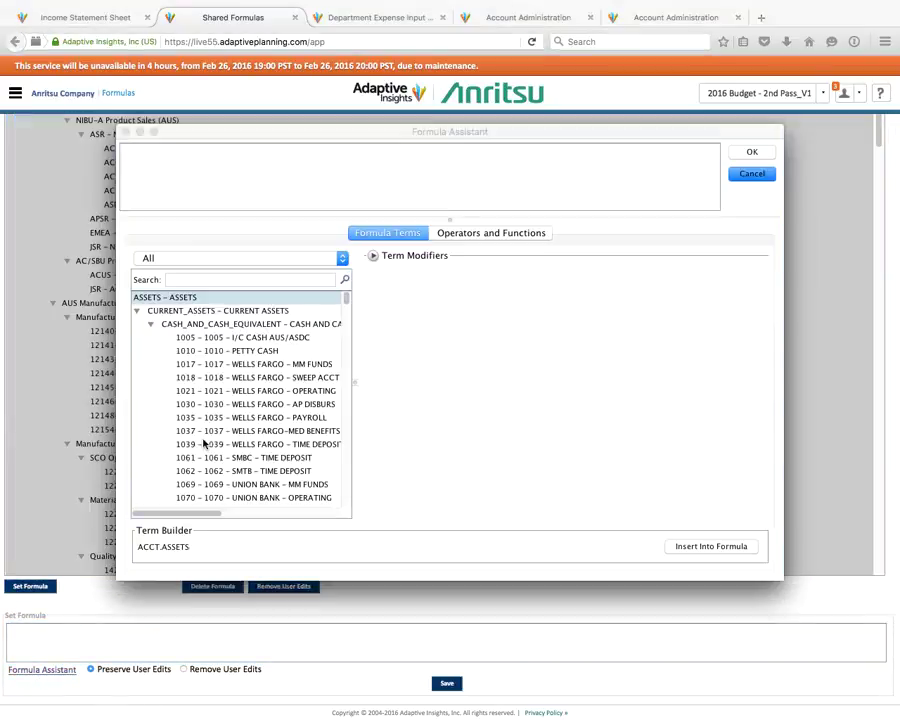
- Filter the formula terms to Custom accounts, search for achk, and insert Exp_SERV_BILBK_TO_ACHK into the formula
click(296, 258)
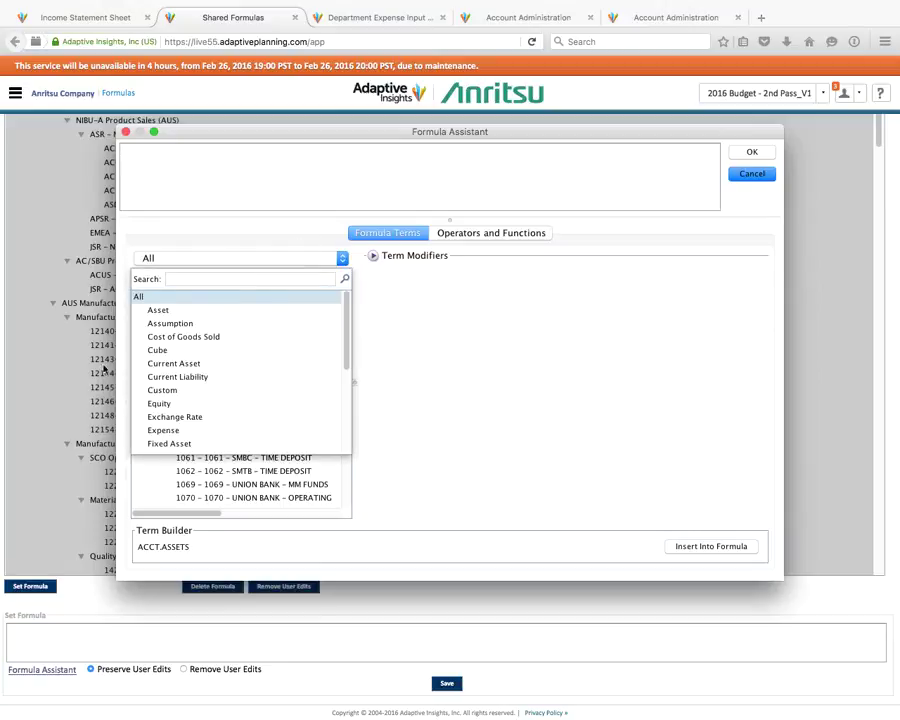
click(165, 390)
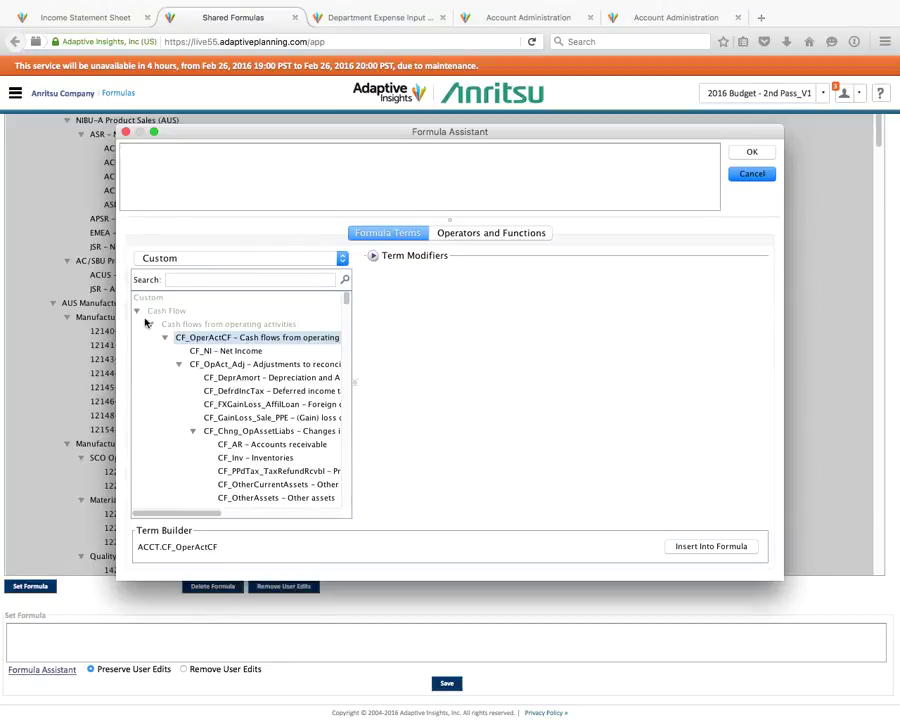
click(175, 281)
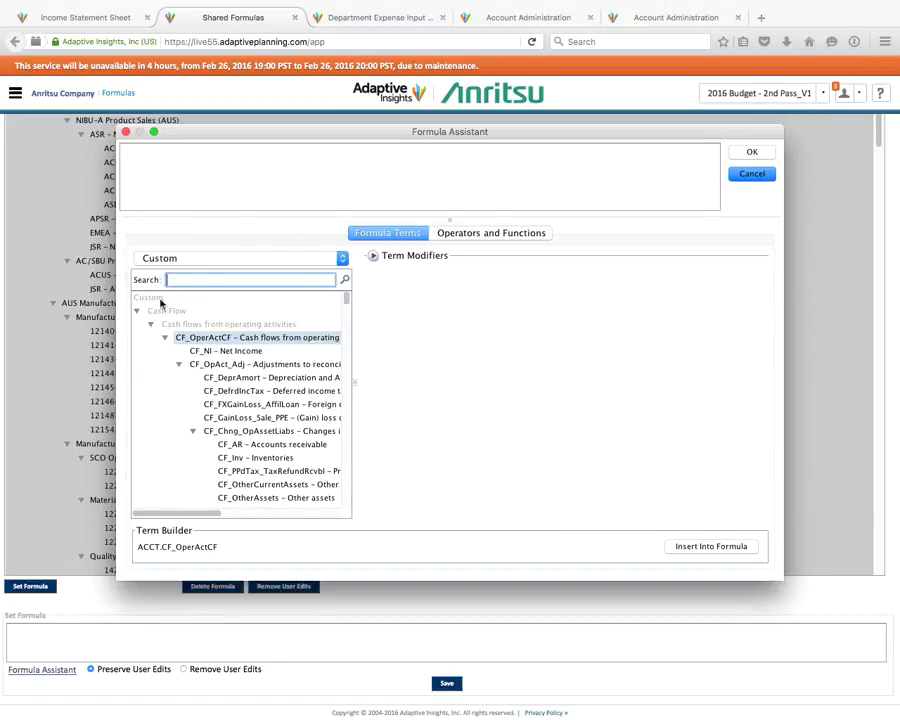
text(ac)
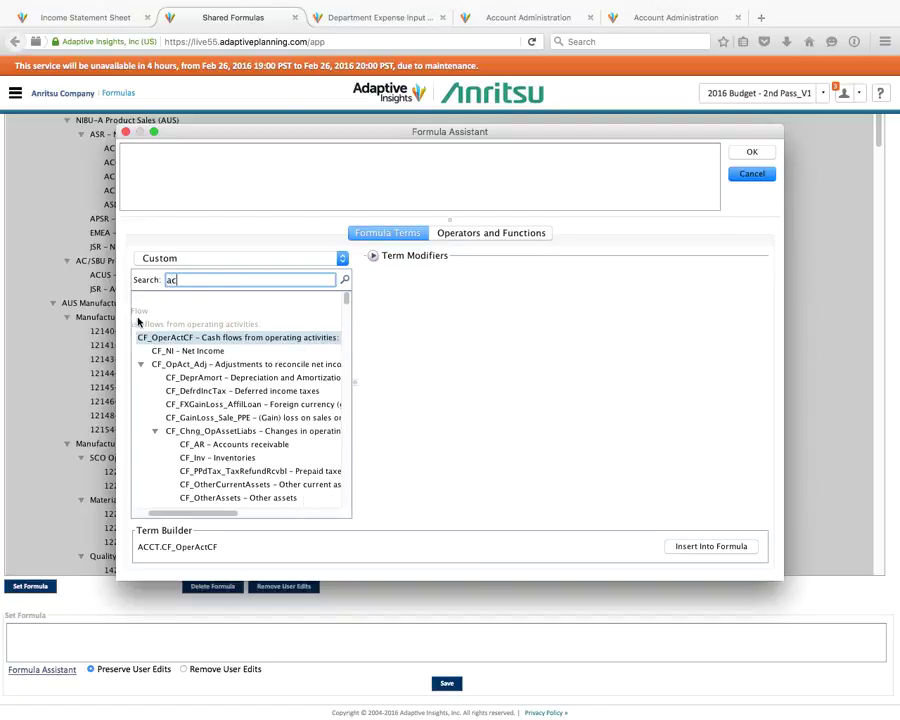
text(hk)
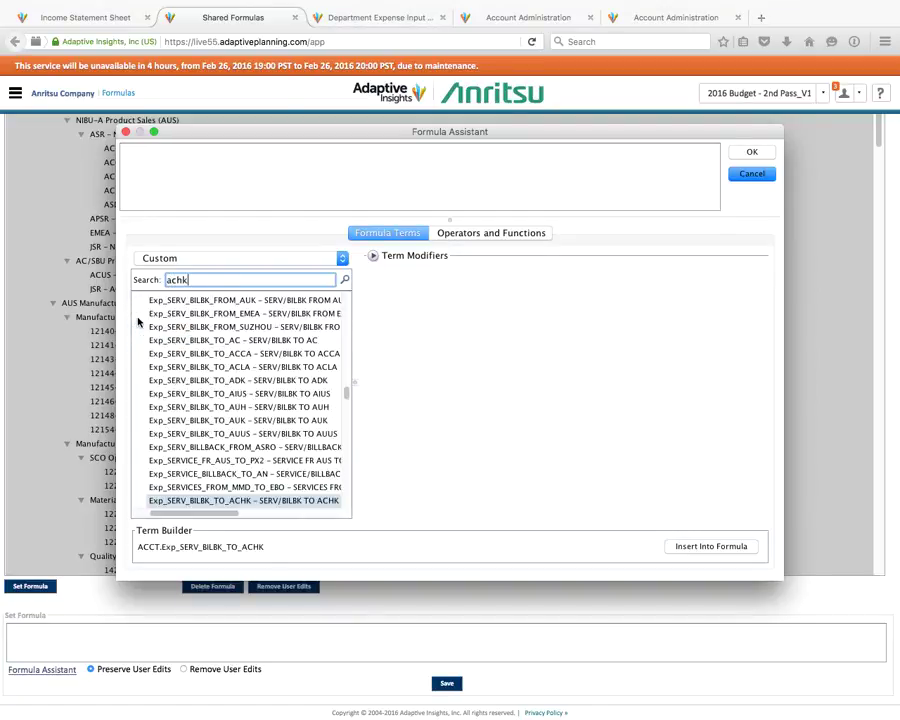
drag(345, 393, 347, 397)
click(254, 442)
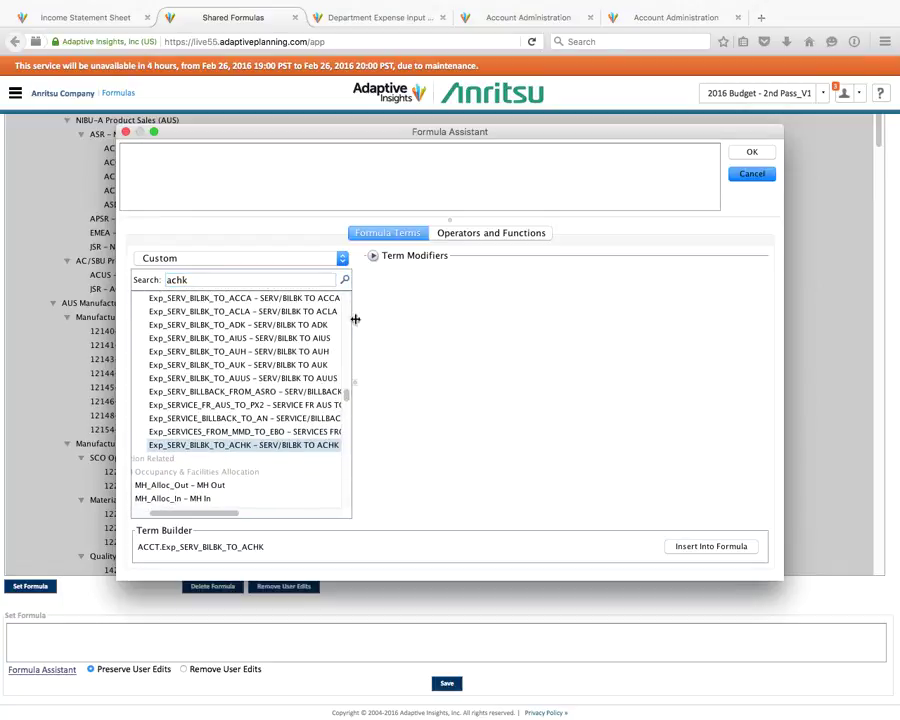
click(699, 546)
click(750, 153)
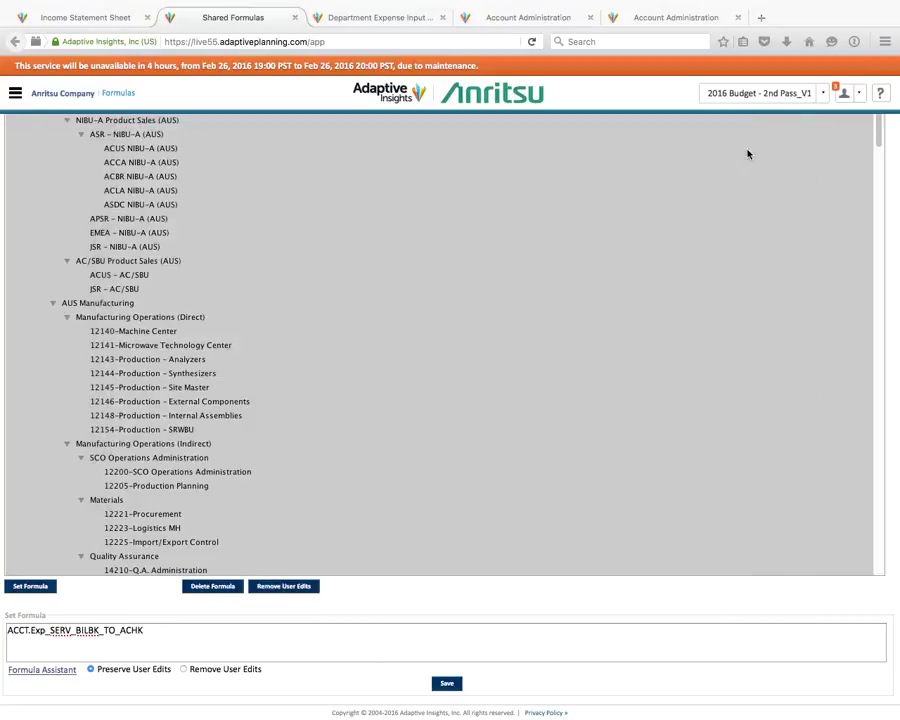
- Copy the formula ACCT.Exp_SERV_BILBK_TO_ACHK and save it for all levels with user edits preserved
key(super+a)
drag(172, 628, 8, 630)
key(ctrl+c)
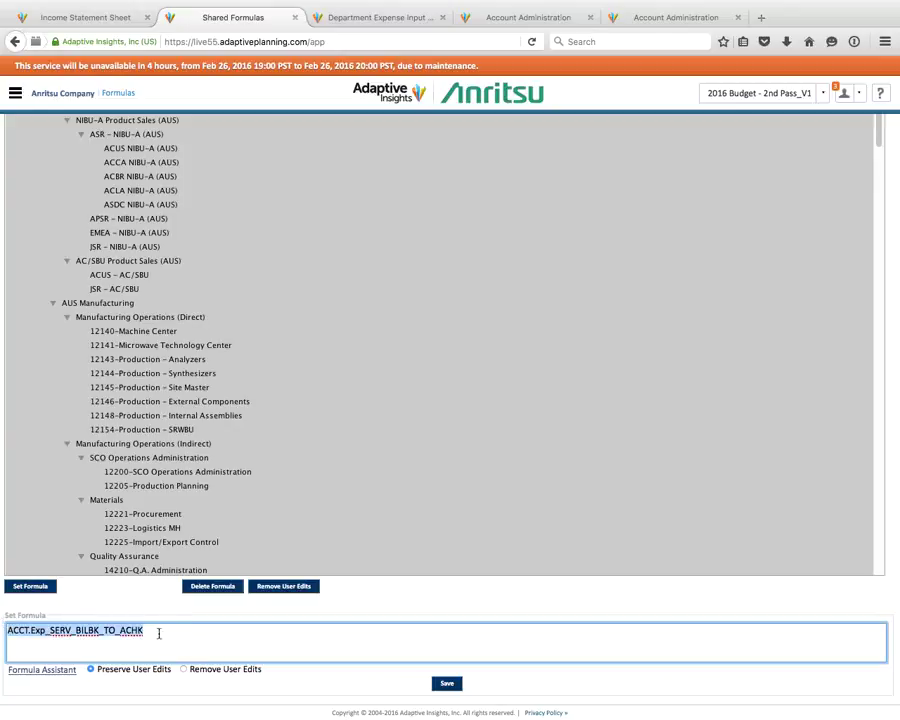
click(456, 684)
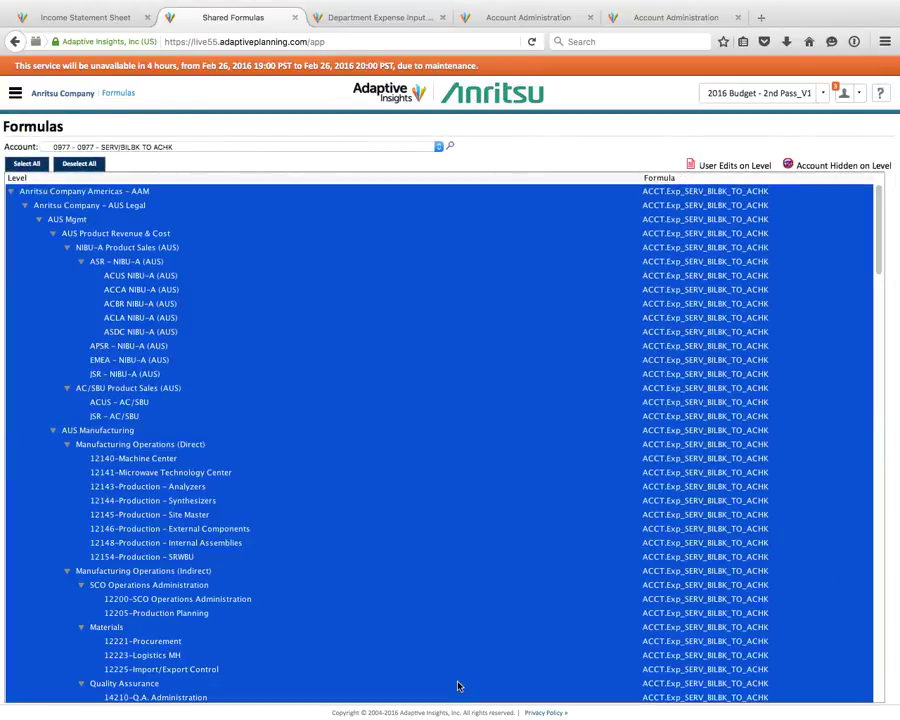
- Switch the version to 2016 Budget - 1st Pass Final and display the formulas of account 0977 - SERV/BILBK TO ACHK
click(747, 93)
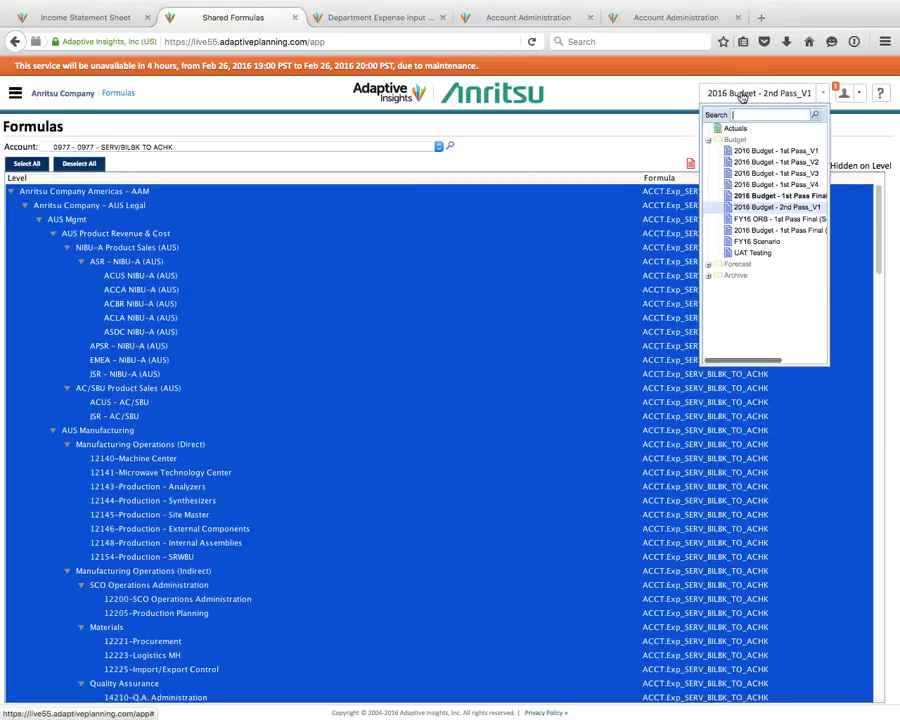
click(751, 196)
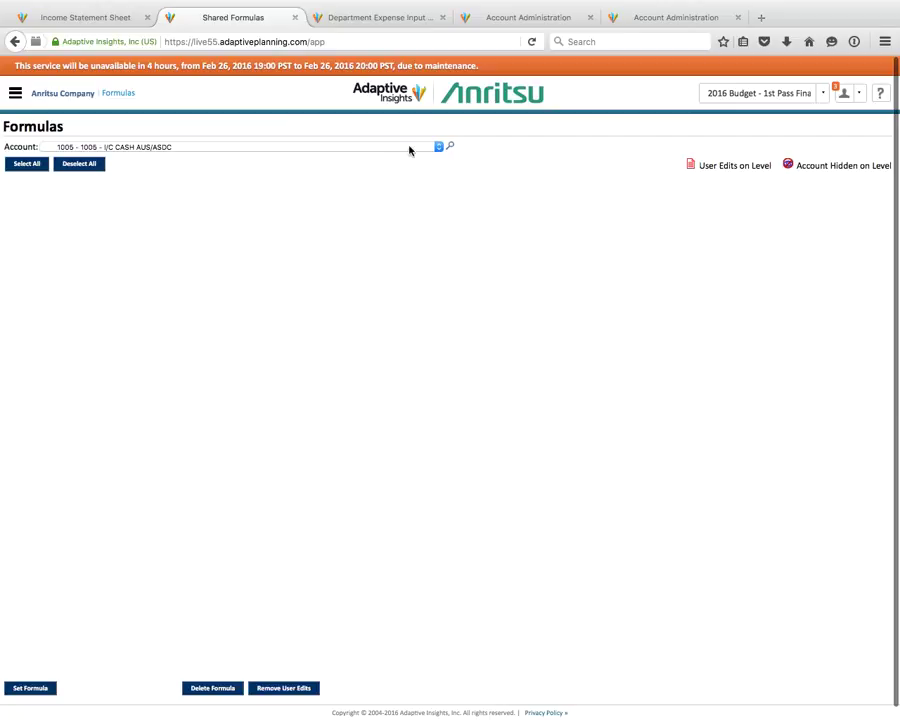
click(435, 147)
click(446, 146)
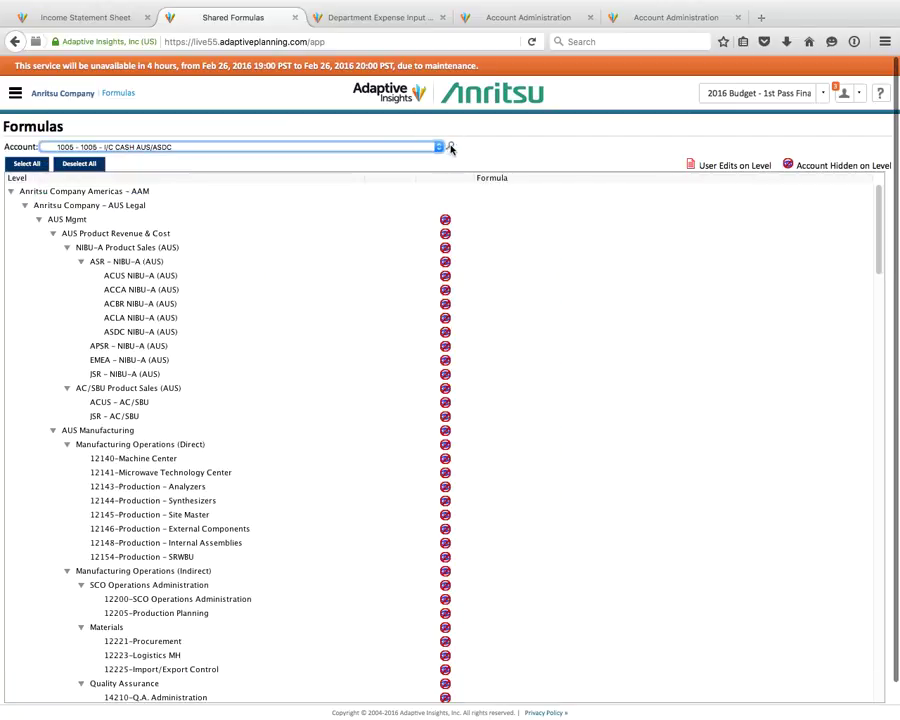
click(446, 146)
text(0977)
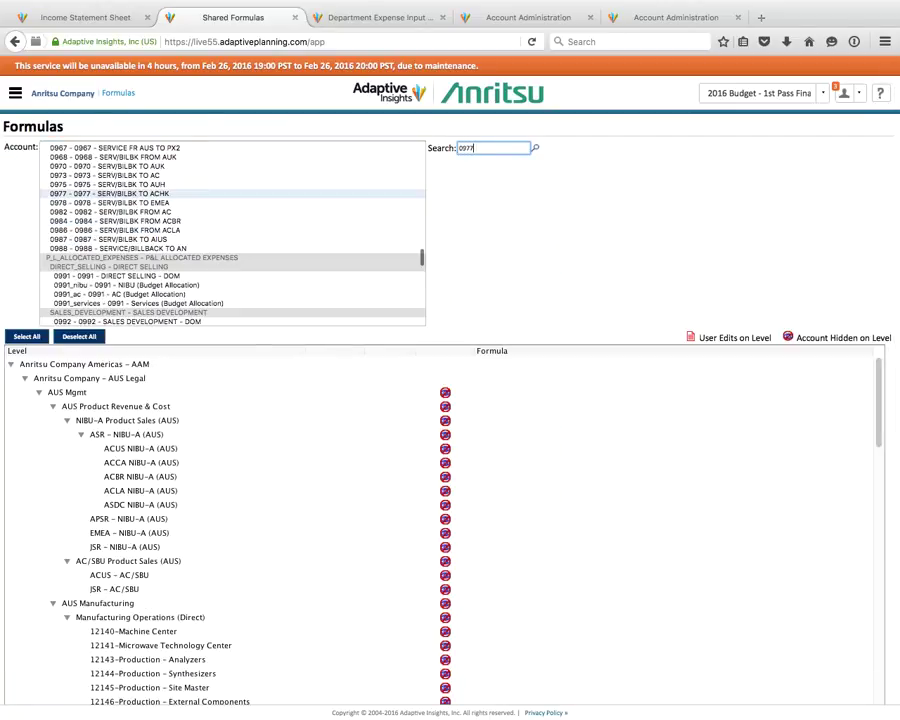
click(117, 197)
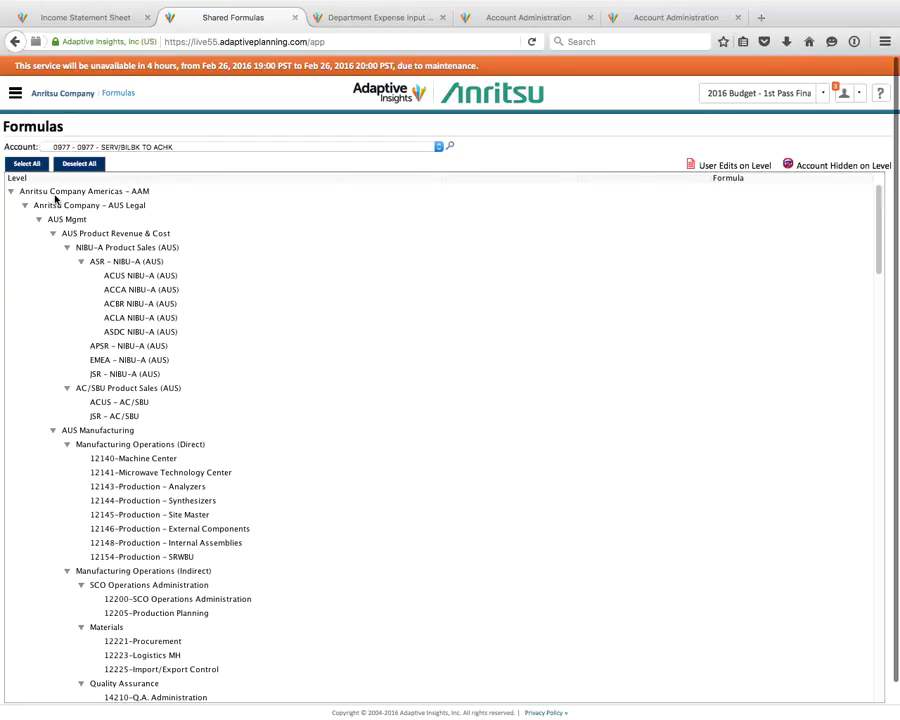
- Set the copied formula ACCT.Exp_SERV_BILBK_TO_ACHK on all levels of account 0977 in this version and save it
click(22, 165)
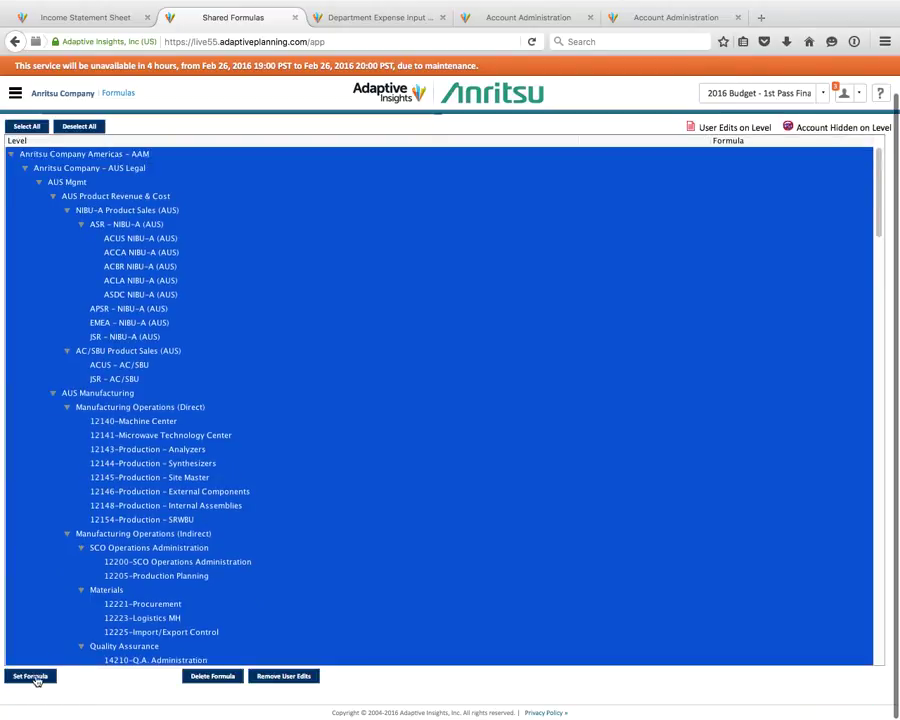
click(30, 672)
scroll(43, 676, down, 1)
key(ctrl+v)
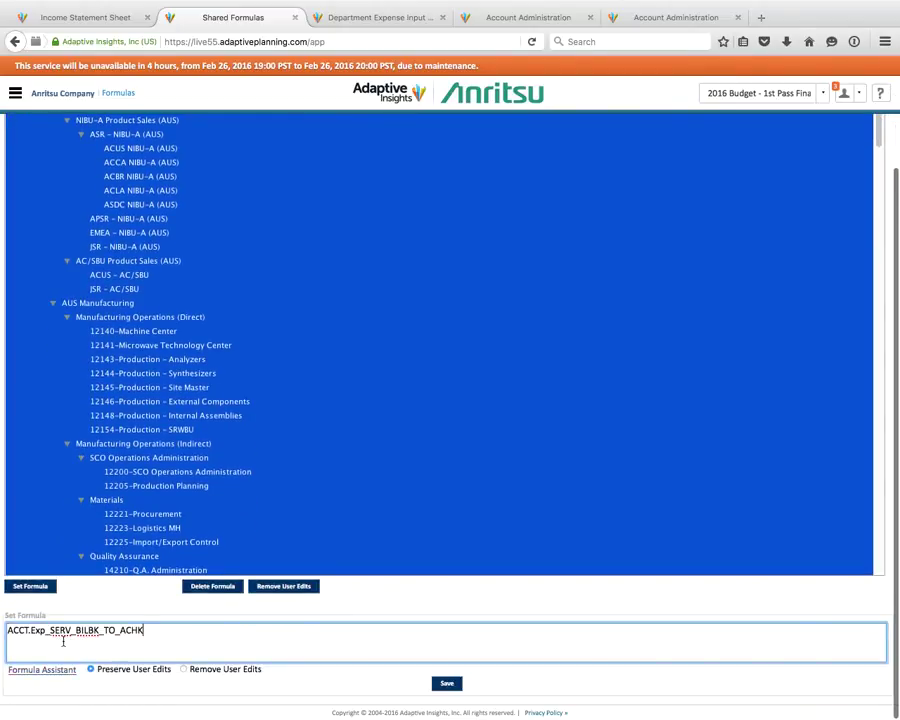
click(447, 685)
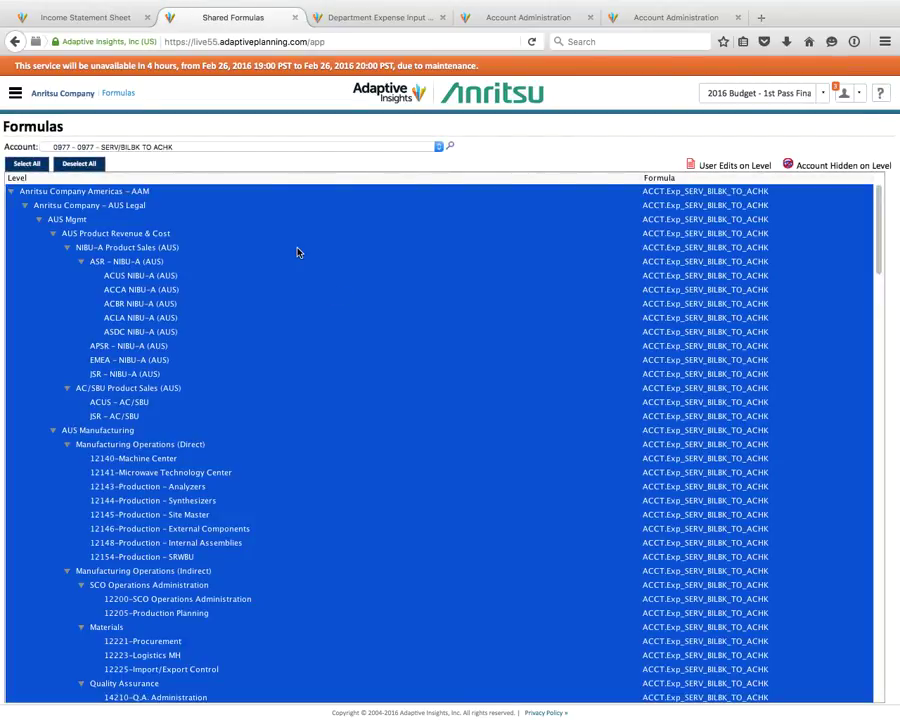
- Refresh the Income Statement sheet and close the Shared Formulas page
click(82, 18)
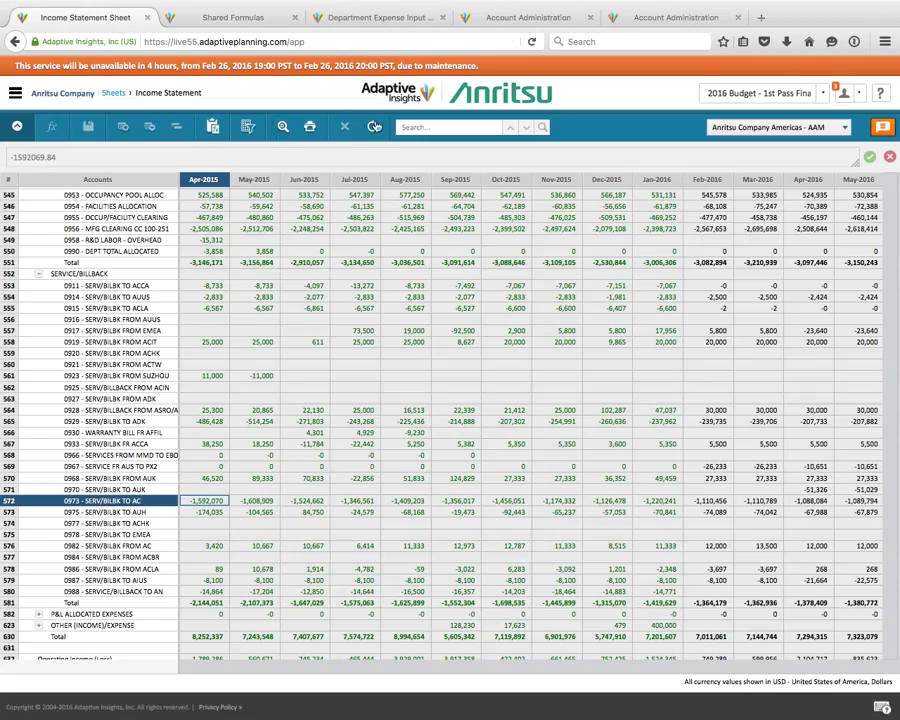
click(374, 127)
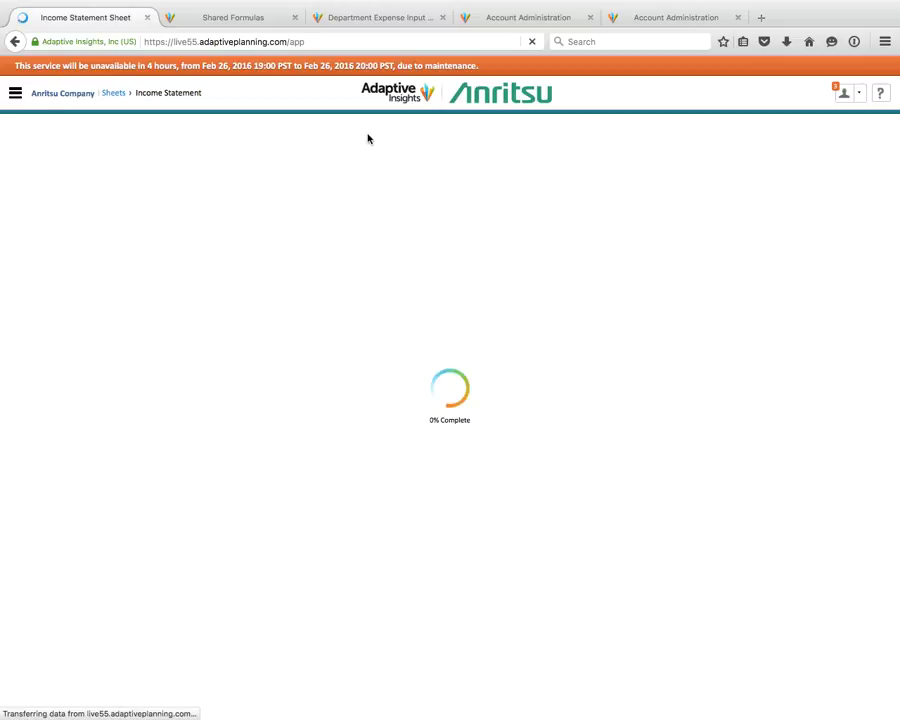
click(294, 19)
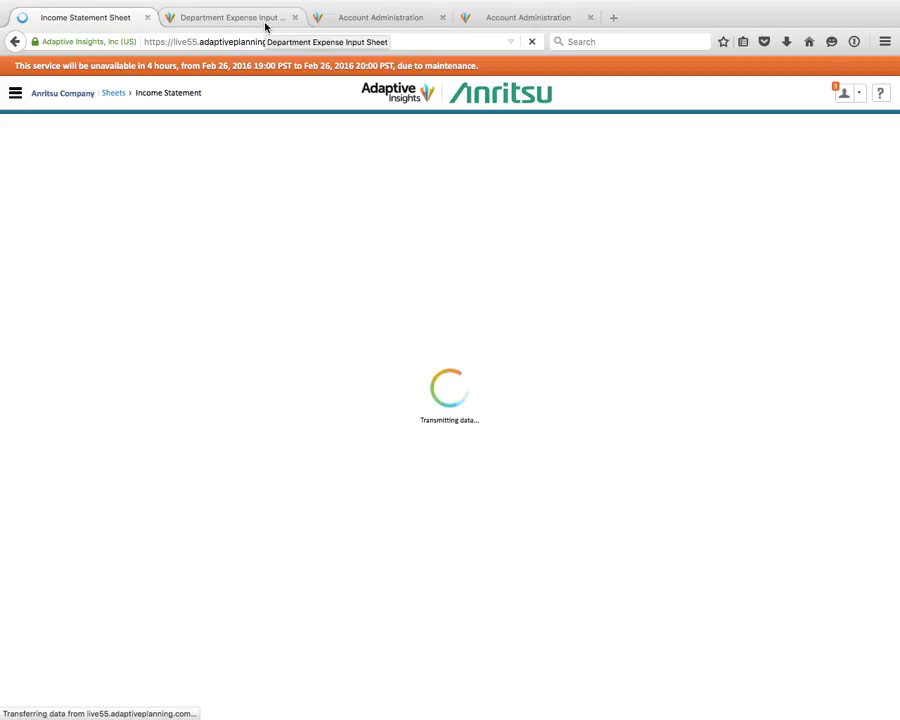
- Refresh the Department Expense Input sheet and select the SERV/BILBK TO ACHK row
click(285, 21)
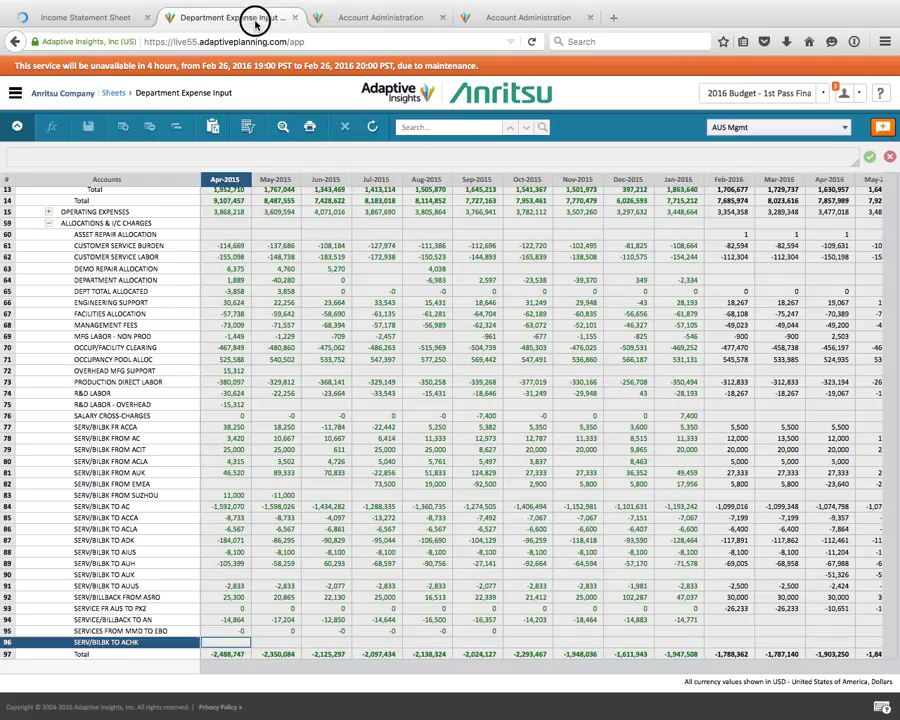
click(371, 126)
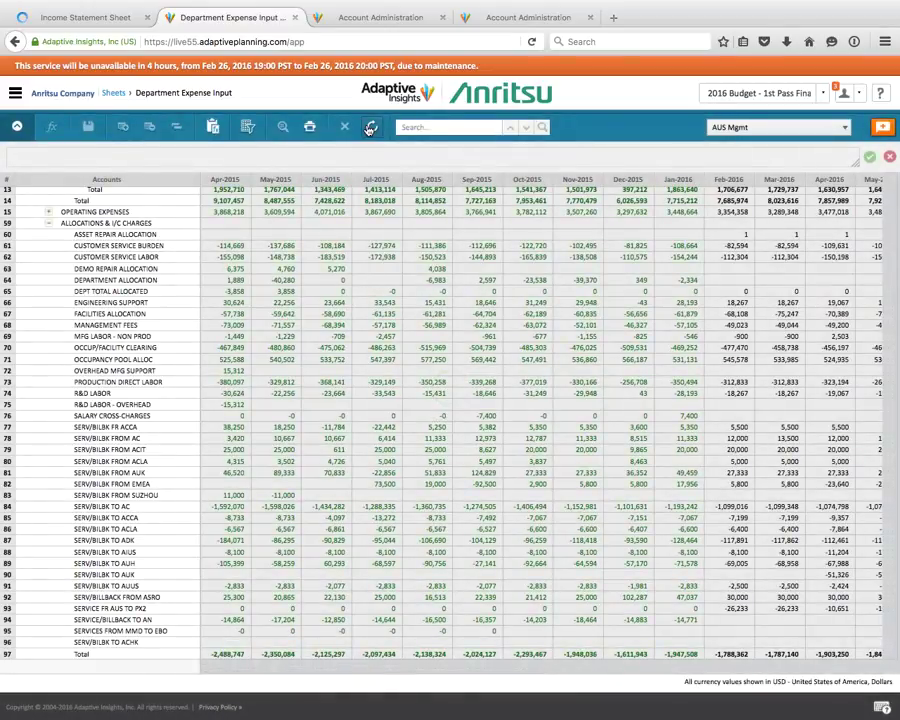
scroll(655, 350, down, 1)
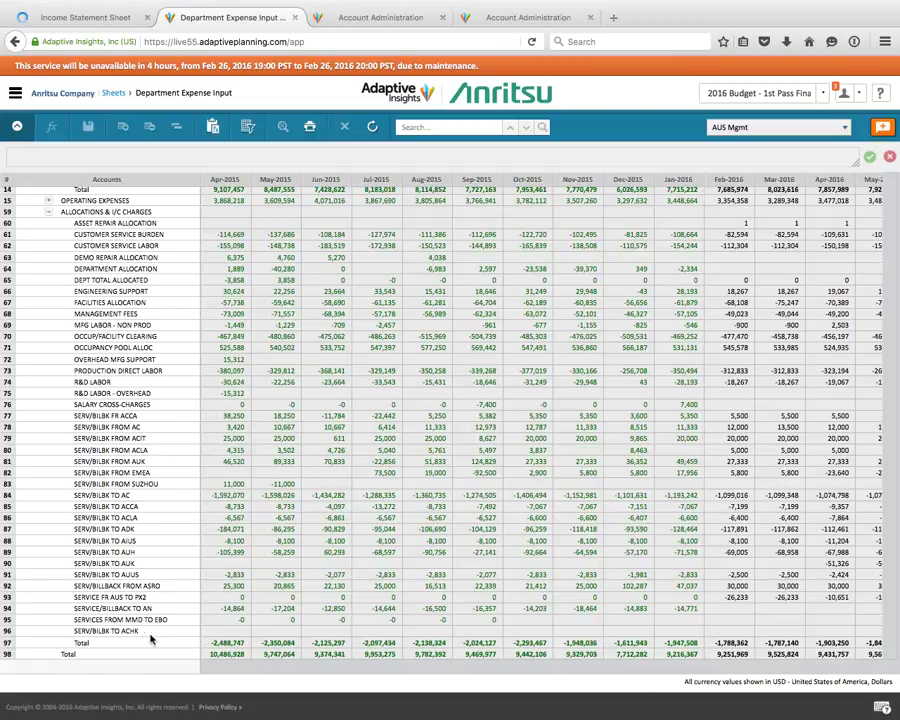
click(107, 632)
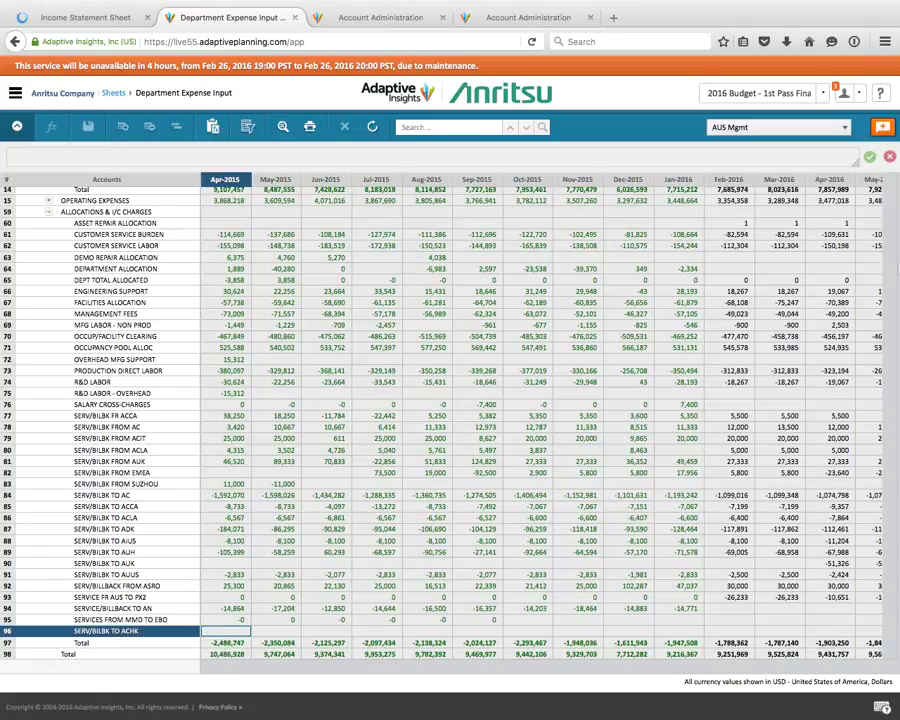
- Change the sheet's level to 14710-Finance under AUS G&A
click(748, 128)
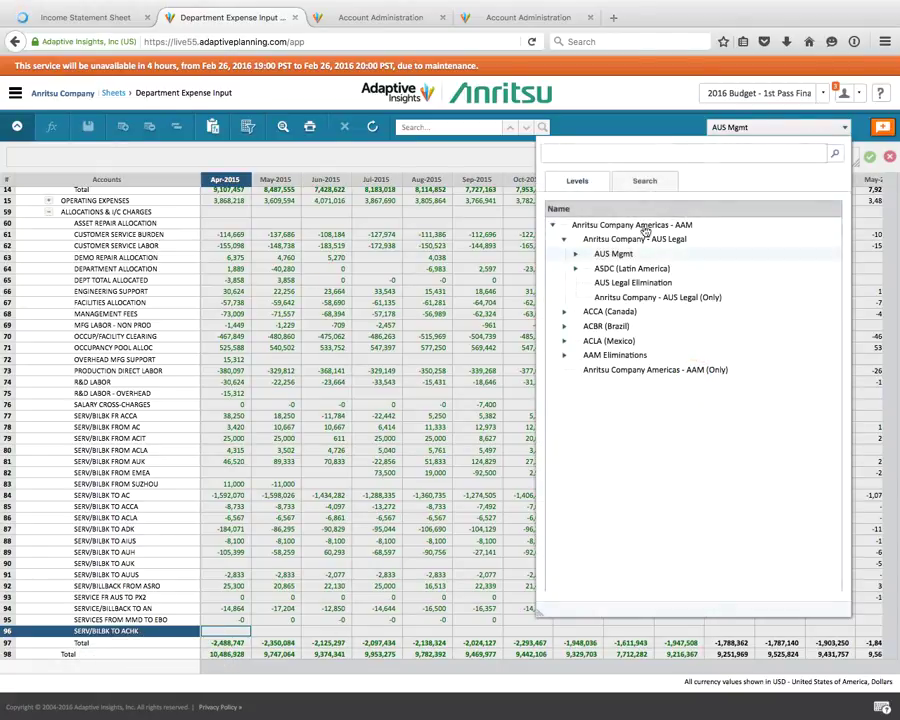
click(576, 254)
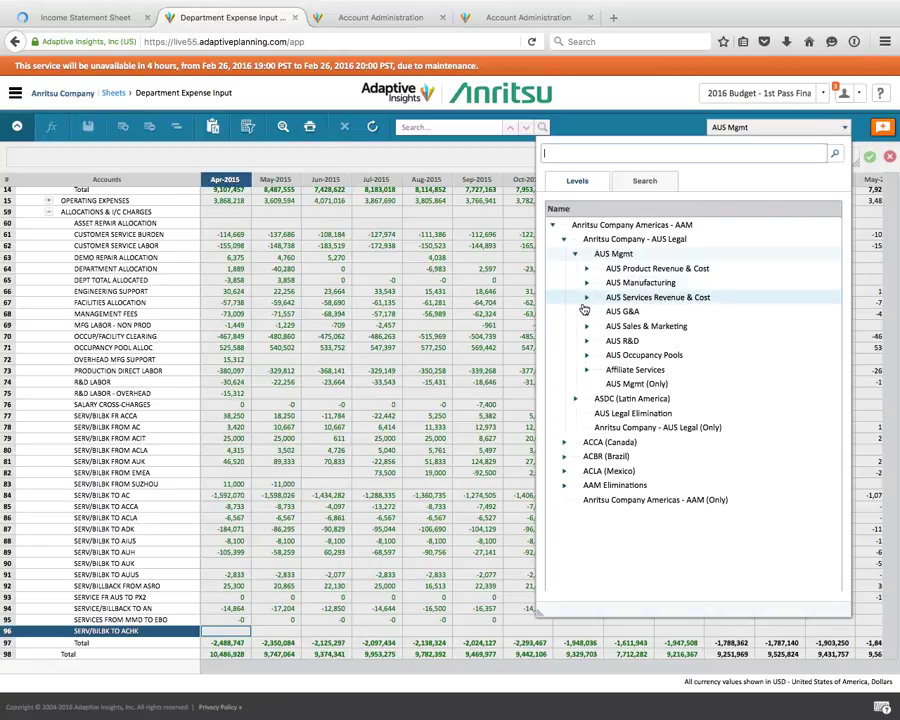
click(587, 313)
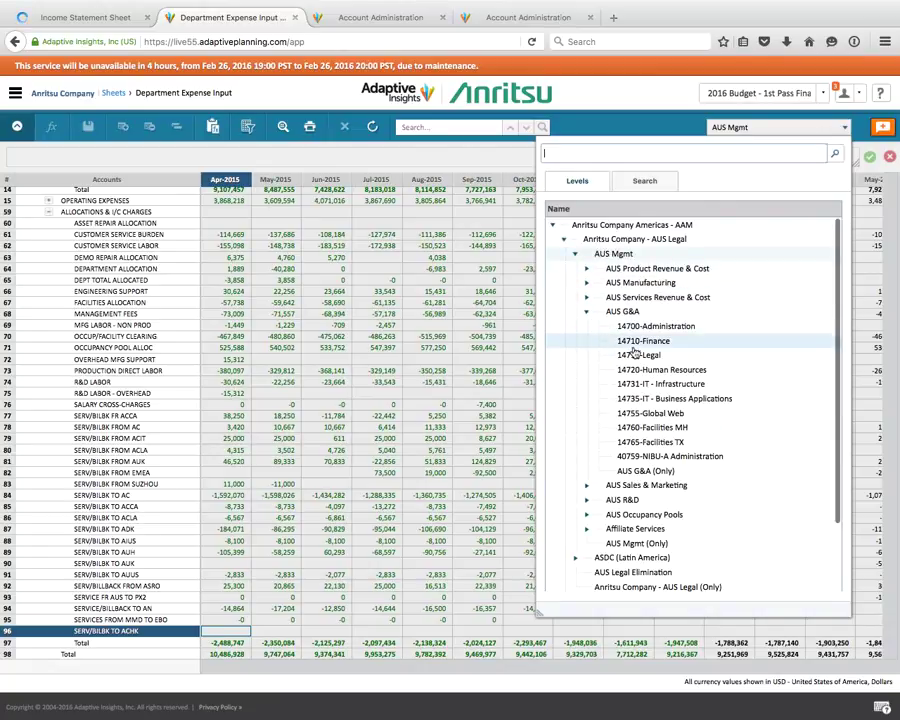
click(645, 342)
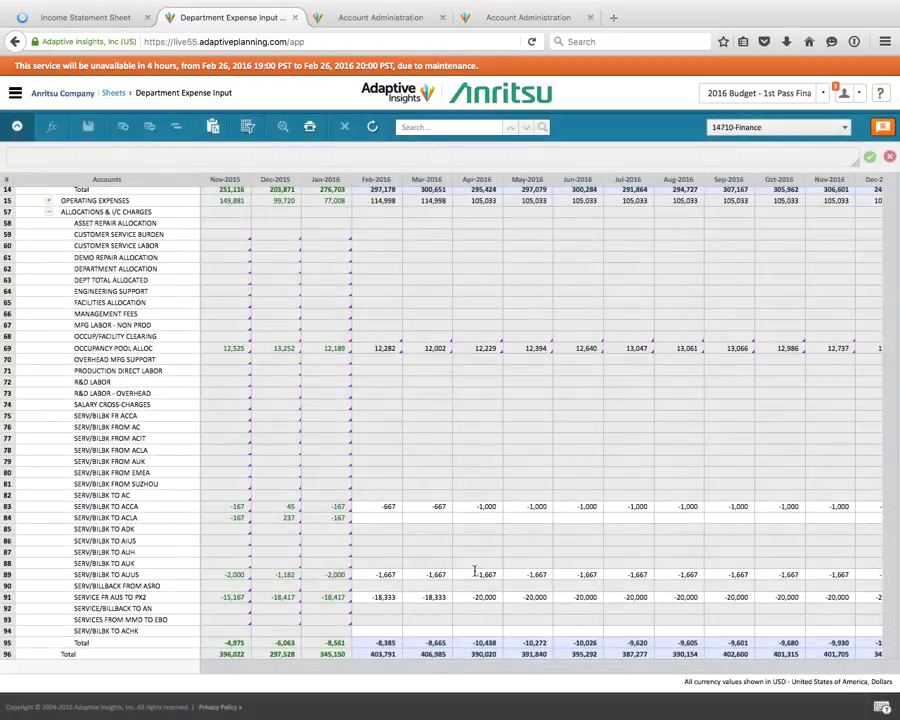
- Enter 50000000 for SERV/BILBK TO ACHK in Apr-2016 and save the sheet
click(478, 631)
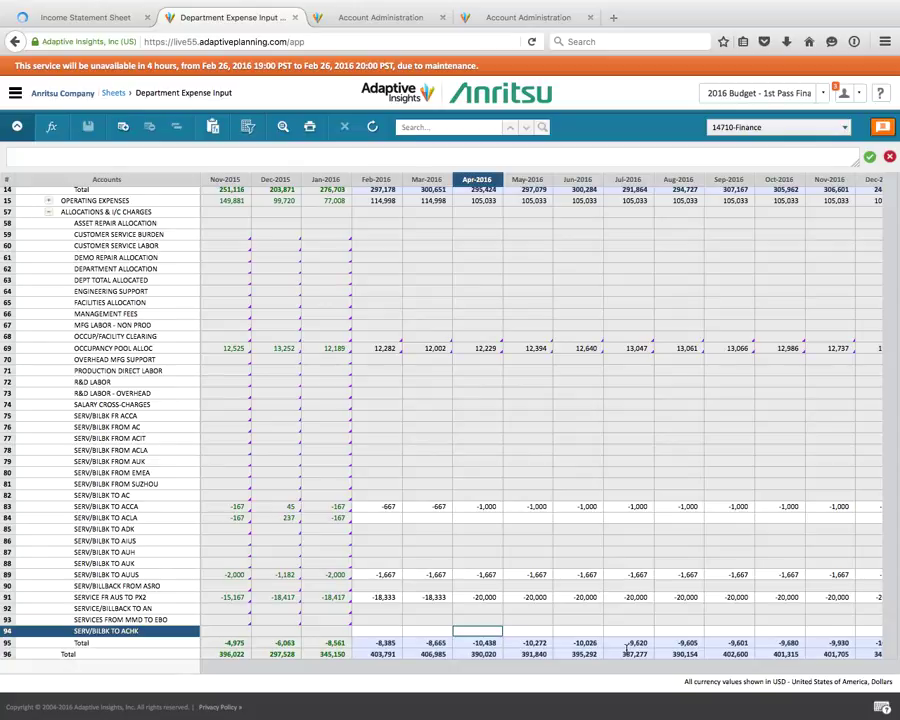
text(50000000)
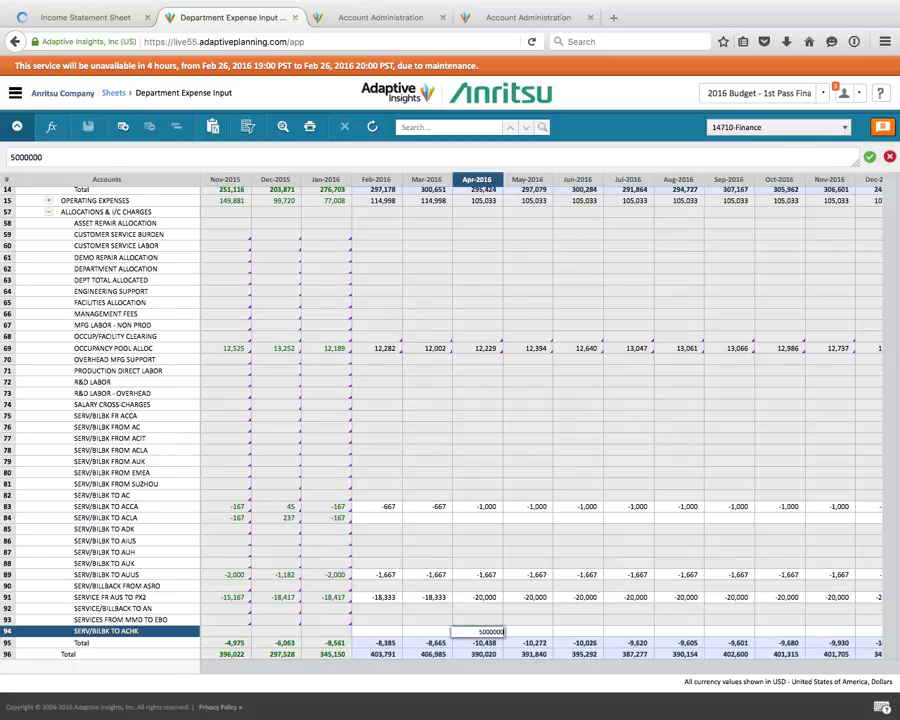
key(Tab)
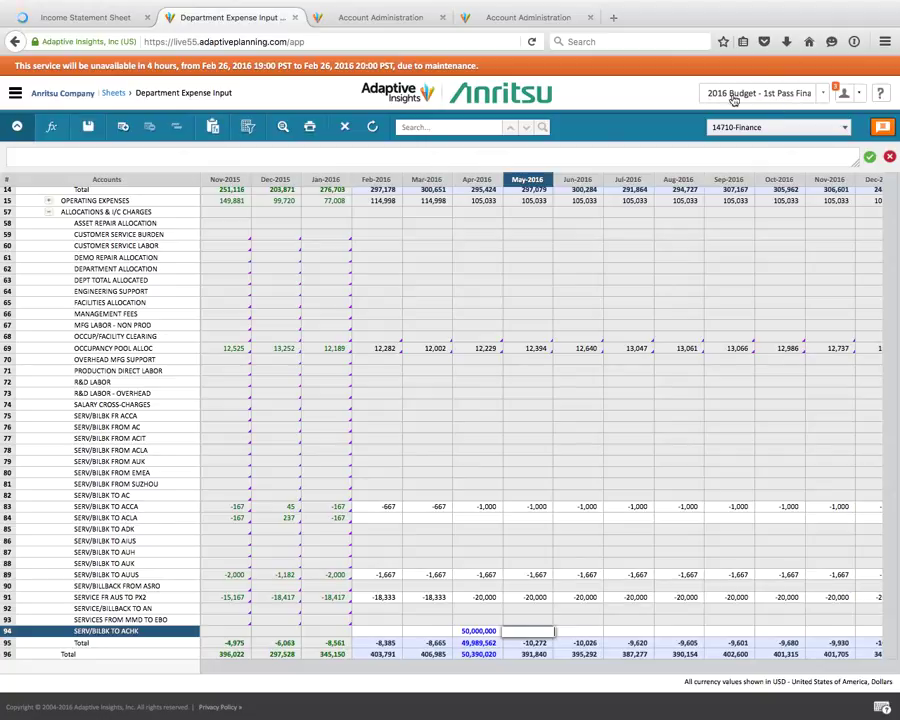
click(88, 126)
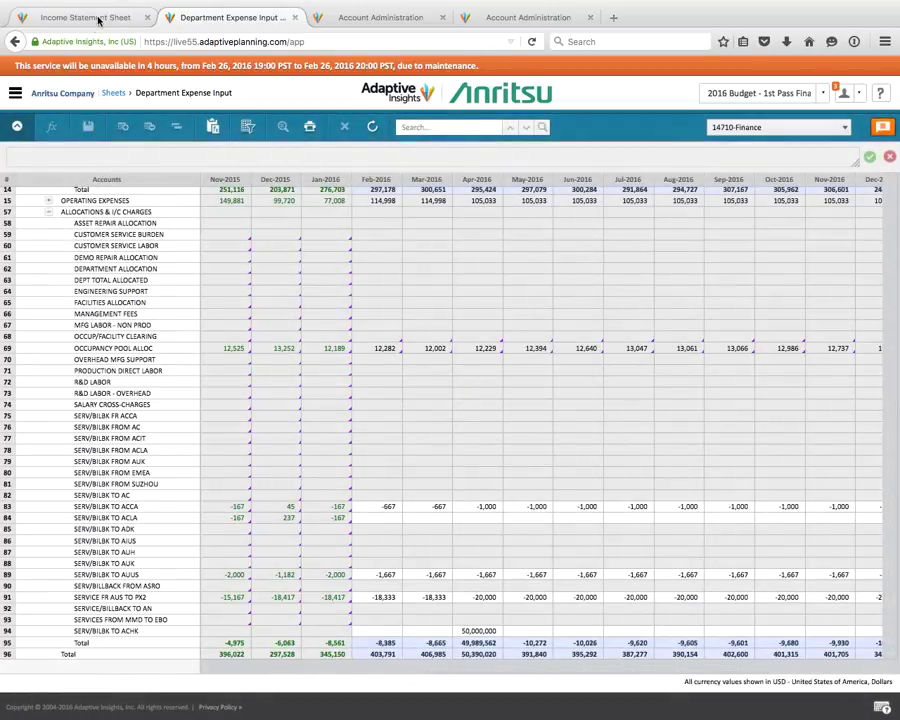
- Refresh the Income Statement sheet and reopen it from the sheets overview
click(98, 20)
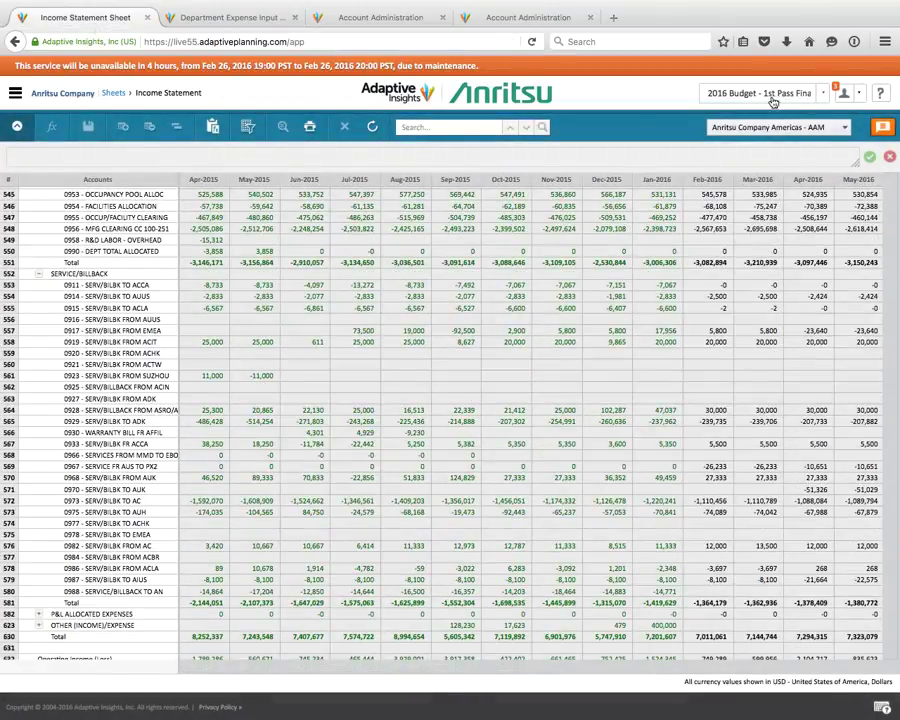
click(374, 127)
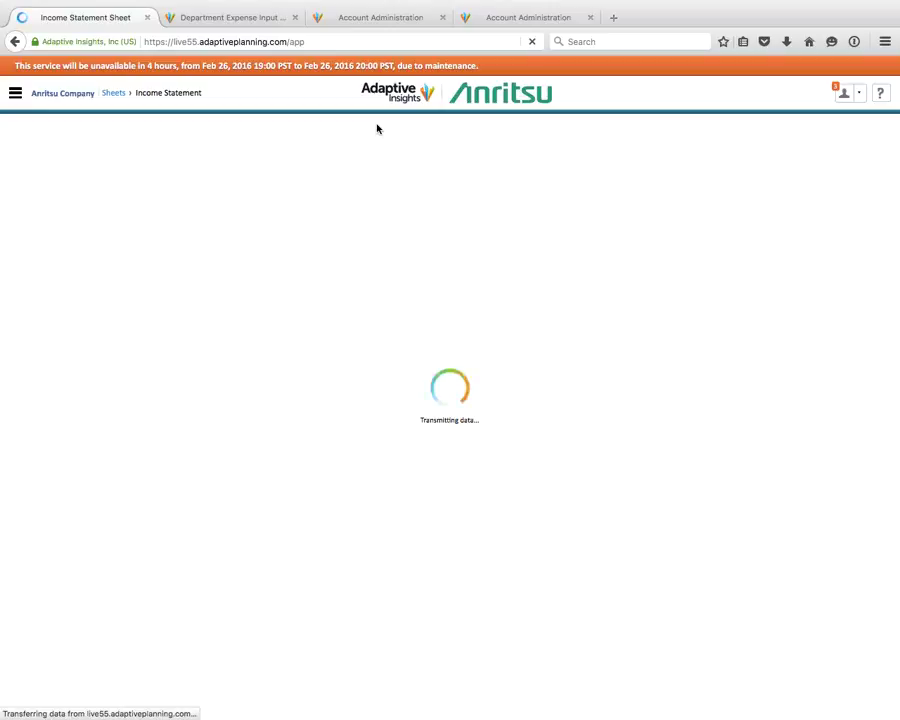
click(113, 96)
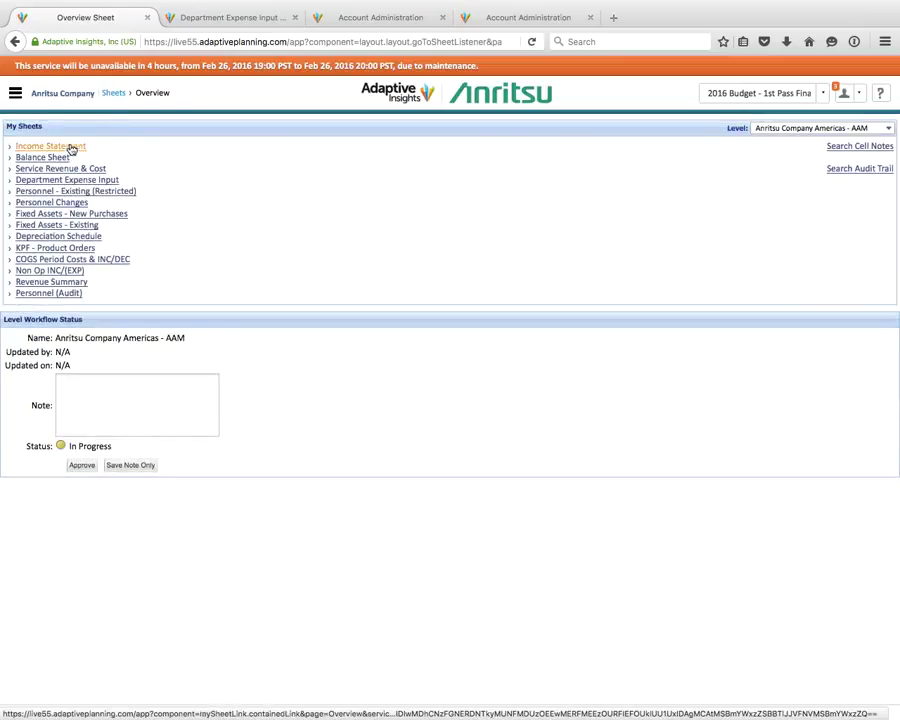
click(70, 148)
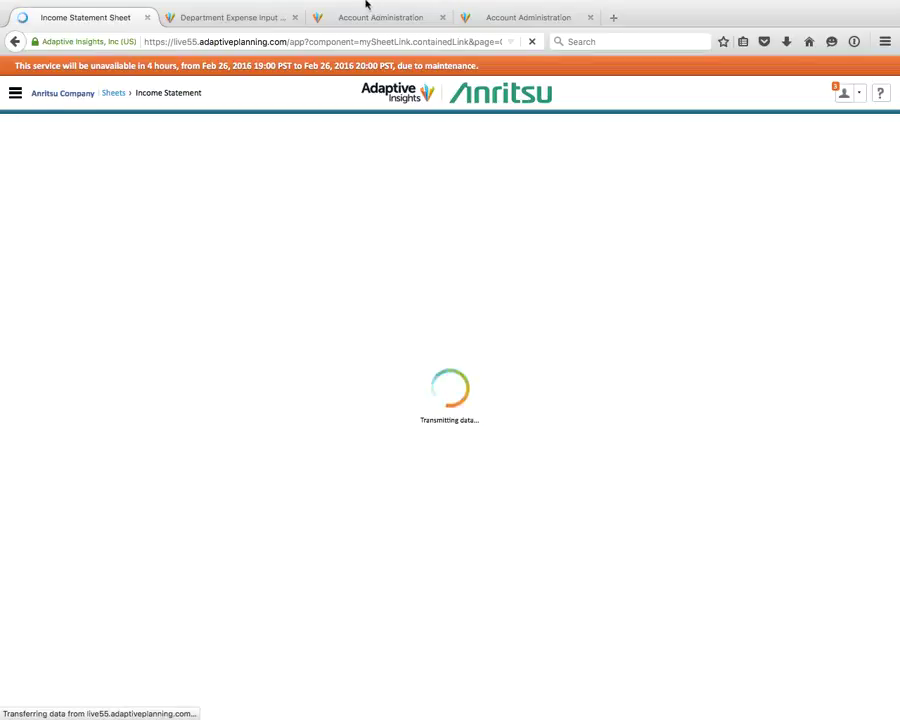
click(215, 20)
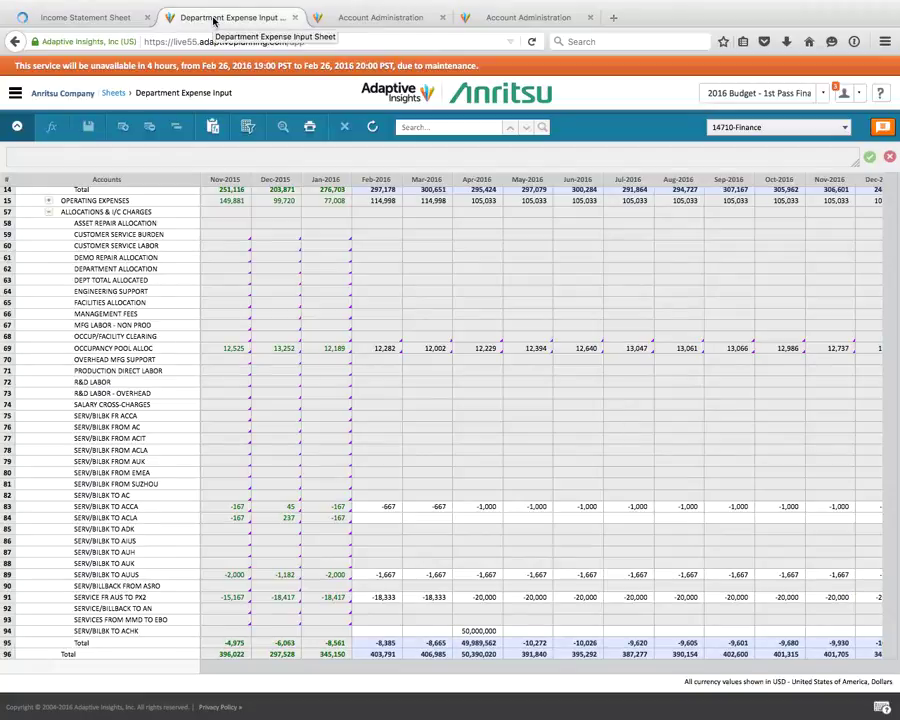
click(105, 18)
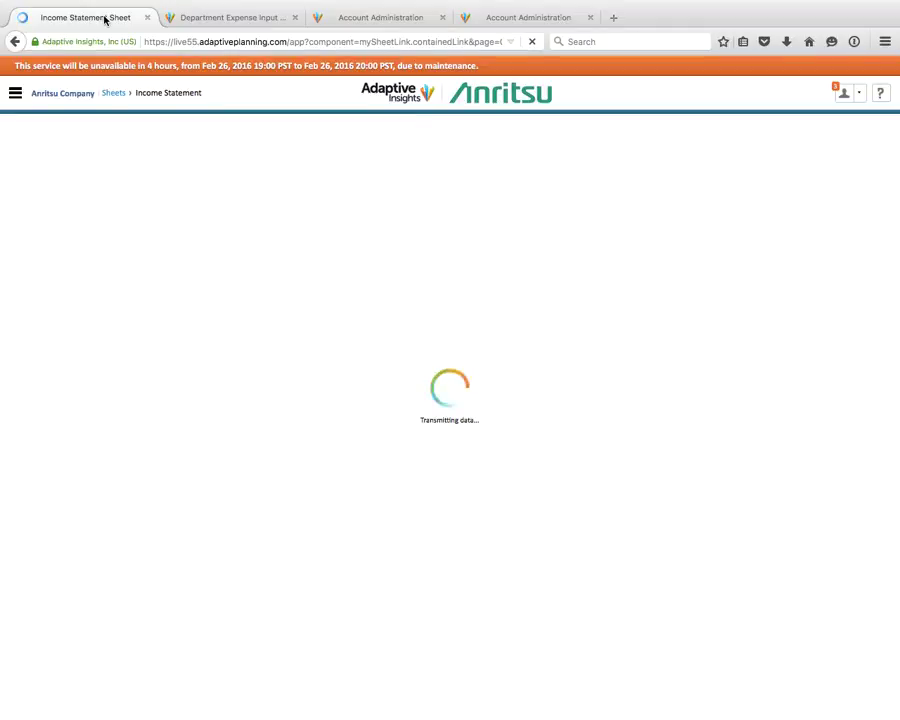
- Open a second copy of the Income Statement sheet in a separate browser tab
right_click(115, 93)
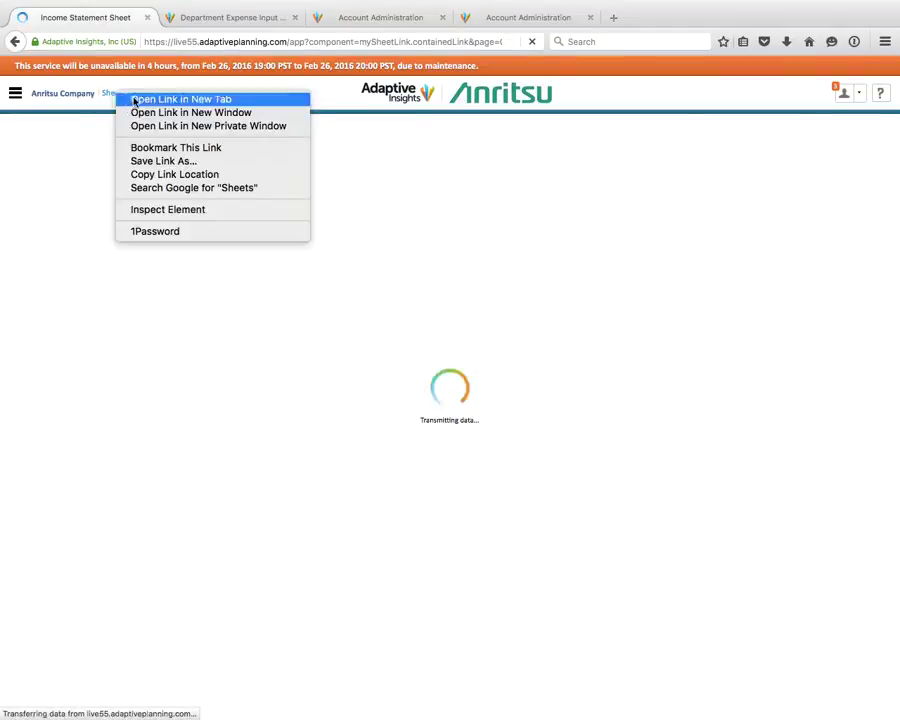
click(133, 100)
click(217, 19)
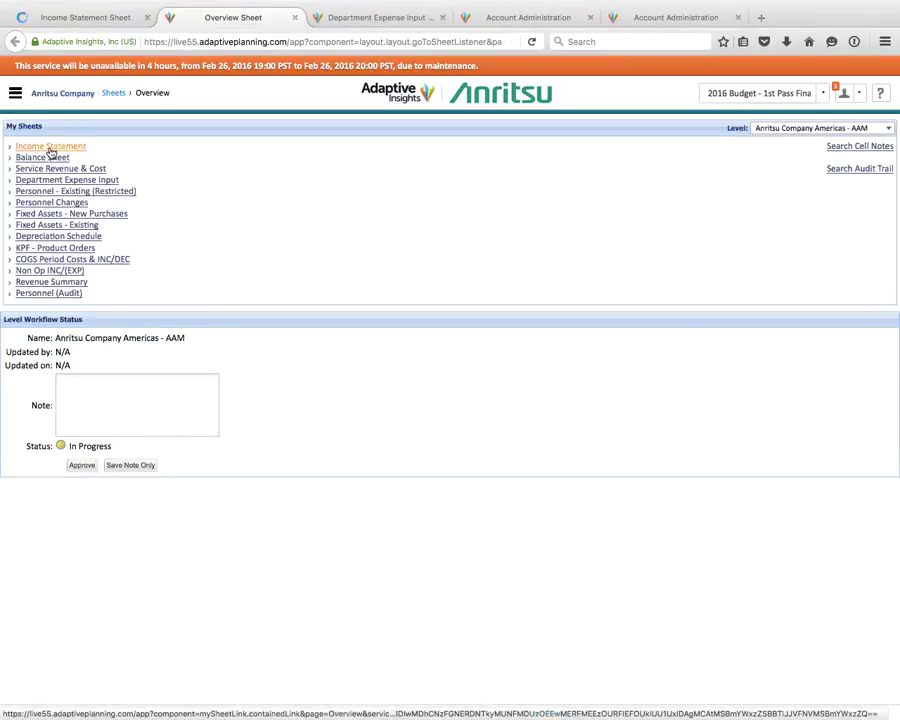
click(50, 150)
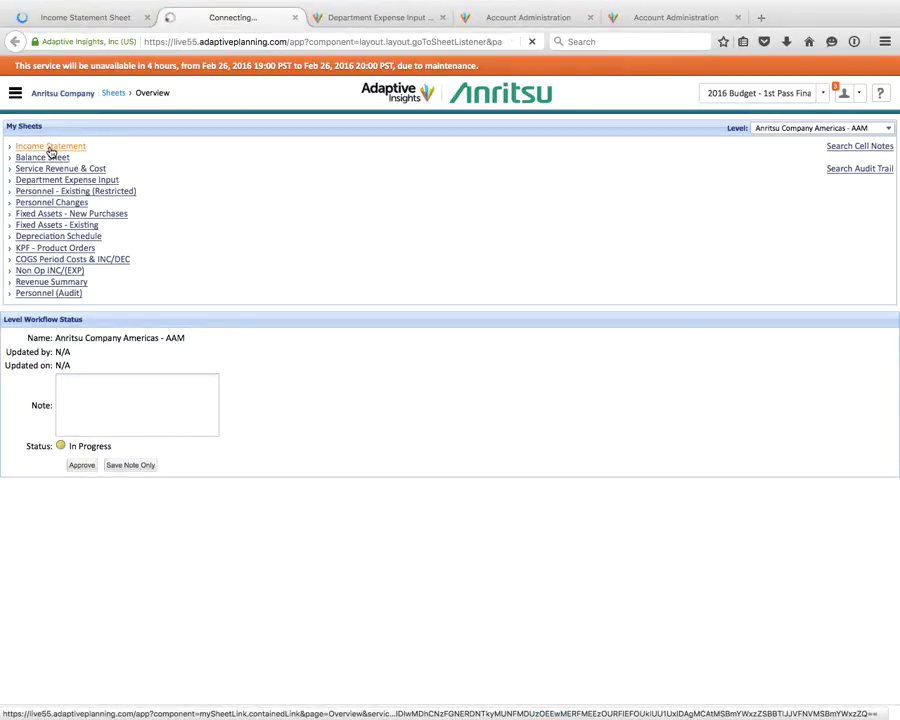
click(74, 17)
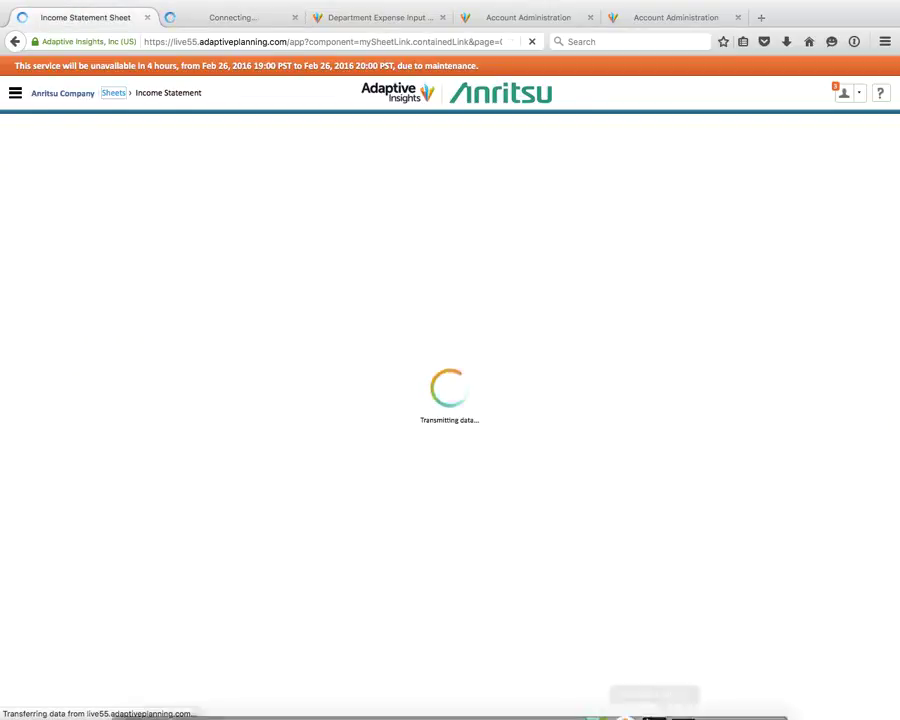
right_click(703, 688)
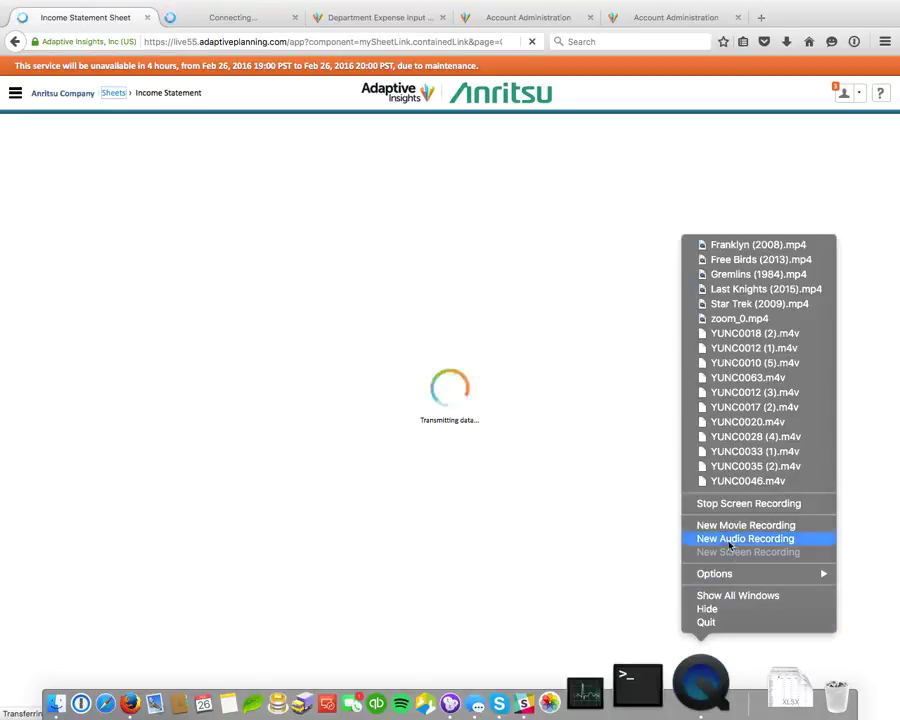
click(510, 284)
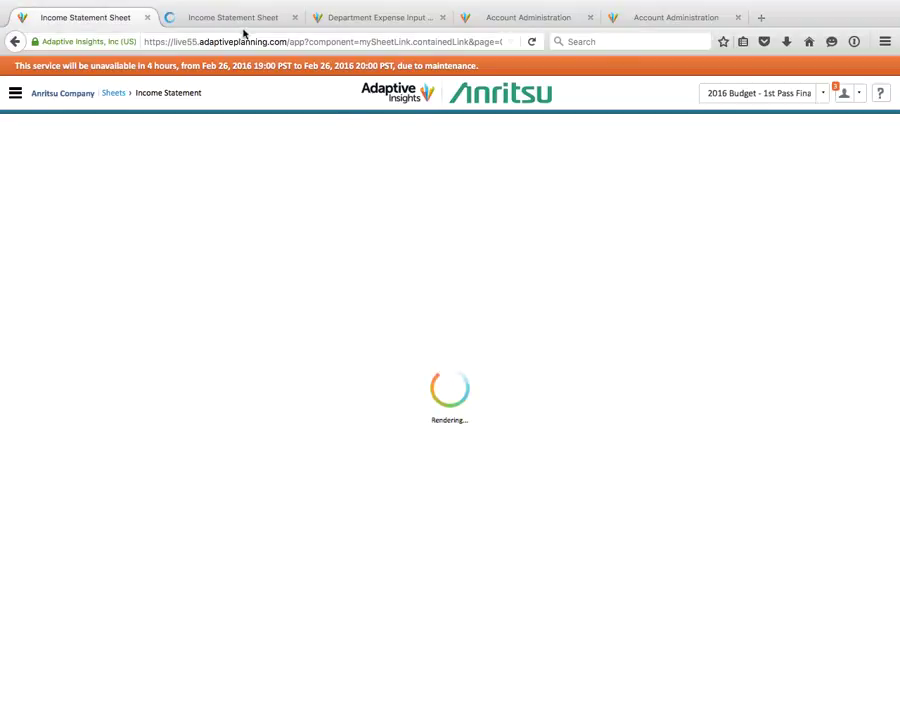
- Expand OPERATING EXPENSE and SERVICE/BILLBACK in the Income Statement and check the Apr-2016 amount of 0977 - SERV/BILBK TO ACHK
scroll(376, 517, down, 15)
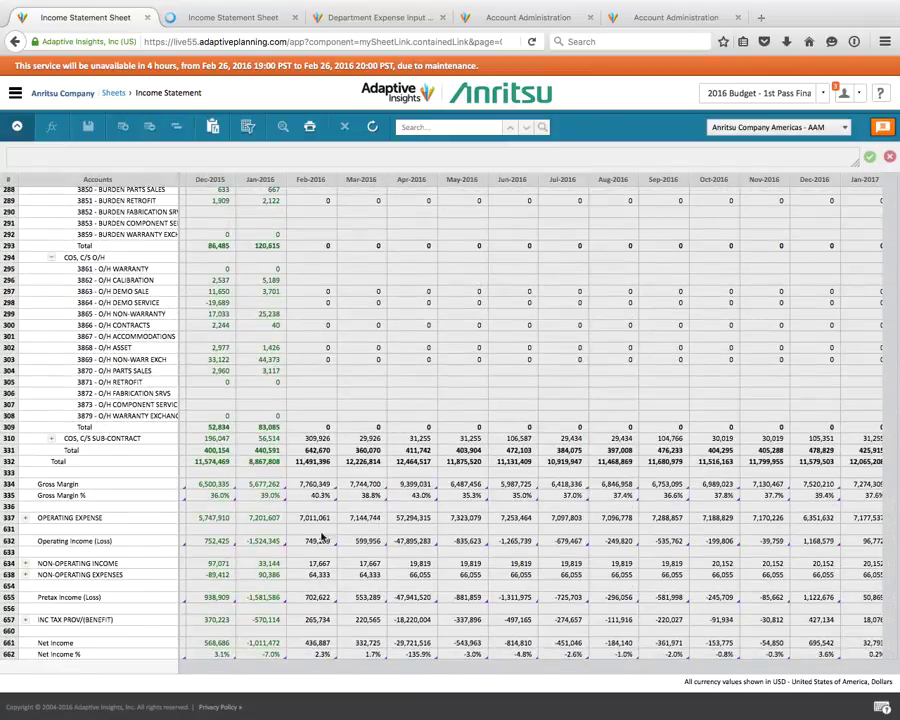
click(25, 518)
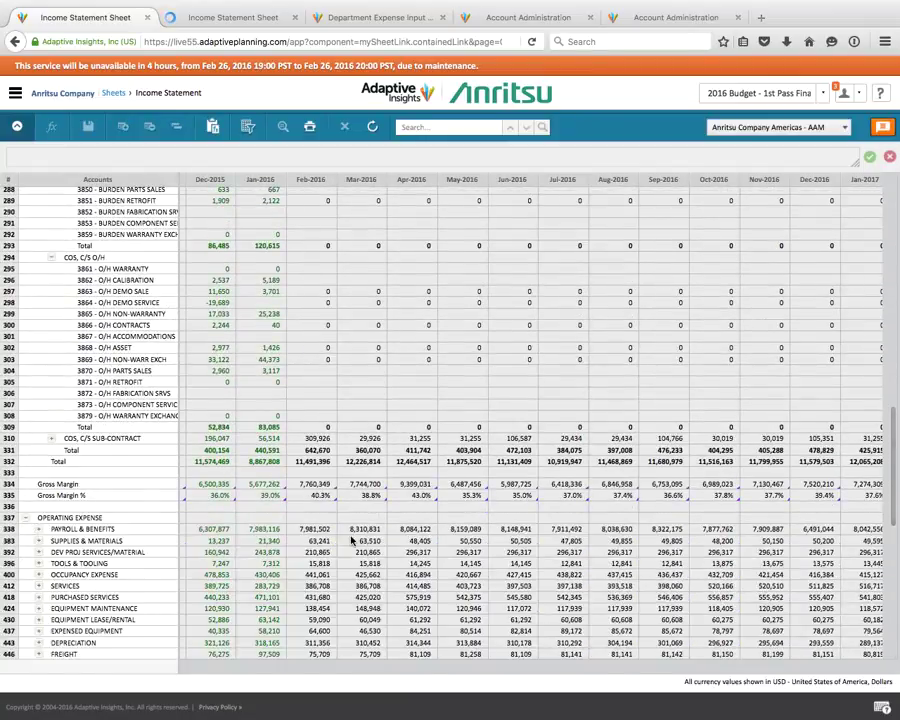
scroll(353, 537, down, 5)
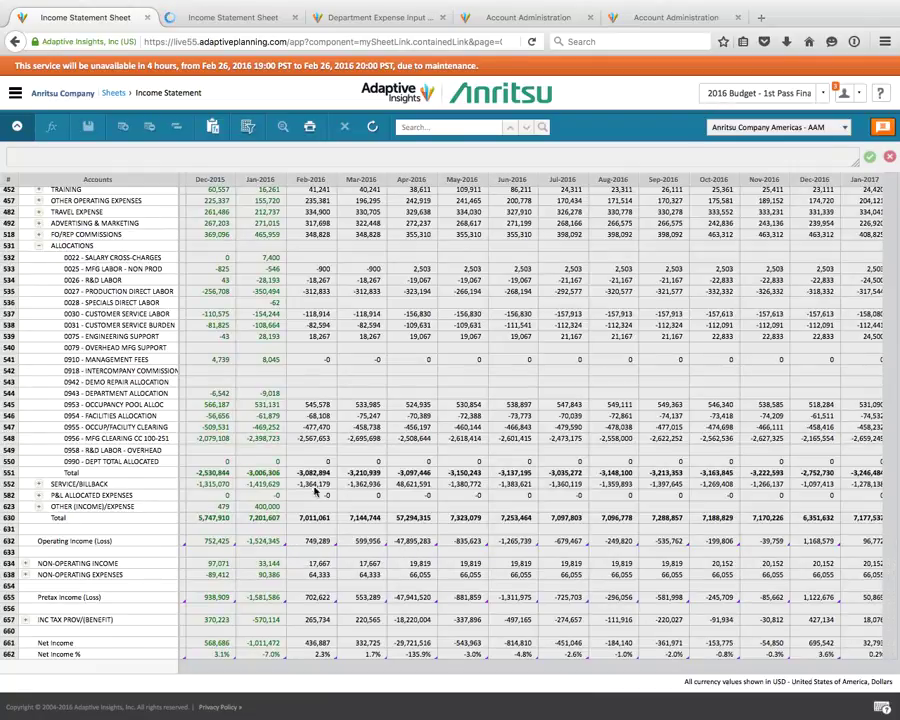
click(414, 483)
click(38, 484)
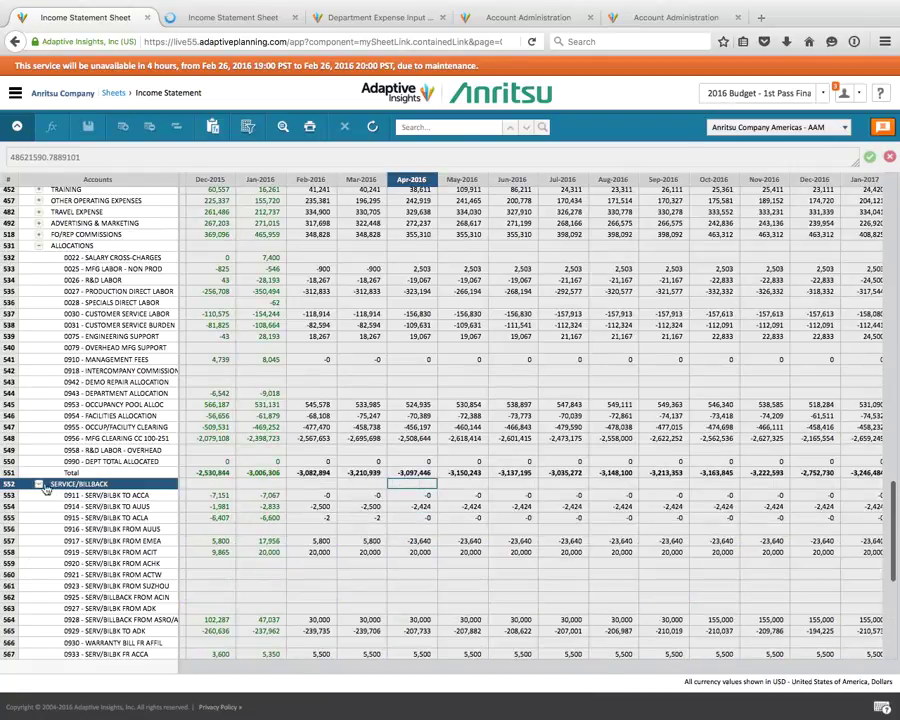
scroll(357, 530, down, 3)
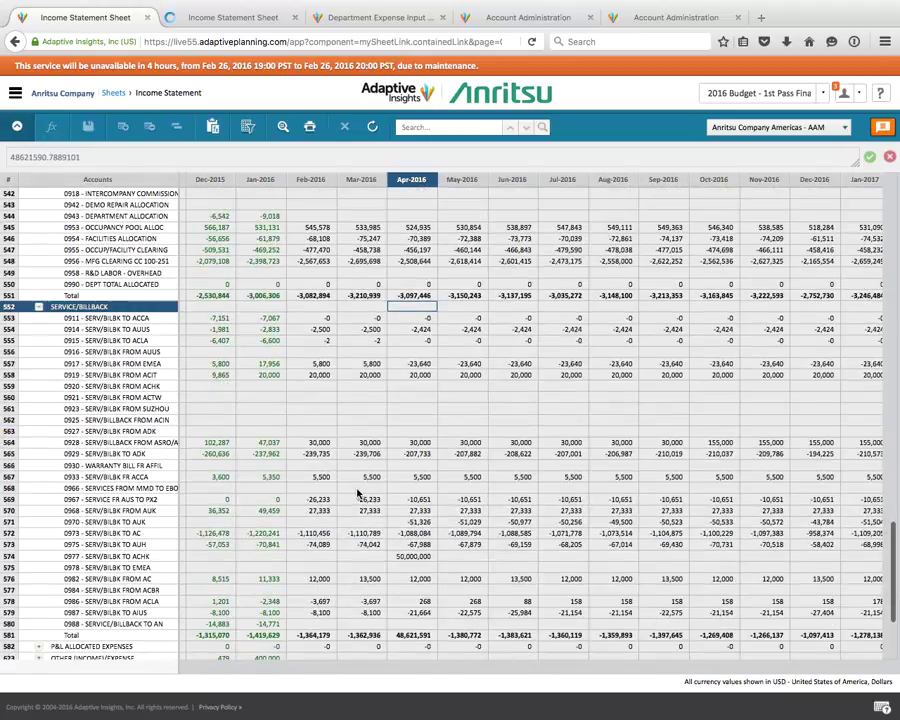
click(418, 557)
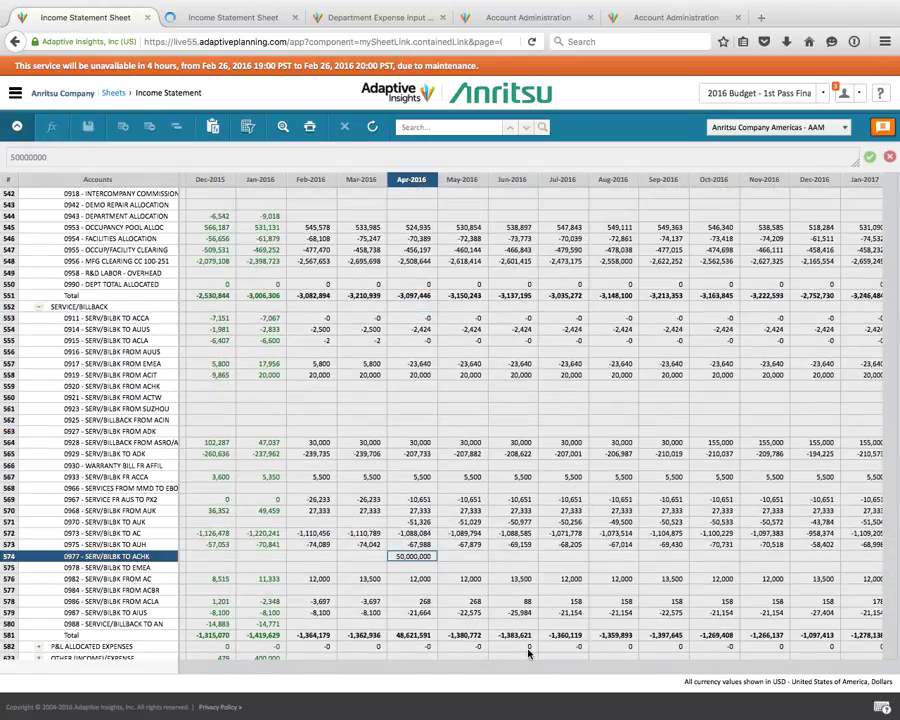
- Clear the Apr-2016 test amount for SERV/BILBK TO ACHK in the Department Expense Input sheet and save the sheet
click(328, 17)
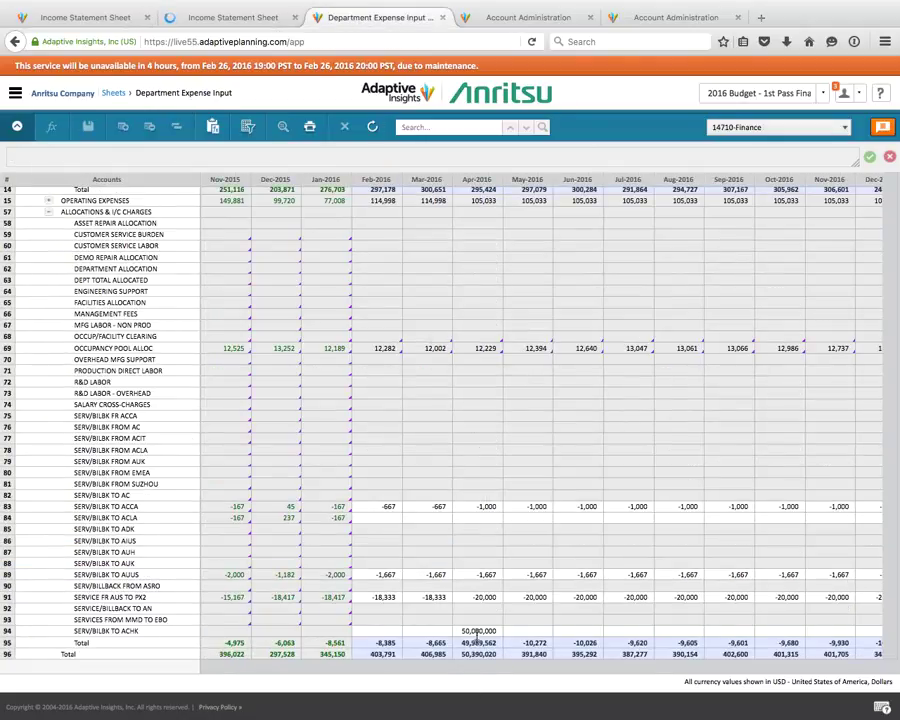
click(477, 631)
key(Delete)
key(Return)
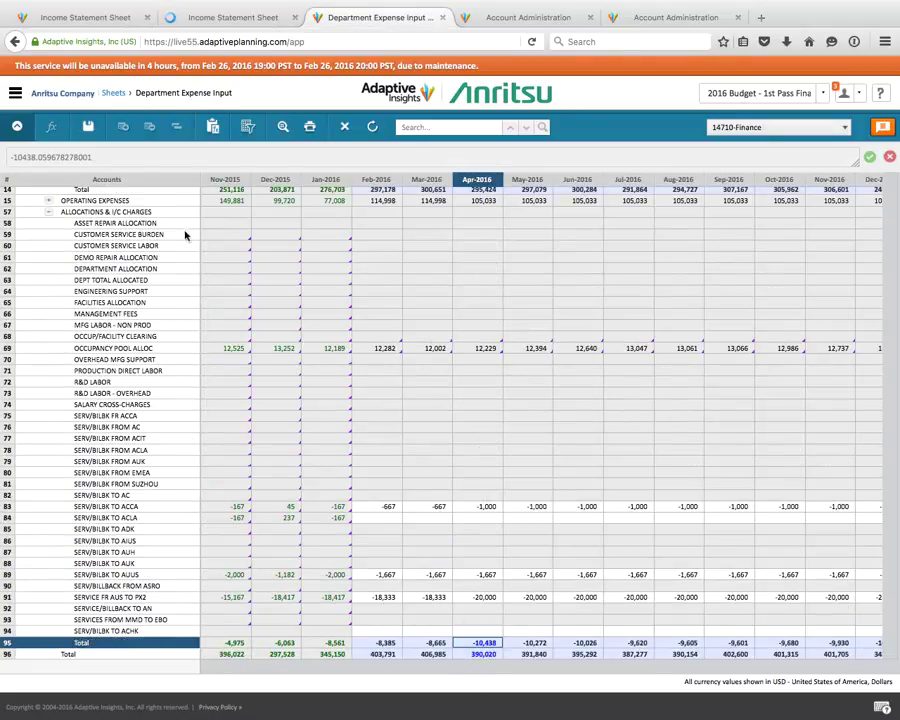
click(85, 127)
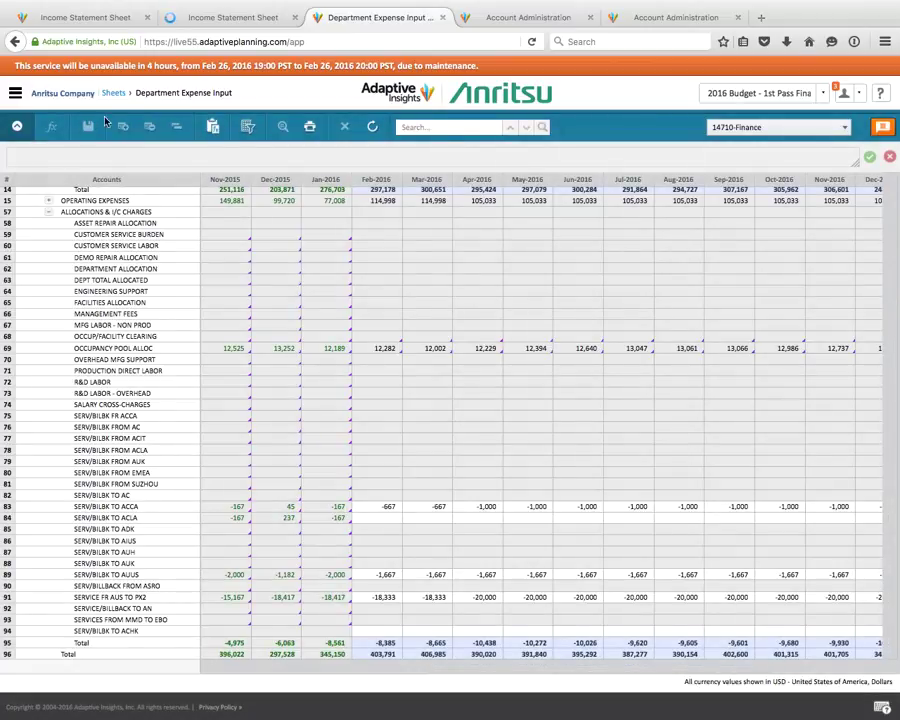
- Close the duplicate Income Statement page and the Custom Accounts administration page
click(294, 17)
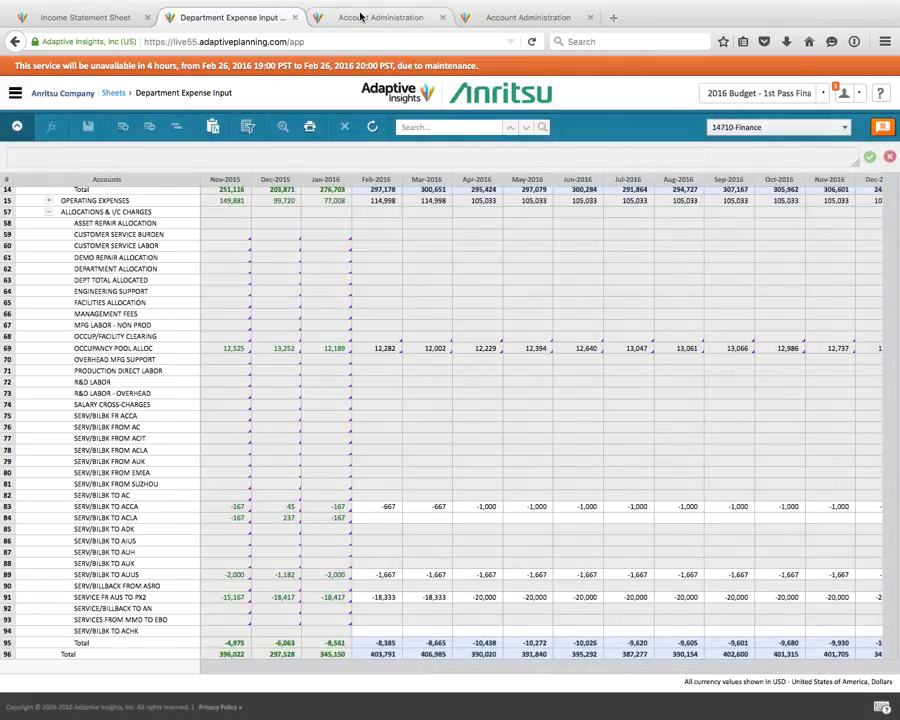
click(414, 18)
click(496, 18)
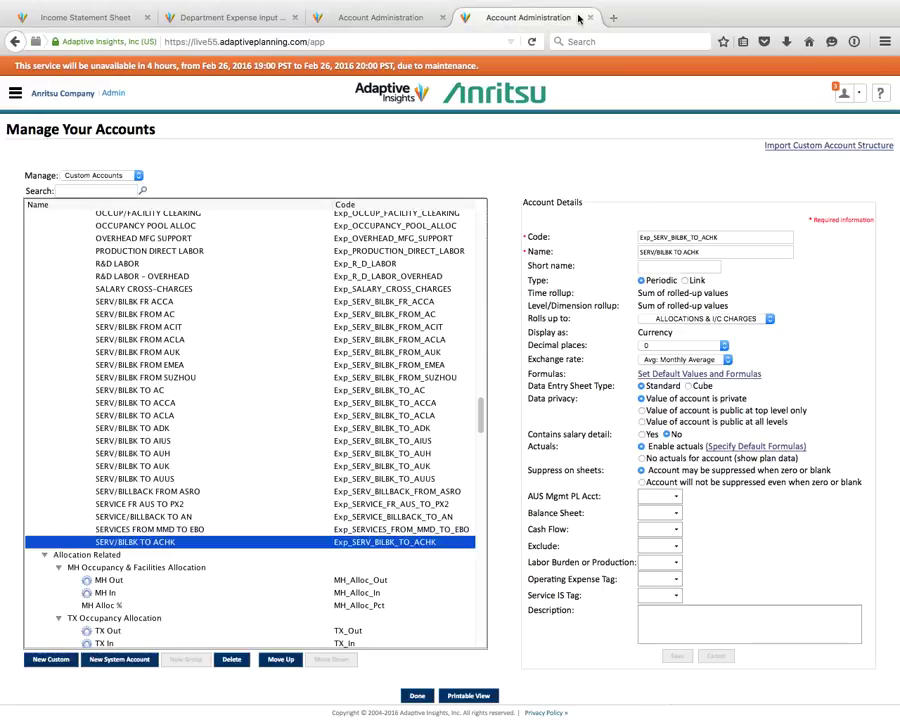
click(594, 17)
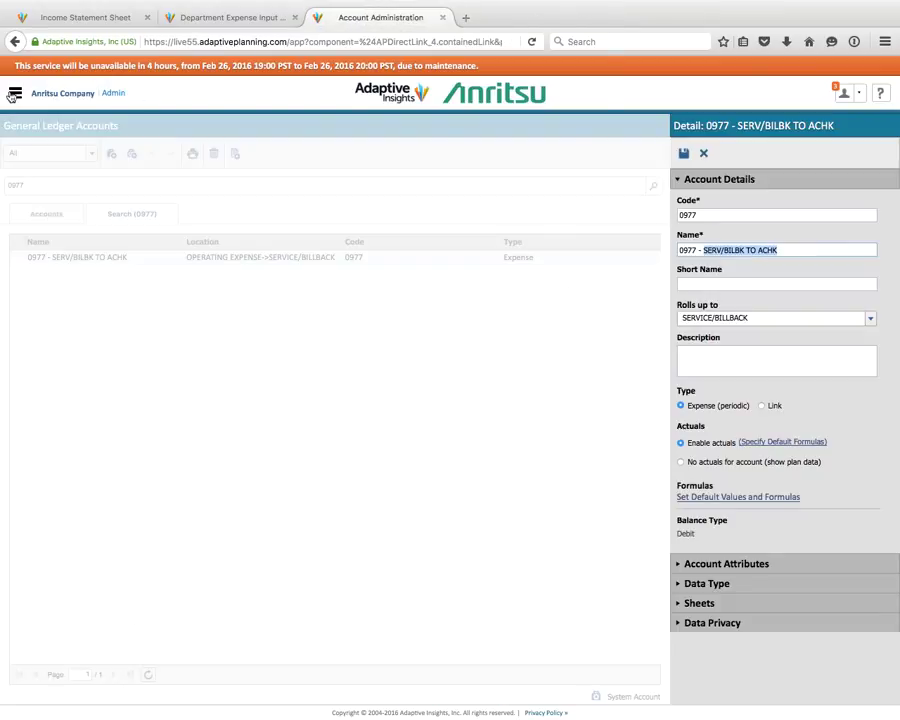
- Select the code of general ledger account 0977, then leave its details without saving and open Import Account Mappings
click(13, 93)
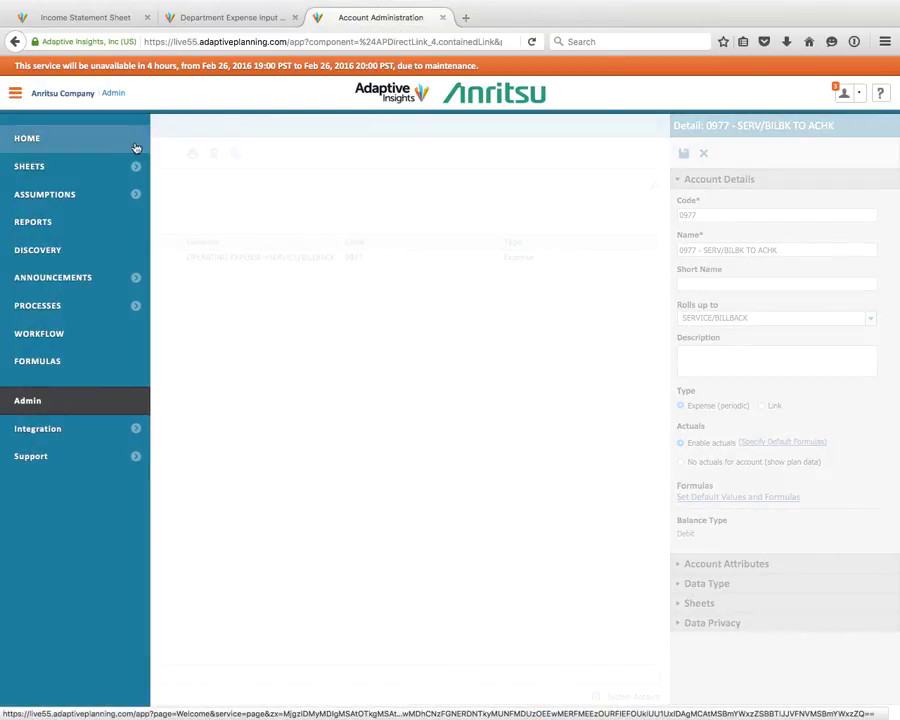
click(171, 188)
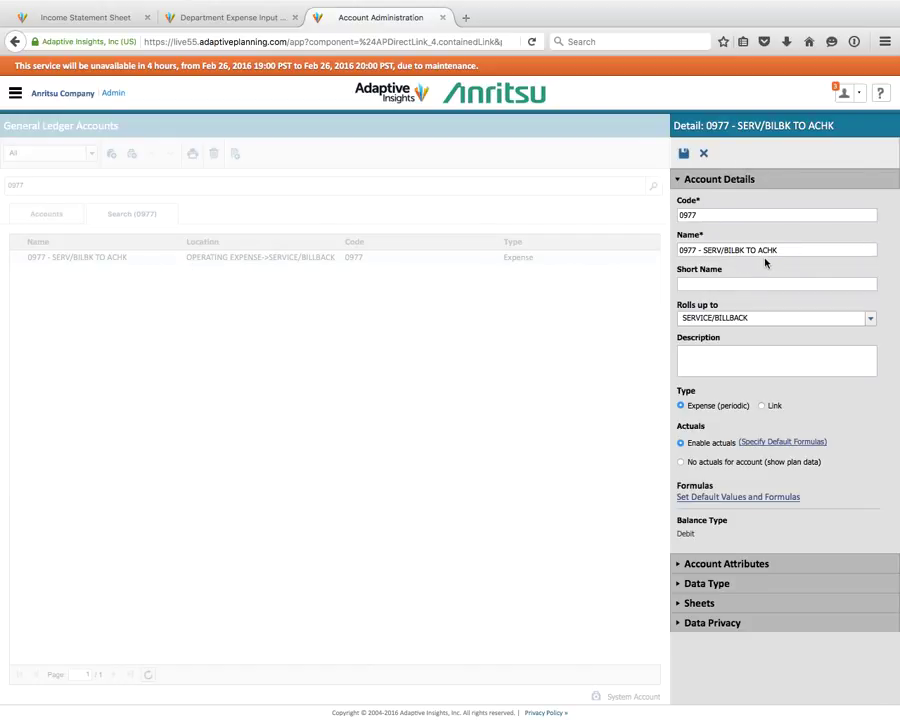
drag(718, 212, 622, 211)
click(15, 93)
click(135, 428)
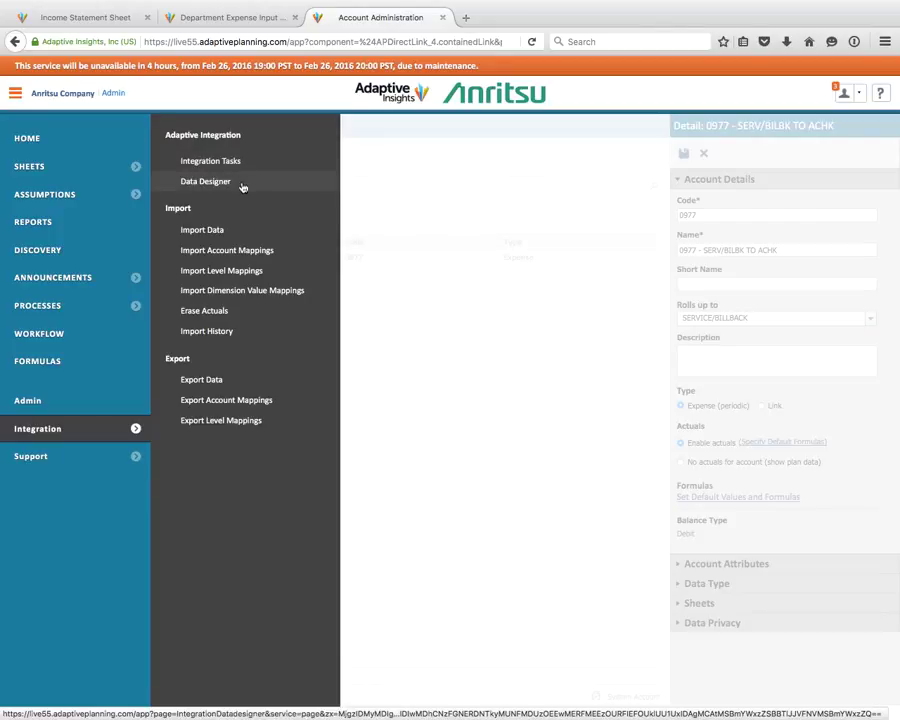
click(238, 254)
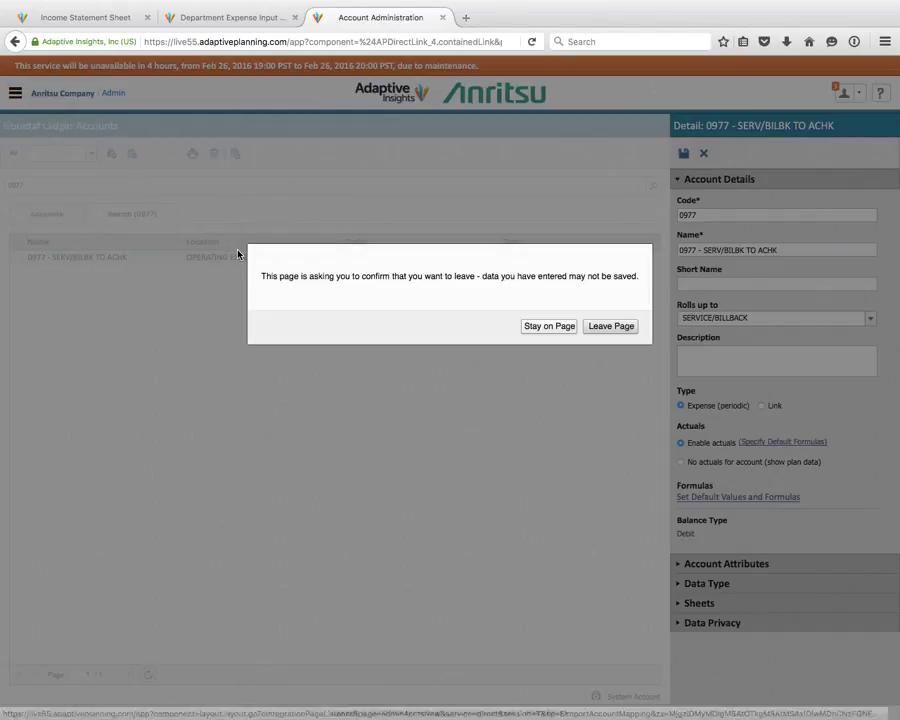
click(614, 331)
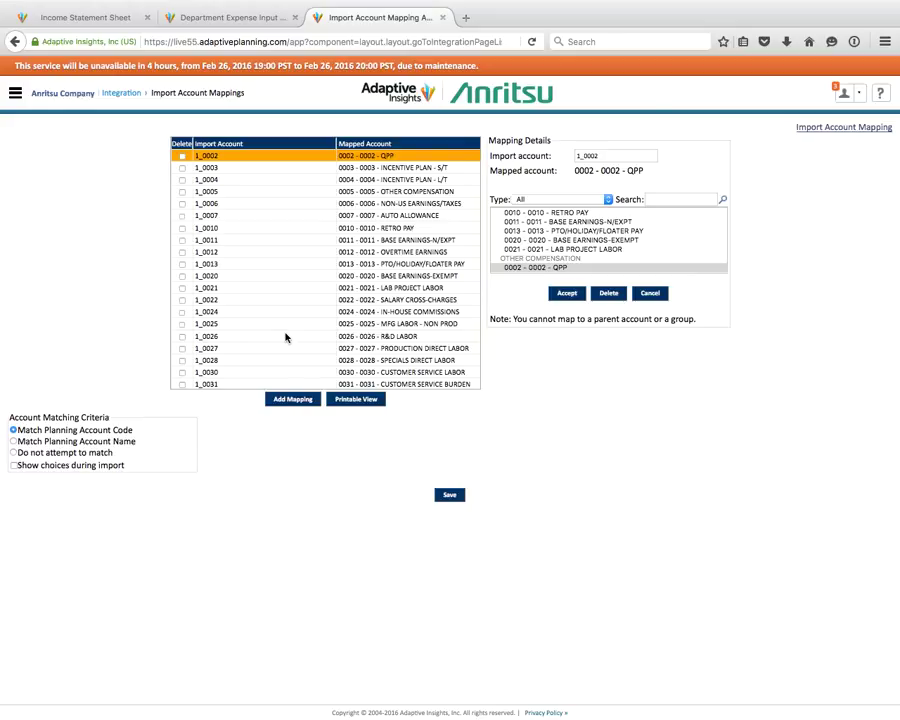
- Review the existing list of import accounts and their mapped accounts from beginning to end
scroll(287, 315, down, 5)
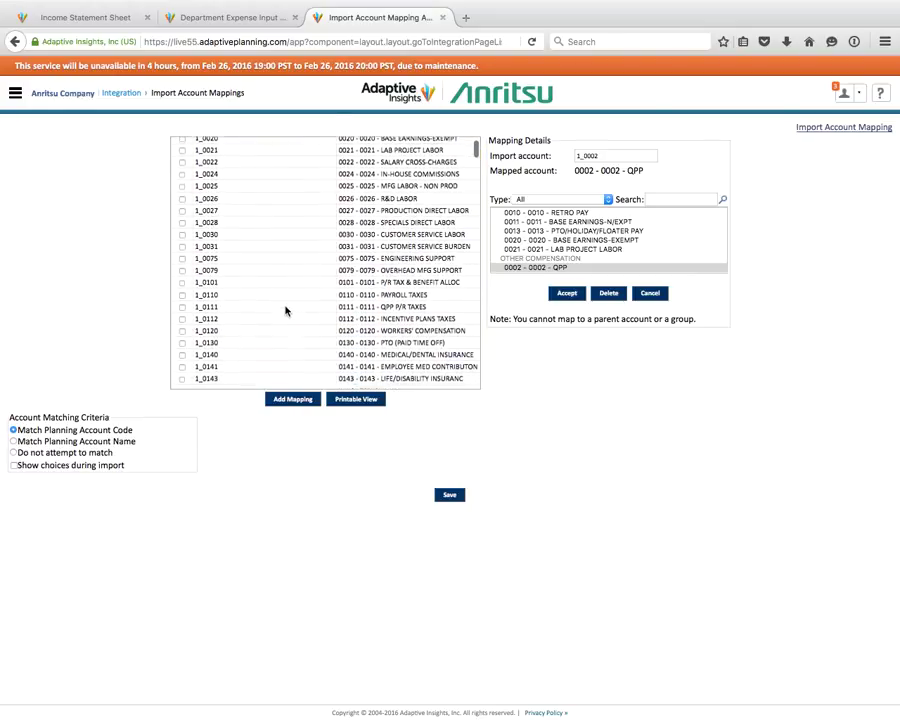
scroll(206, 292, down, 20)
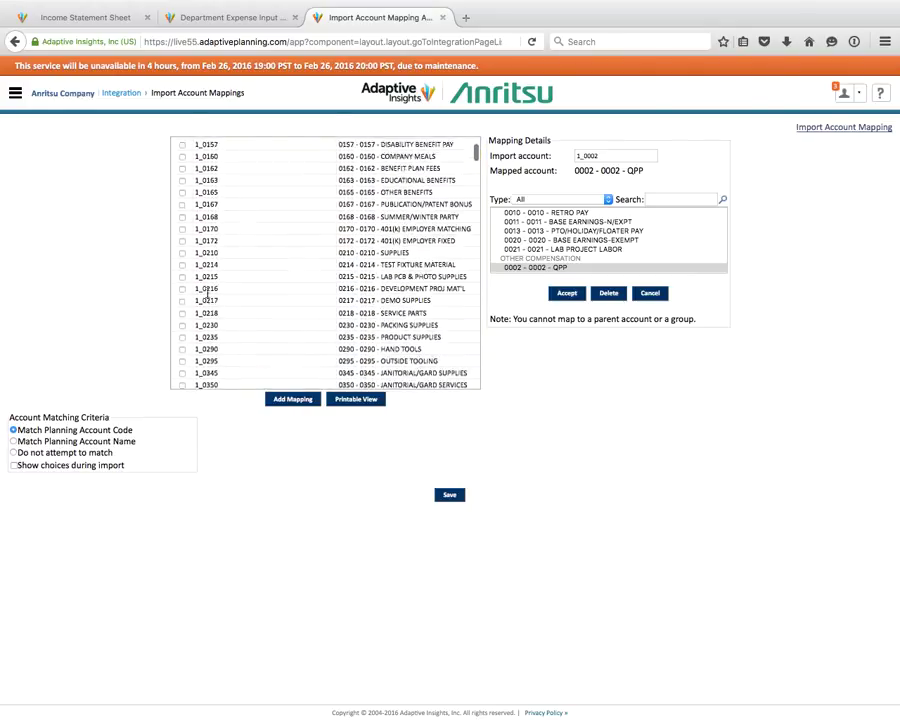
scroll(206, 292, down, 20)
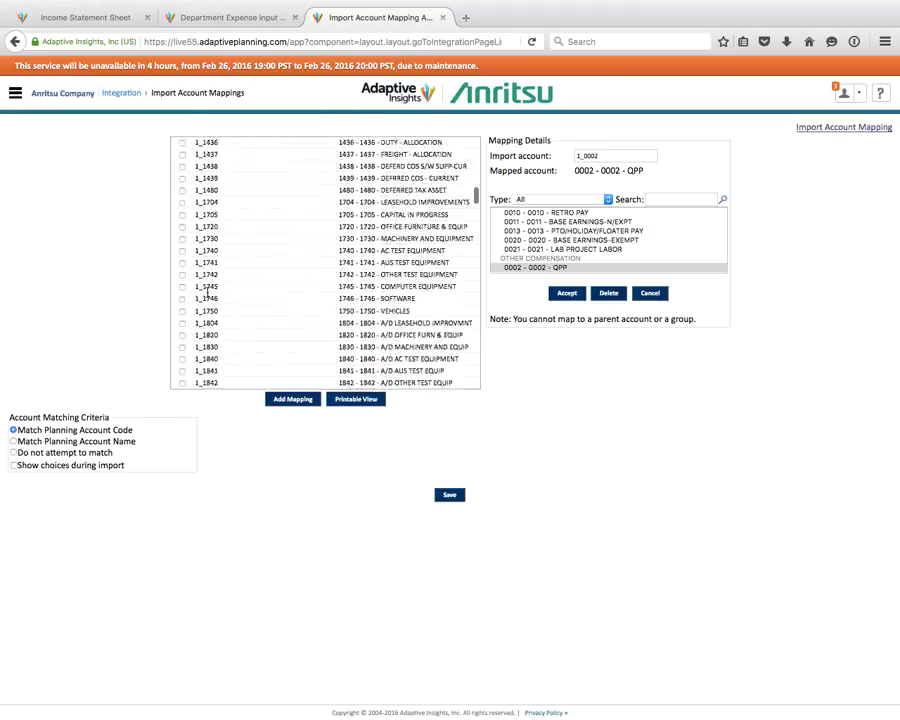
scroll(206, 292, down, 20)
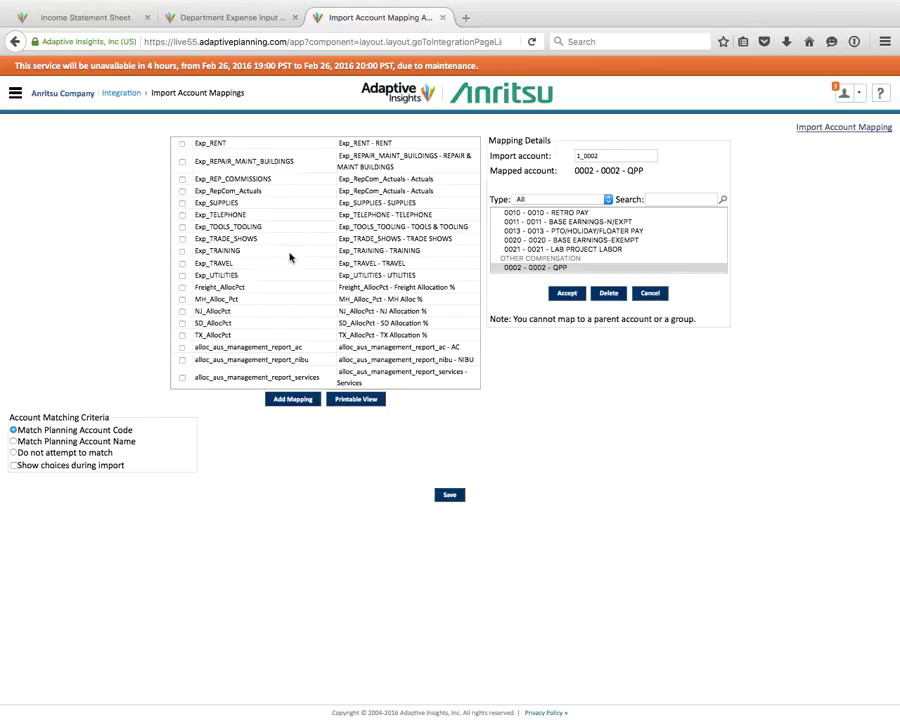
scroll(288, 260, up, 20)
scroll(290, 262, up, 20)
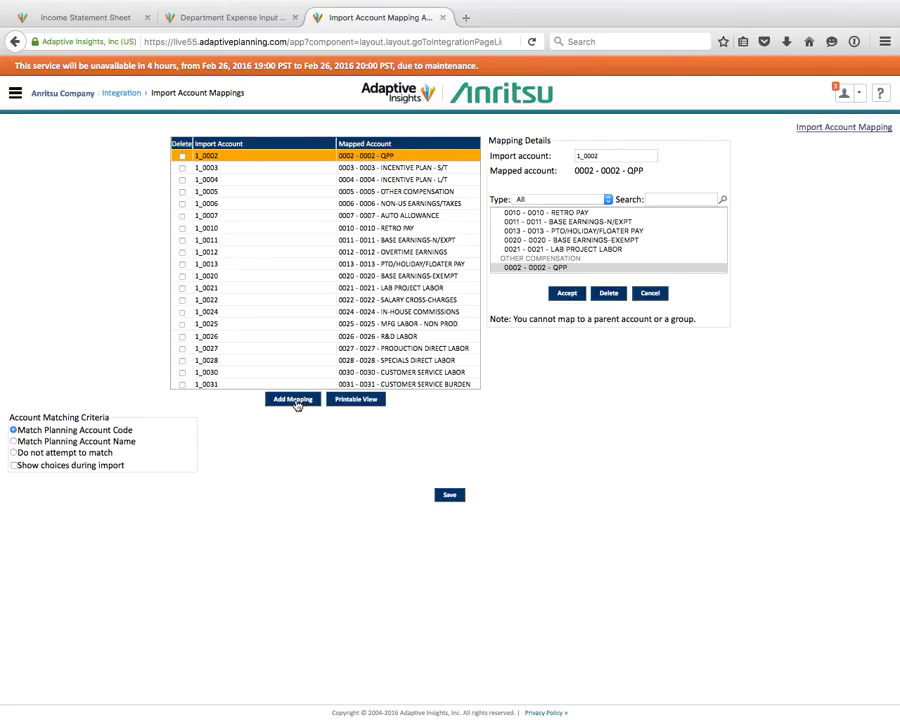
- Try to add a mapping from import account 1_0977 to 0977 - SERV/BILBK TO ACHK, searching for the account by 0977
click(290, 401)
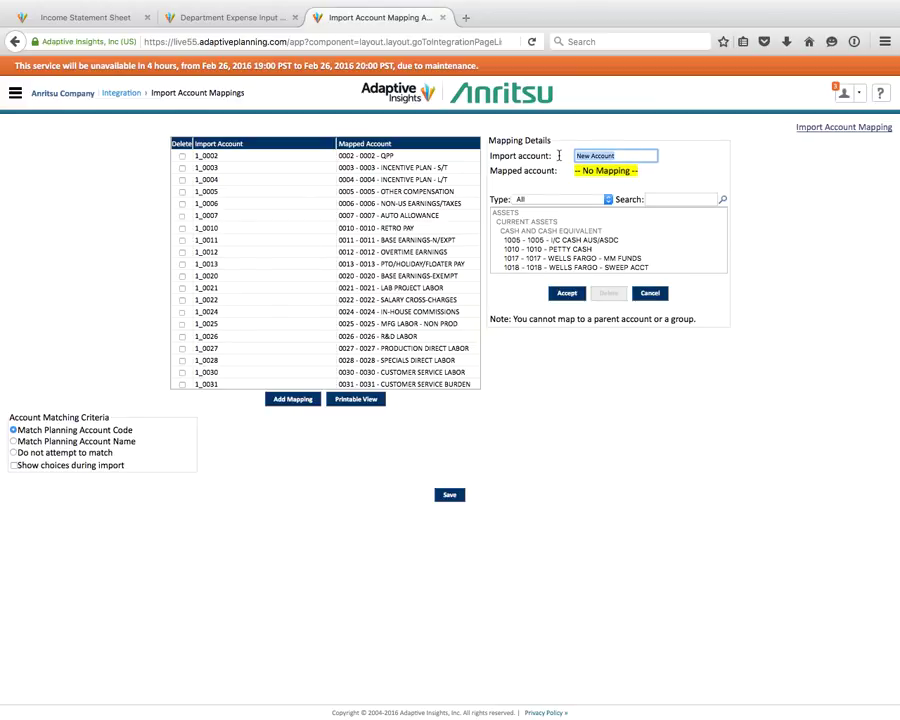
key(BackSpace)
text(1_0977)
click(668, 200)
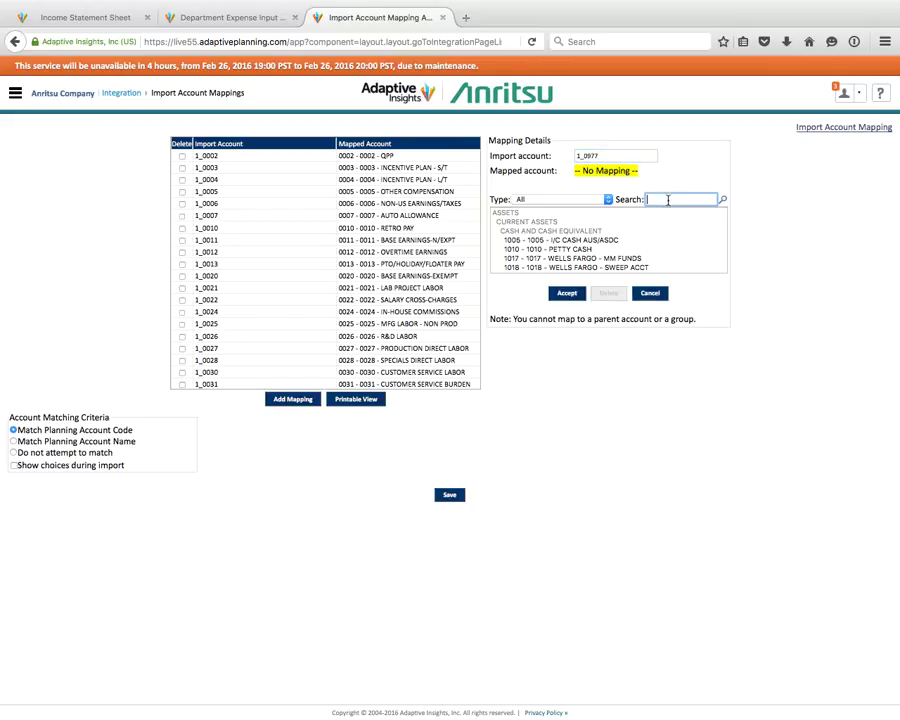
text(0977)
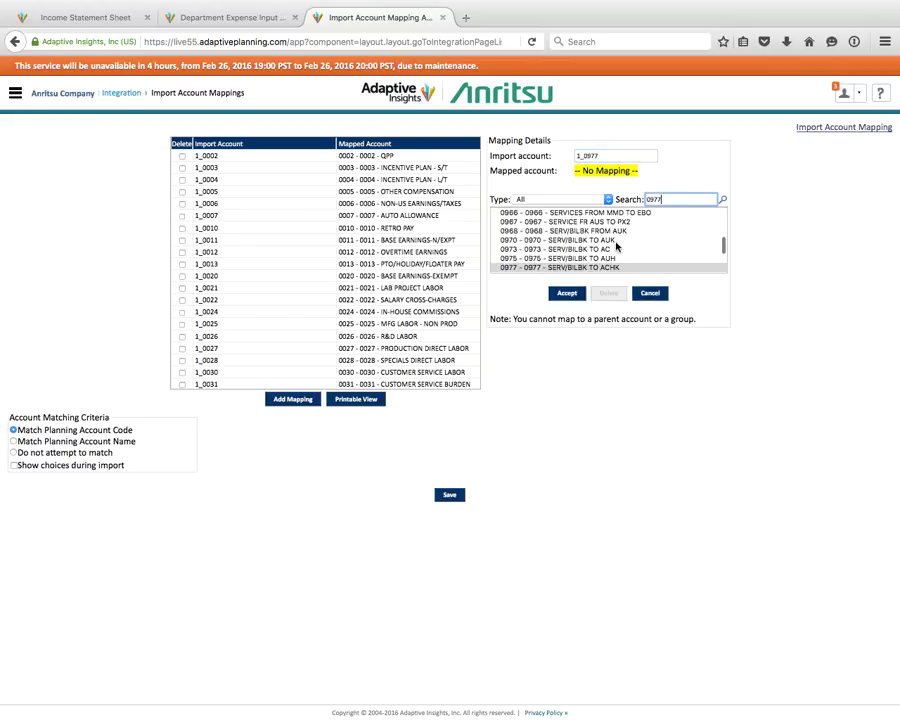
click(561, 268)
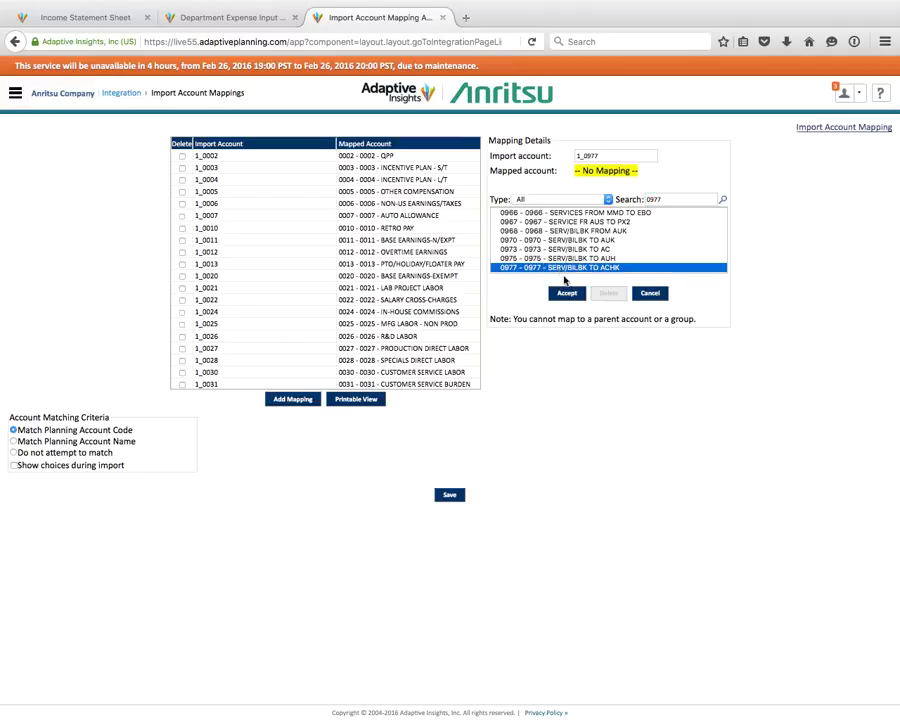
click(567, 293)
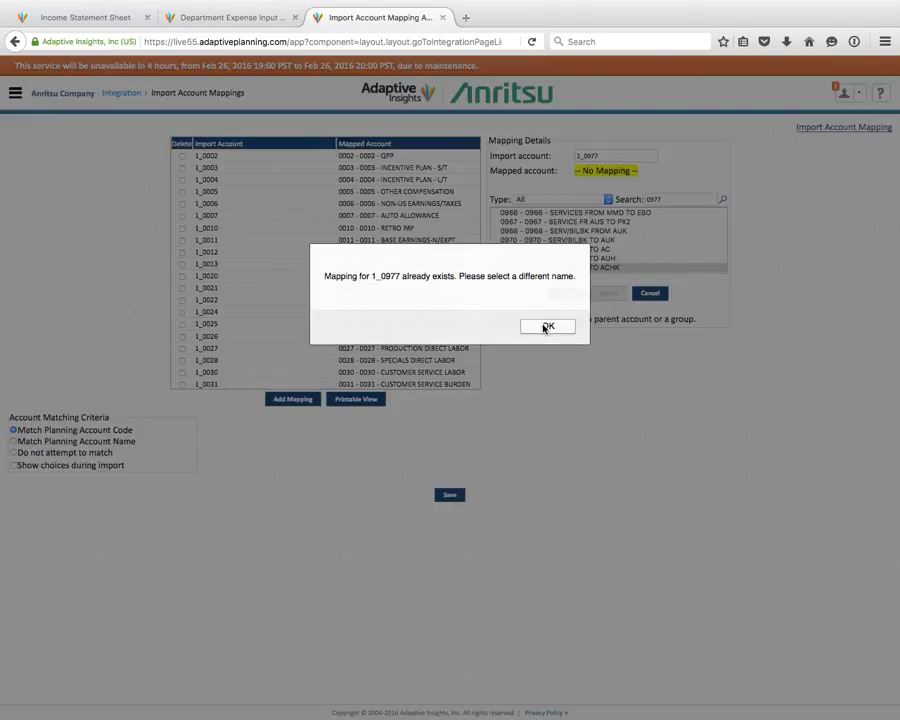
click(546, 327)
- Find the existing 1_0977 import mapping in the list and check its mapping details, as well as those of 1_0978
scroll(309, 281, down, 10)
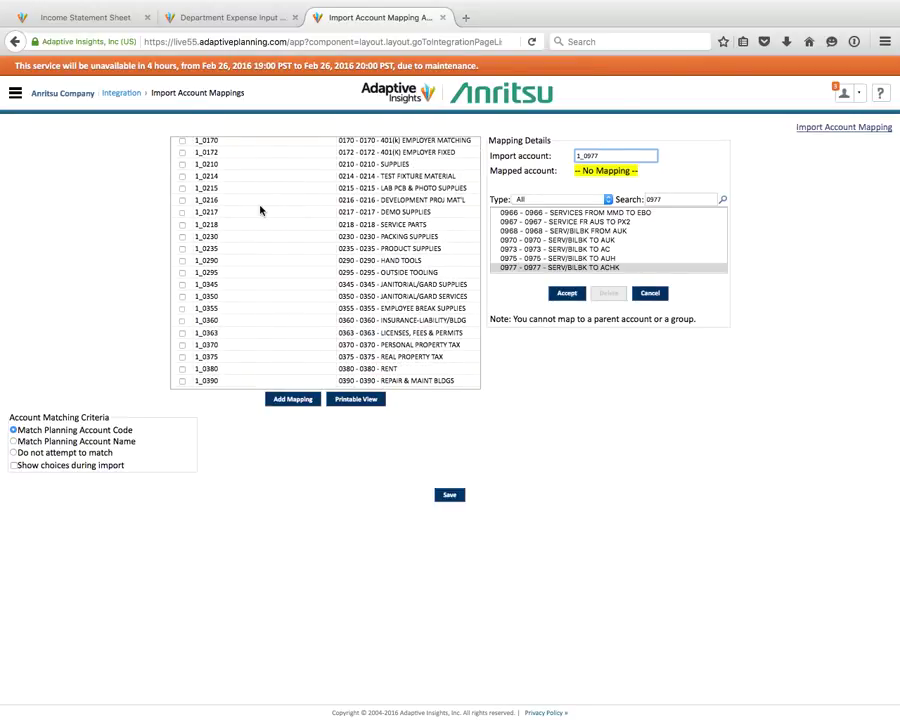
key(ctrl+Up)
click(501, 50)
scroll(226, 322, down, 6)
scroll(226, 322, down, 15)
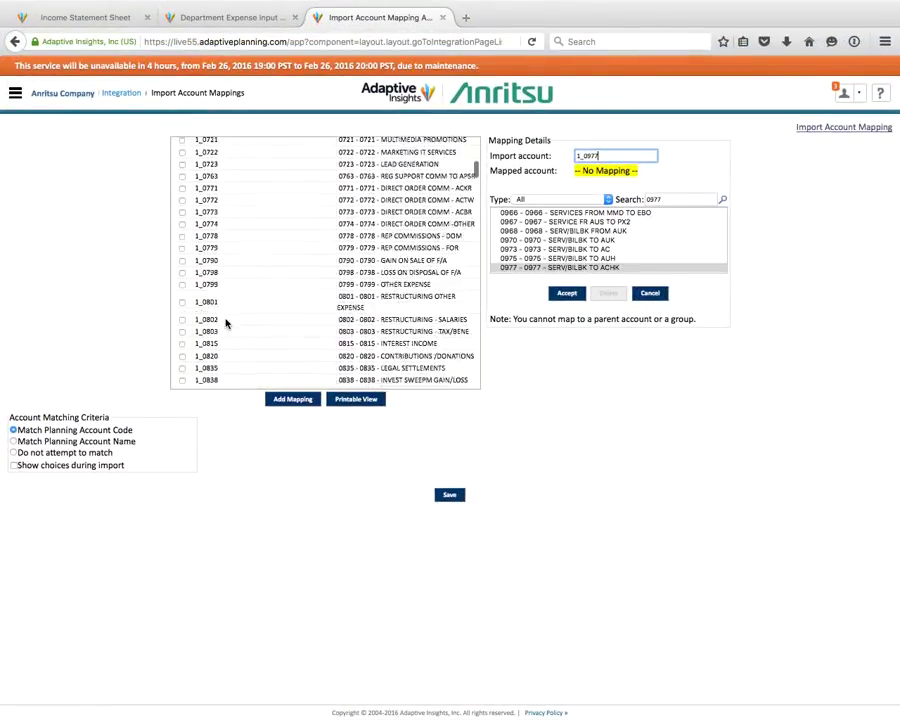
scroll(226, 322, down, 10)
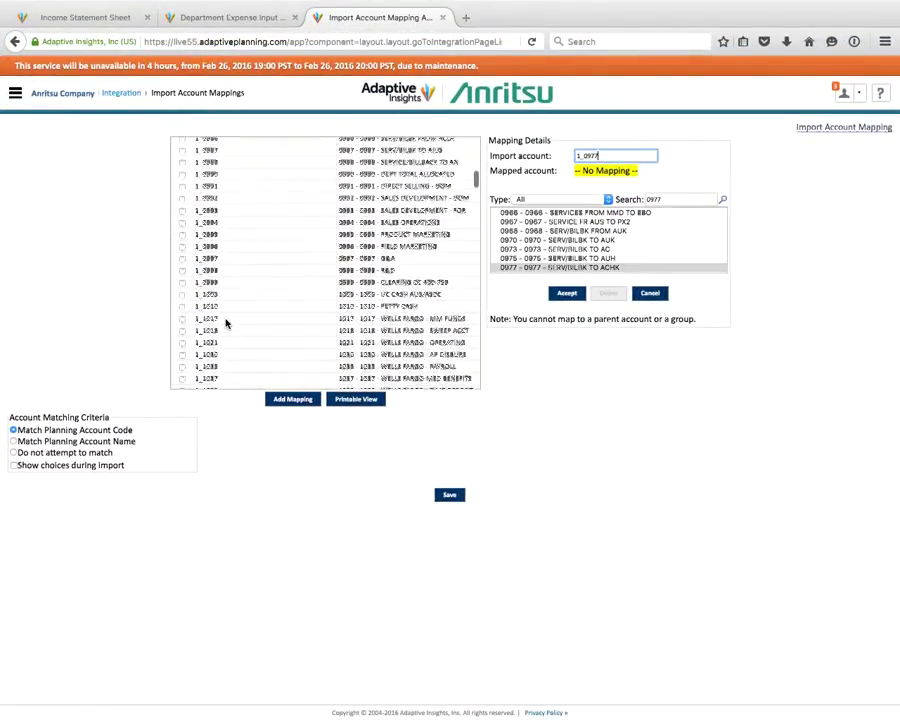
scroll(224, 307, up, 5)
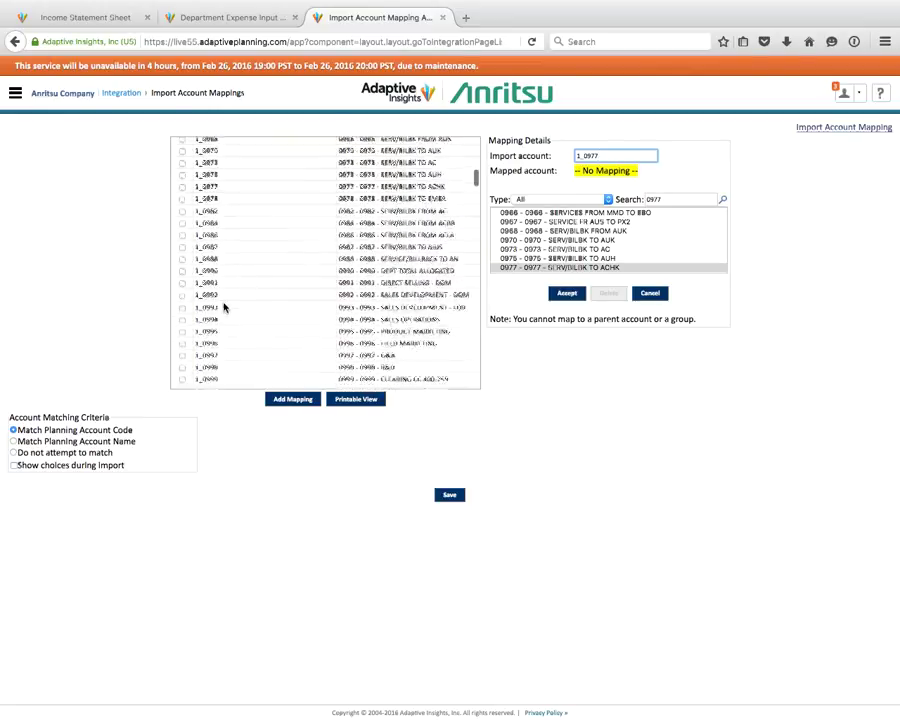
click(366, 292)
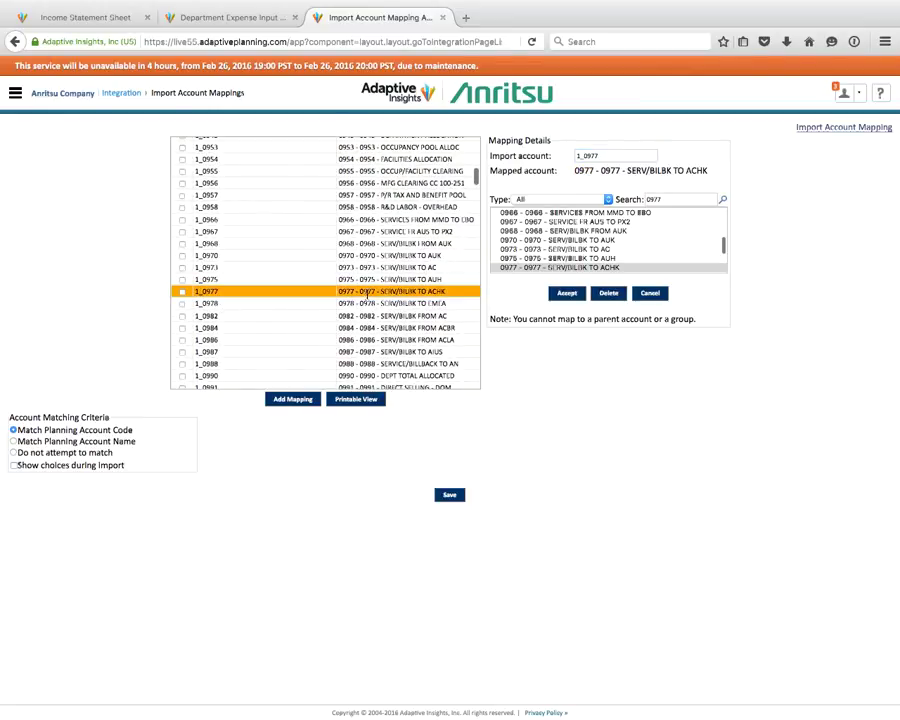
click(241, 306)
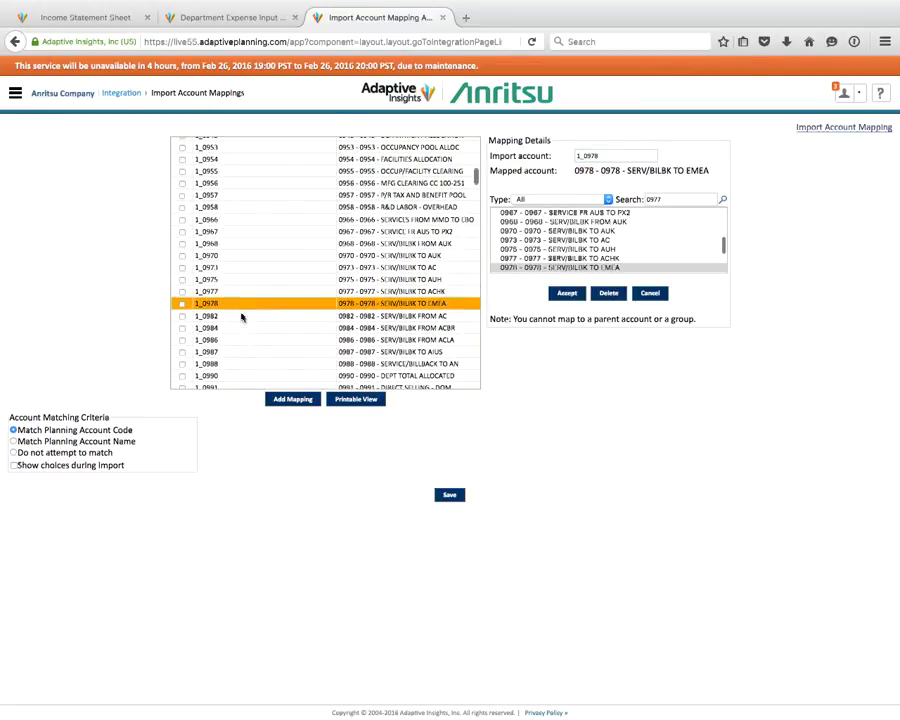